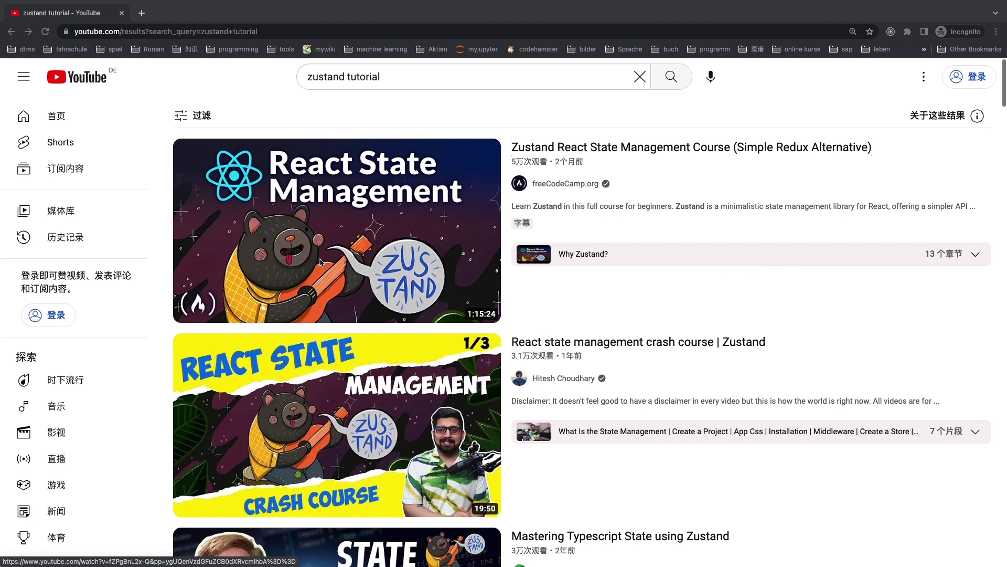
pyautogui.scroll(-3, 322, 261)
pyautogui.scroll(-1, 322, 261)
pyautogui.scroll(-2, 322, 261)
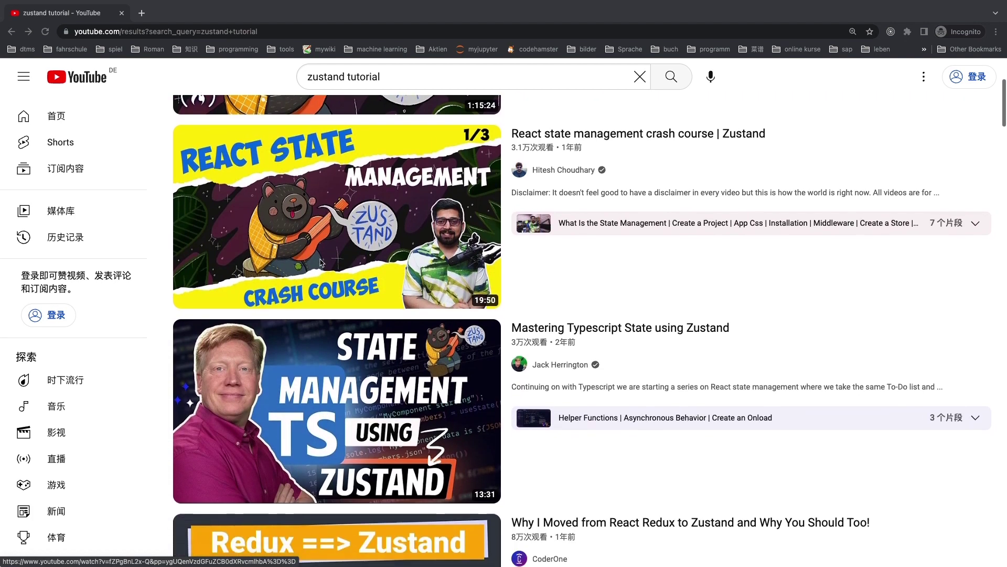
pyautogui.scroll(-2, 323, 262)
pyautogui.scroll(-2, 323, 262)
pyautogui.scroll(-3, 321, 263)
pyautogui.scroll(-3, 321, 264)
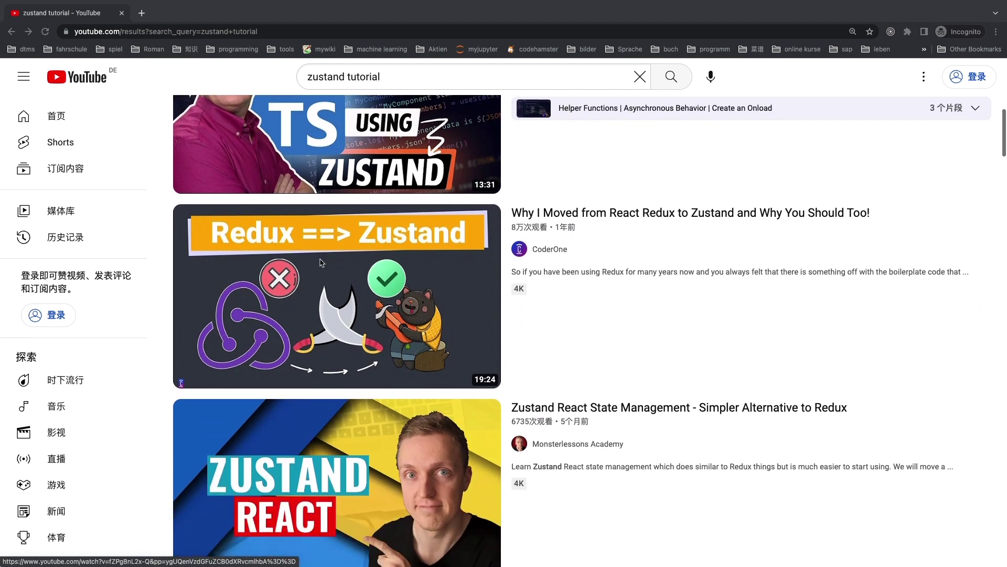
pyautogui.scroll(-2, 320, 263)
pyautogui.scroll(-1, 321, 263)
pyautogui.scroll(-1, 321, 263)
pyautogui.scroll(-1, 320, 262)
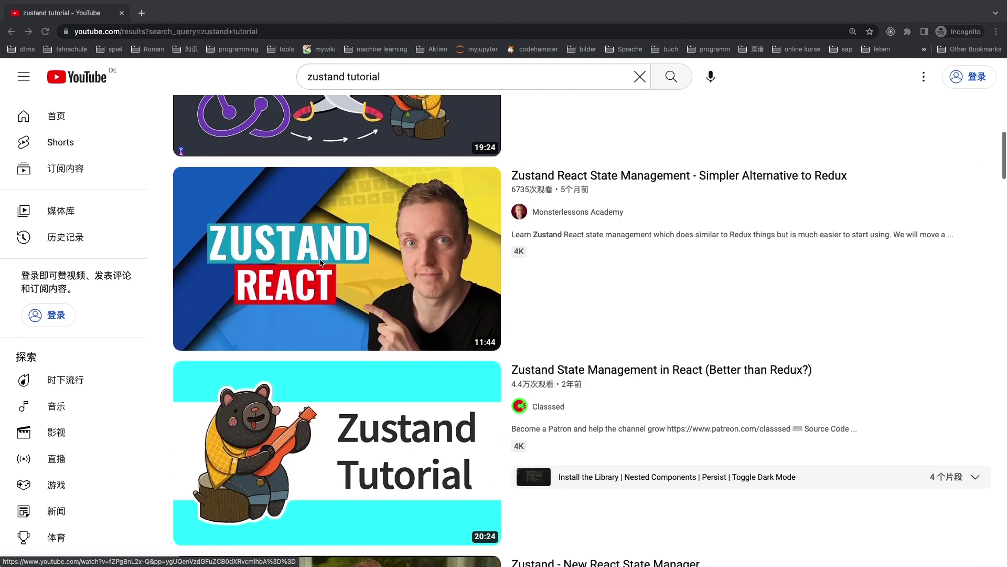
pyautogui.scroll(-1, 320, 262)
pyautogui.scroll(-2, 321, 263)
pyautogui.scroll(-1, 321, 264)
pyautogui.scroll(-1, 320, 259)
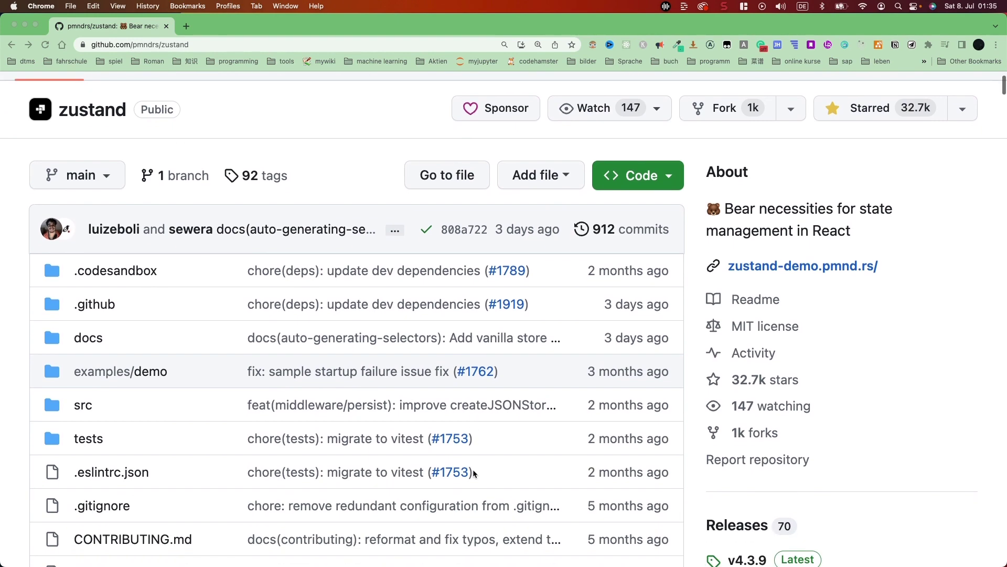
pyautogui.scroll(-2, 473, 468)
pyautogui.scroll(-2, 473, 469)
pyautogui.scroll(-2, 473, 470)
pyautogui.scroll(-2, 473, 469)
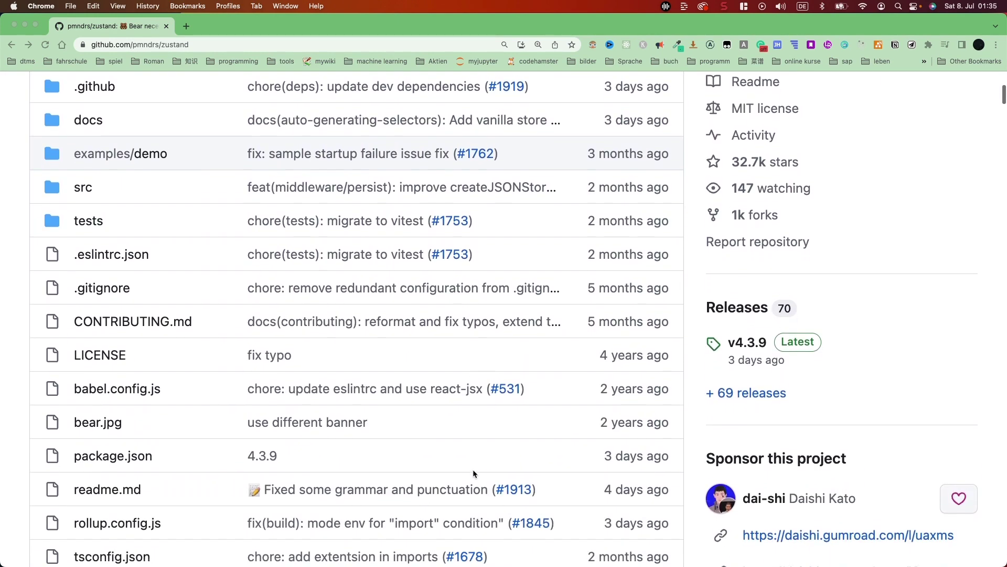
pyautogui.scroll(-2, 474, 469)
pyautogui.scroll(-1, 473, 469)
pyautogui.scroll(-1, 474, 470)
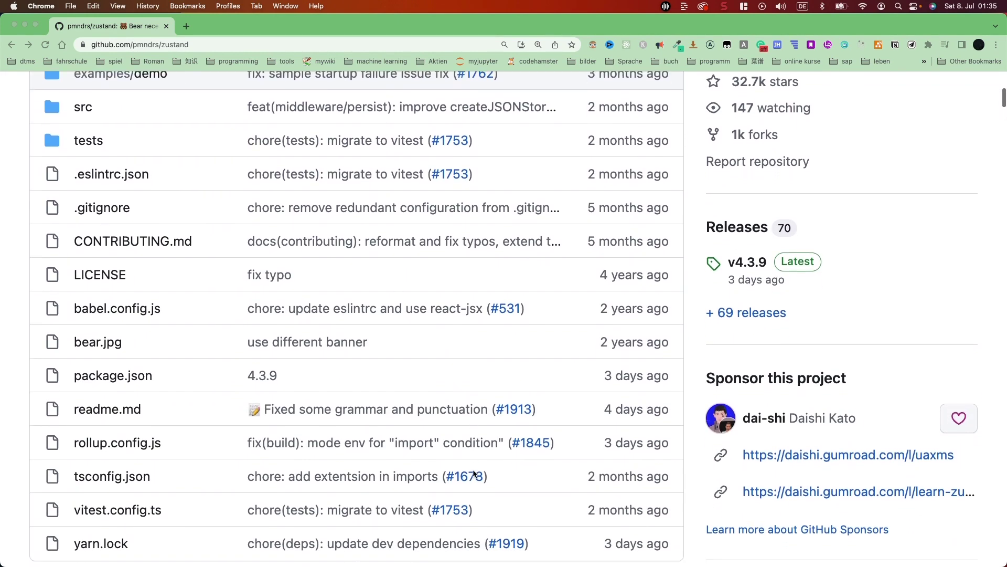
pyautogui.scroll(-2, 474, 472)
pyautogui.scroll(-2, 475, 472)
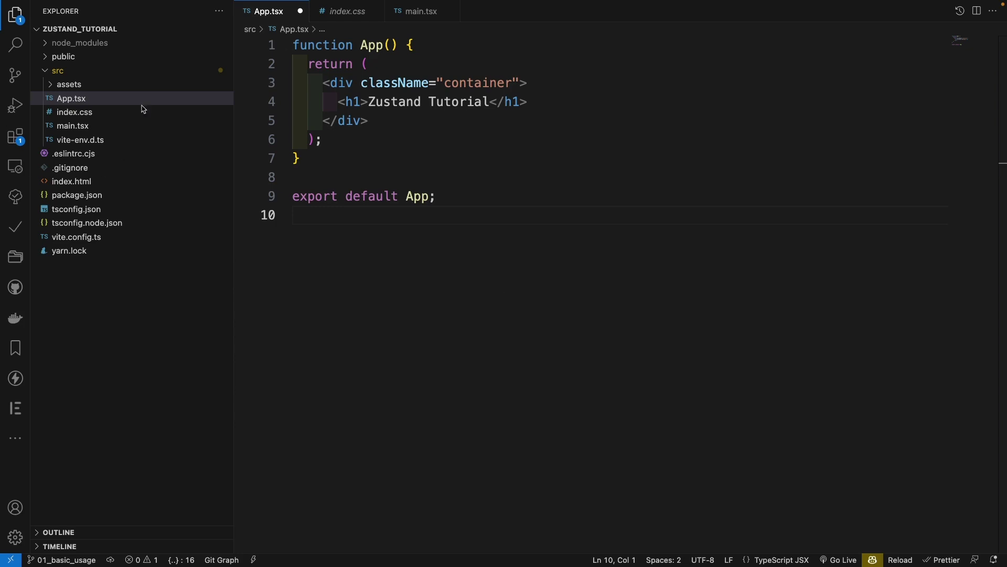
pyautogui.click(67, 101)
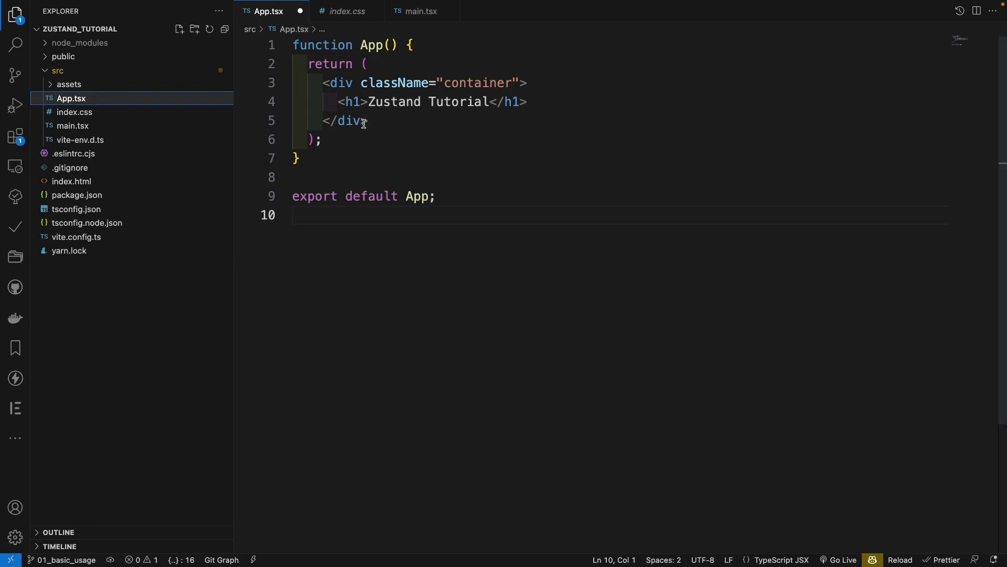
pyautogui.click(546, 106)
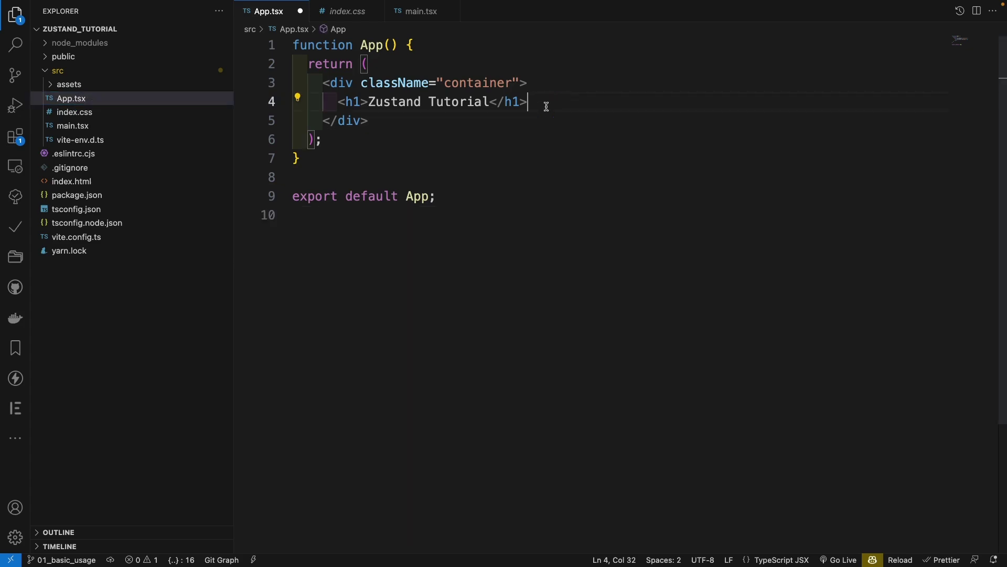
pyautogui.moveTo(73, 126)
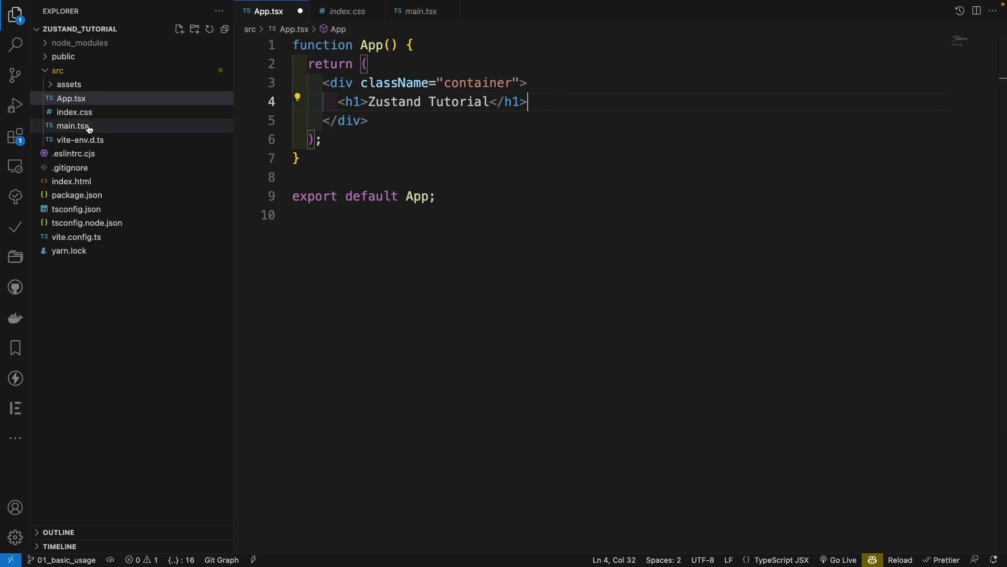
pyautogui.click(94, 112)
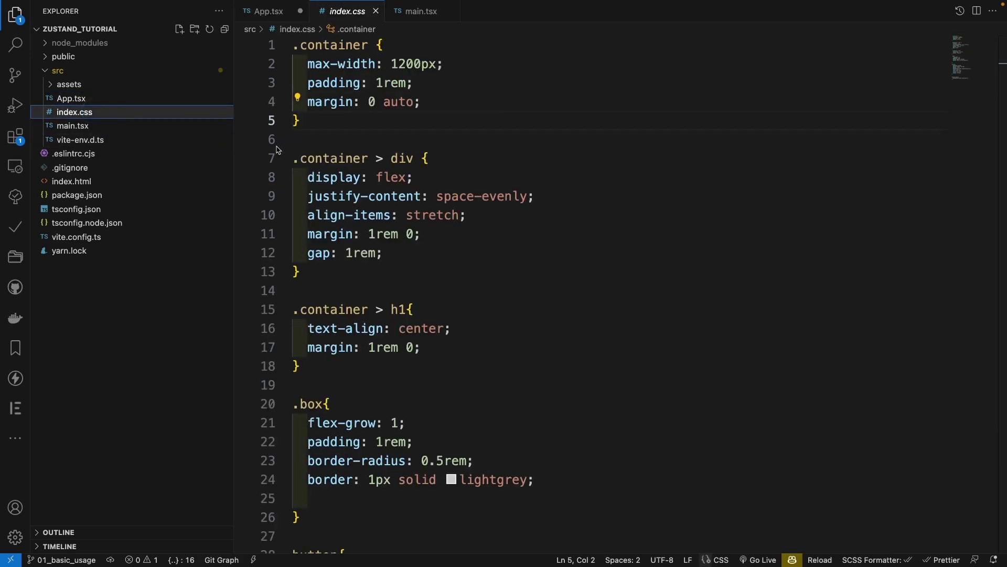
pyautogui.scroll(-3, 491, 197)
pyautogui.scroll(1, 490, 198)
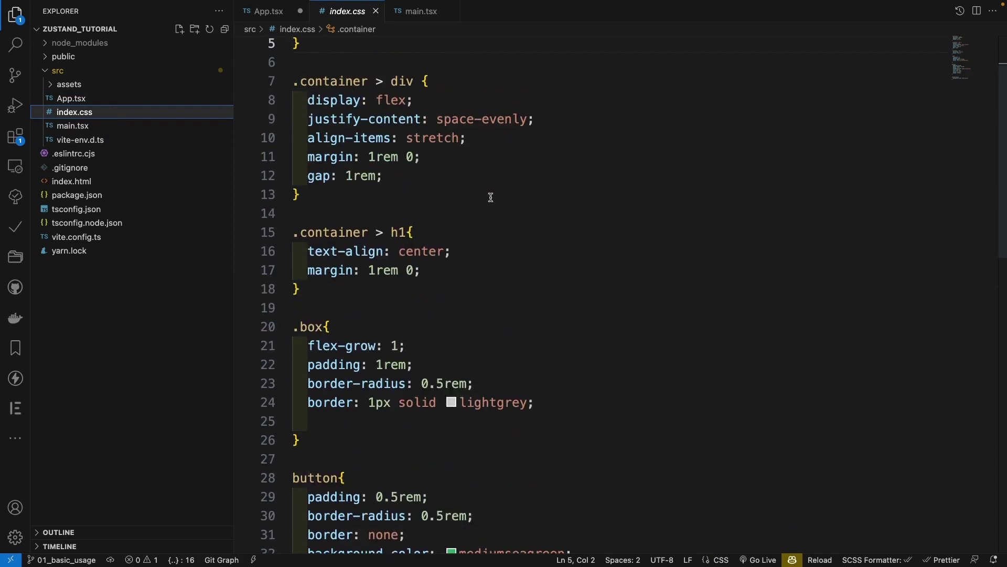
pyautogui.scroll(2, 490, 197)
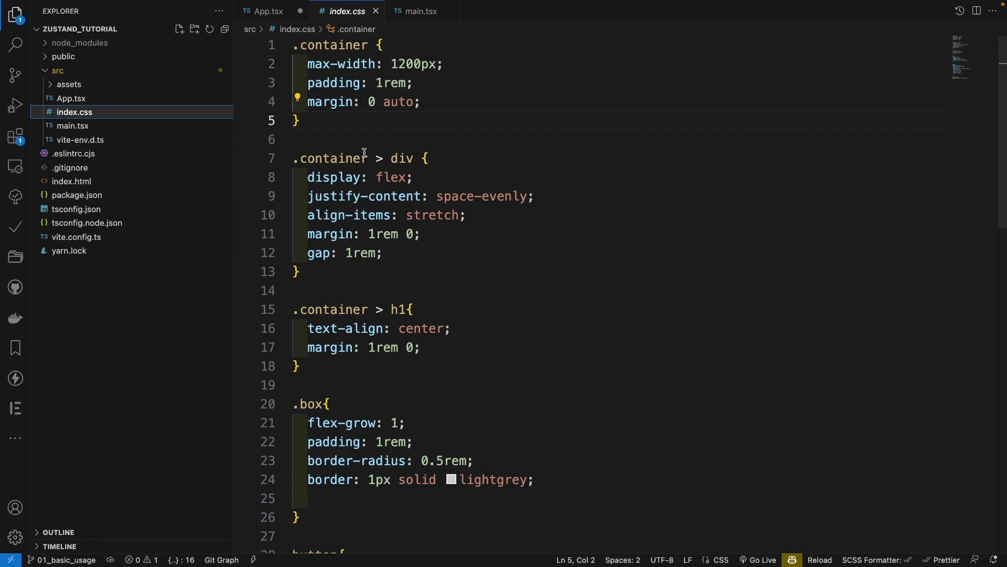
# Step: Install dependencies with yarn, start the Vite dev server with yarn dev, and view it in Chrome
pyautogui.click(375, 11)
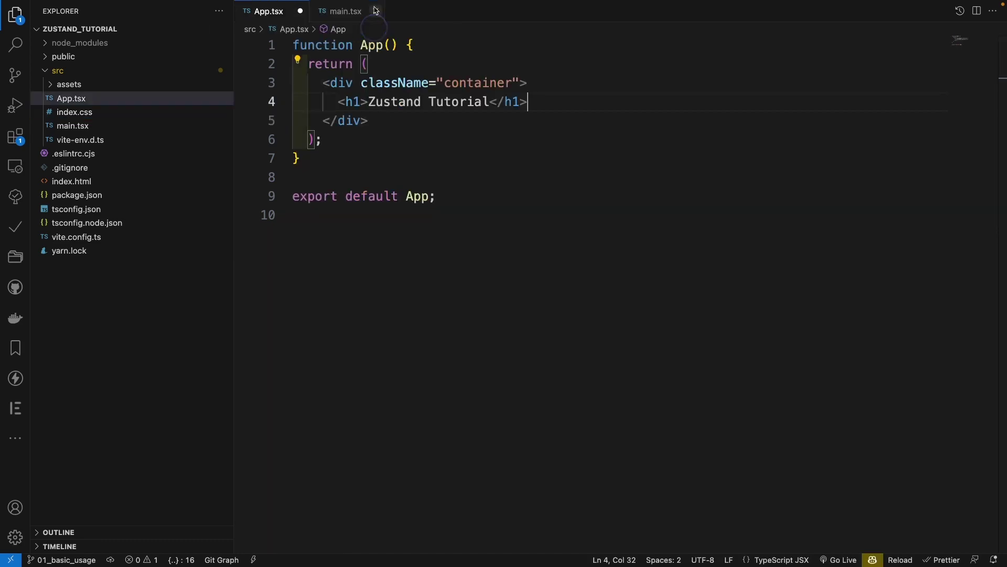
pyautogui.click(427, 225)
pyautogui.hotkey('ctrl', '`')
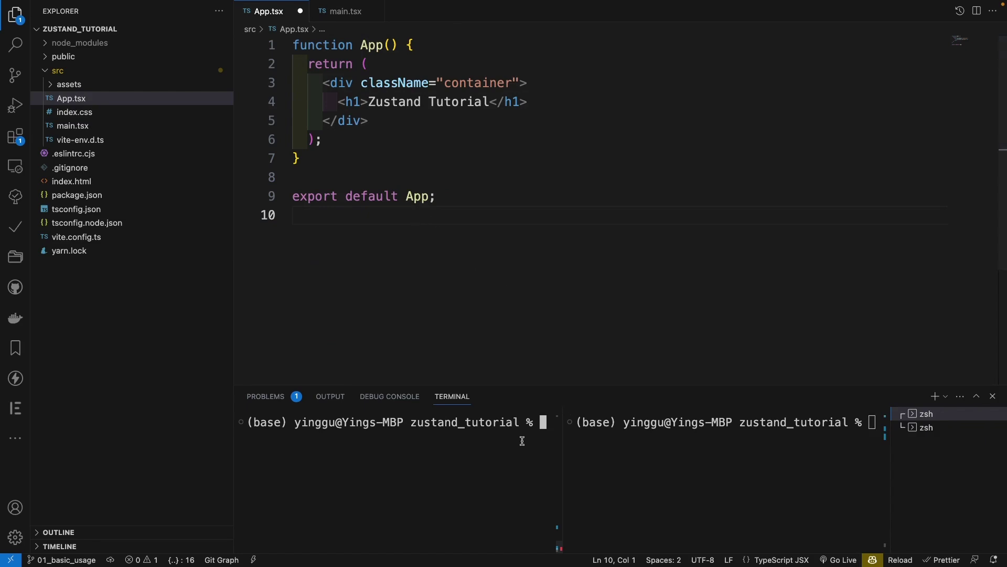
pyautogui.write('yar')
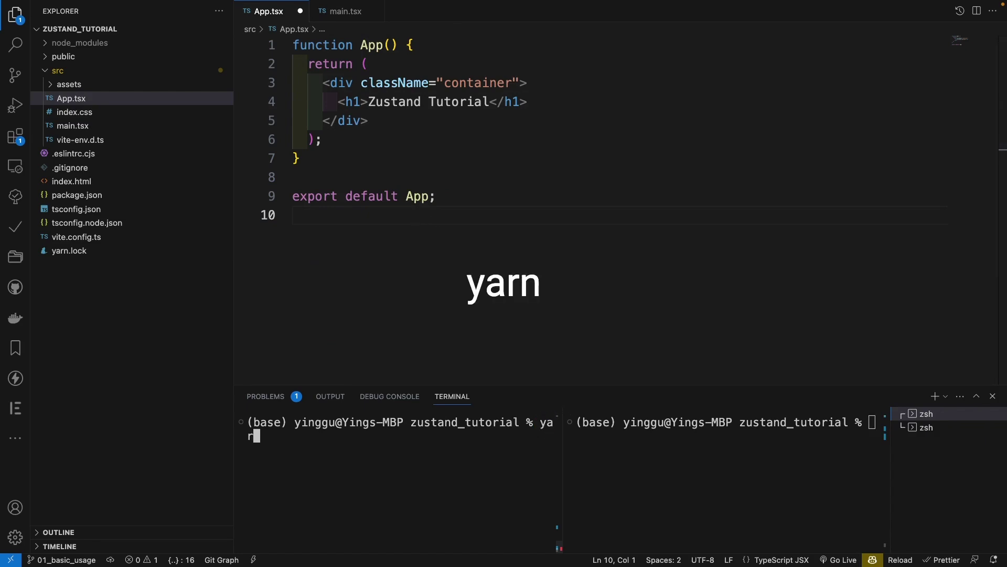
pyautogui.write('n')
pyautogui.press('Return')
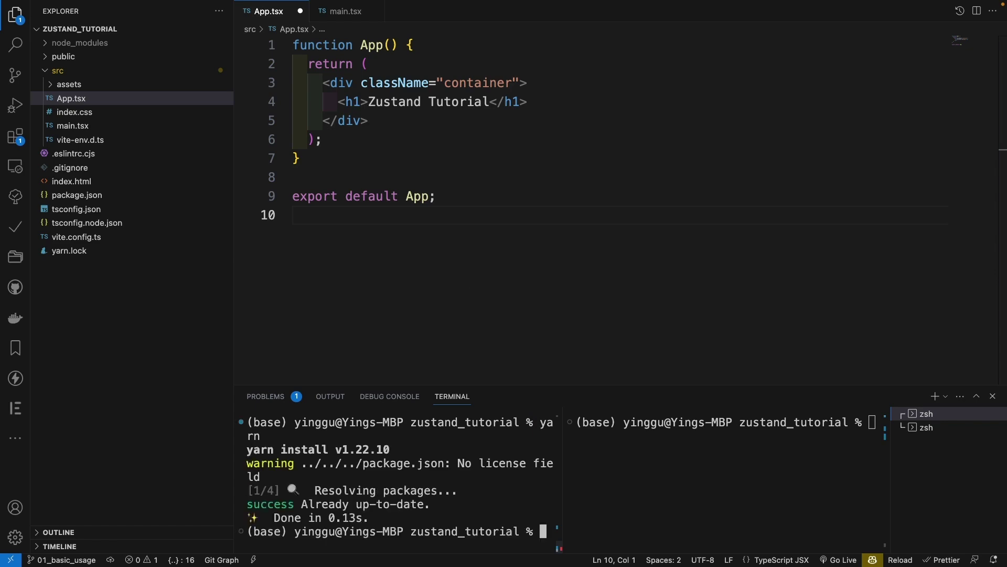
pyautogui.write('yarn')
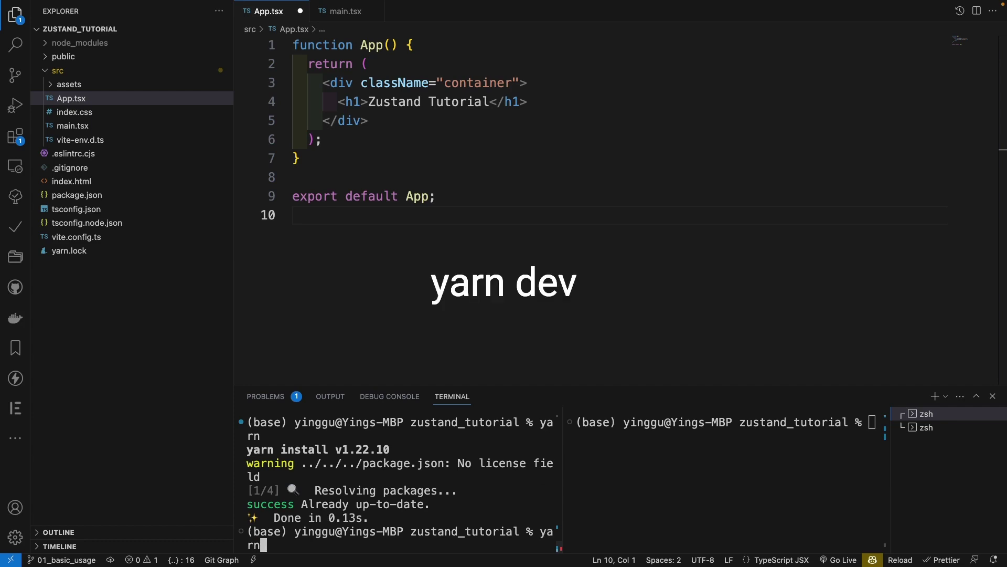
pyautogui.write(' dev')
pyautogui.press('Return')
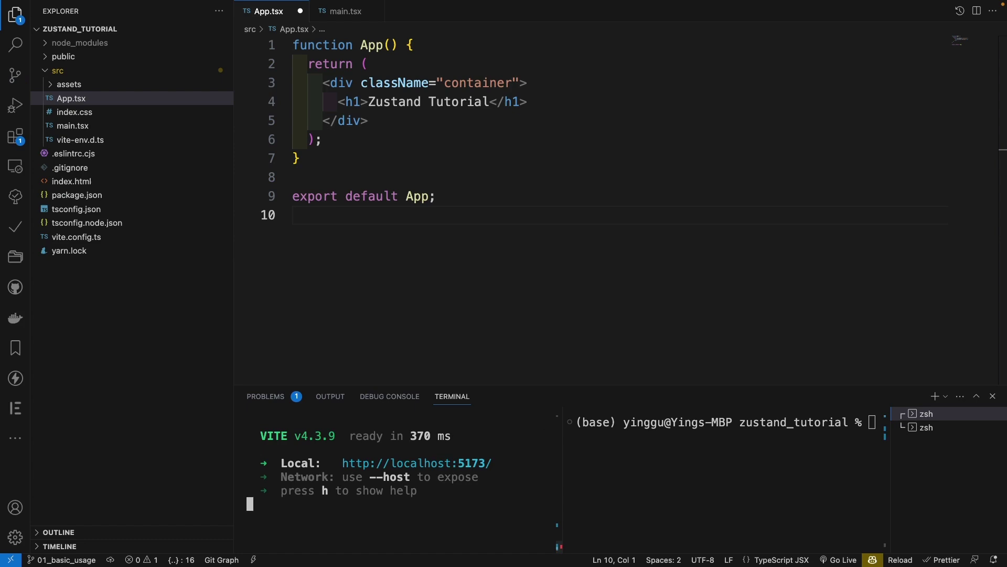
pyautogui.keyDown('super'); pyautogui.click(479, 465); pyautogui.keyUp('super')
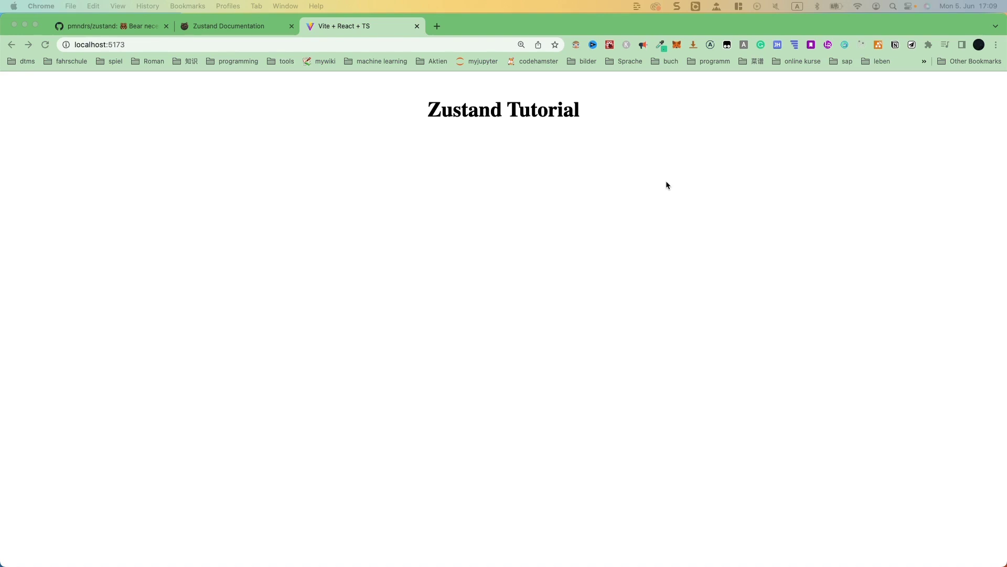
# Step: Back in the editor, add the zustand package with yarn add zustand
pyautogui.hotkey('ctrl', 'Left')
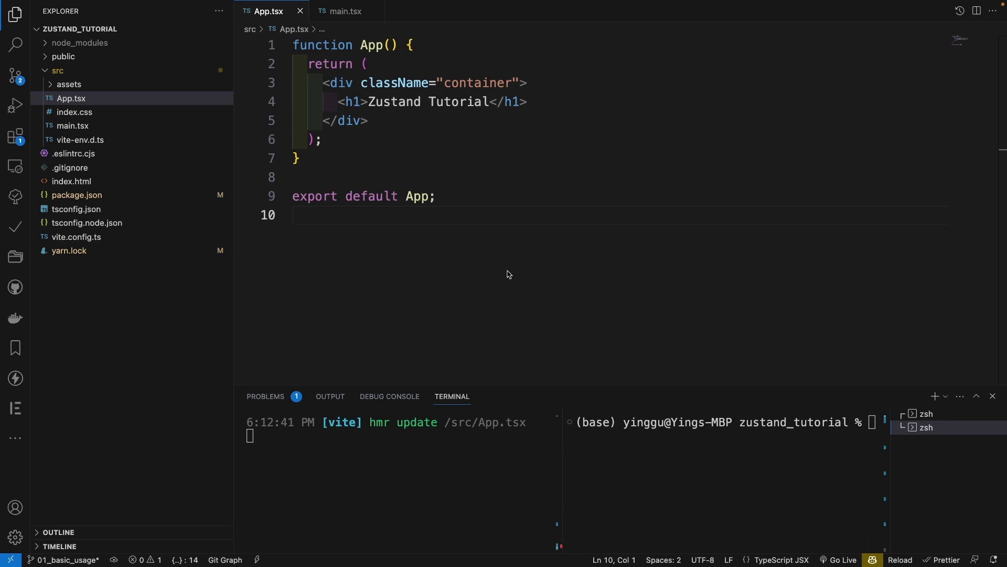
pyautogui.click(796, 477)
pyautogui.write('y')
pyautogui.write('arn add zust')
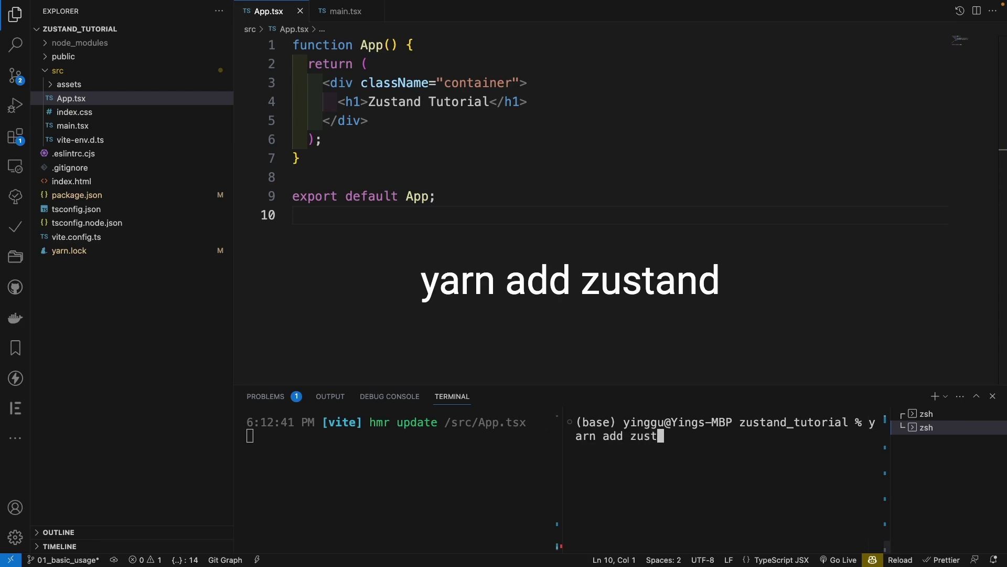
pyautogui.write('and')
pyautogui.press('Return')
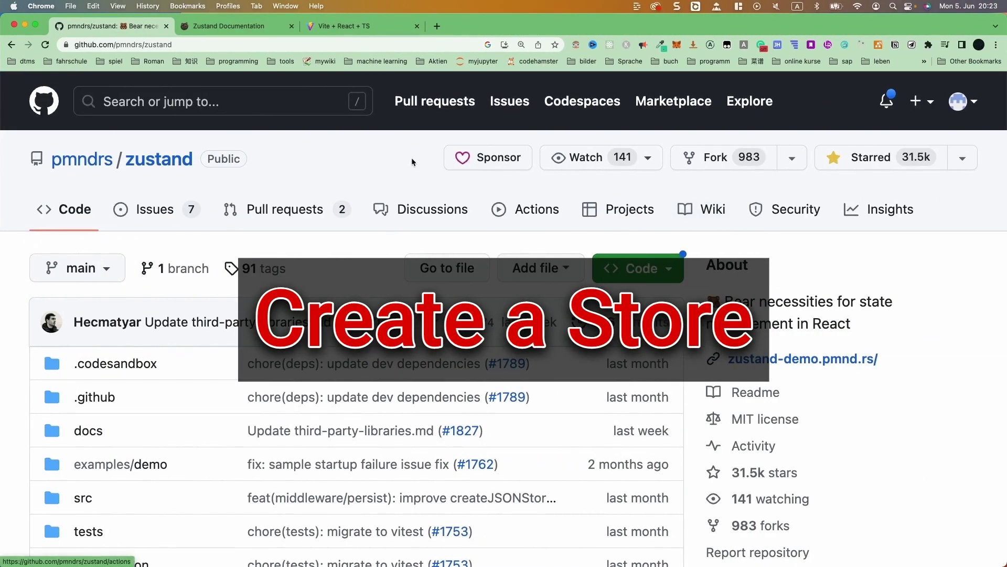
pyautogui.scroll(-5, 335, 171)
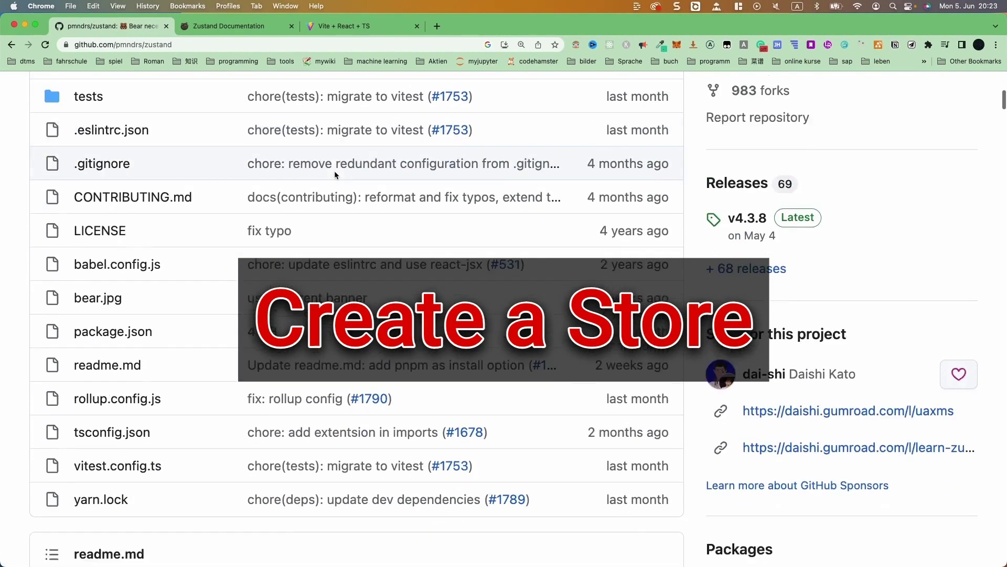
pyautogui.scroll(-3, 335, 171)
pyautogui.scroll(-5, 335, 171)
pyautogui.scroll(-2, 334, 170)
pyautogui.scroll(-2, 334, 174)
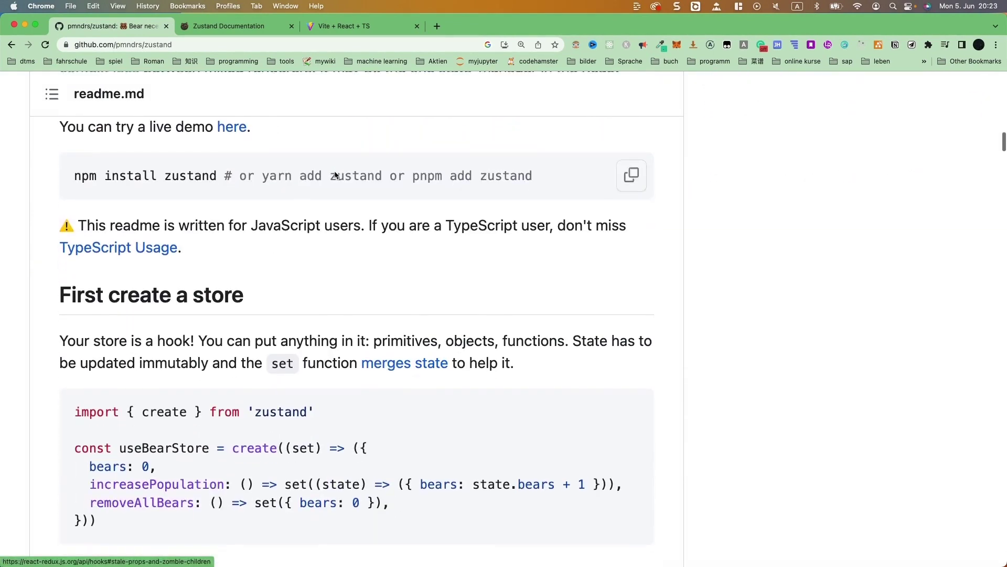
pyautogui.scroll(-2, 334, 173)
pyautogui.scroll(-1, 335, 173)
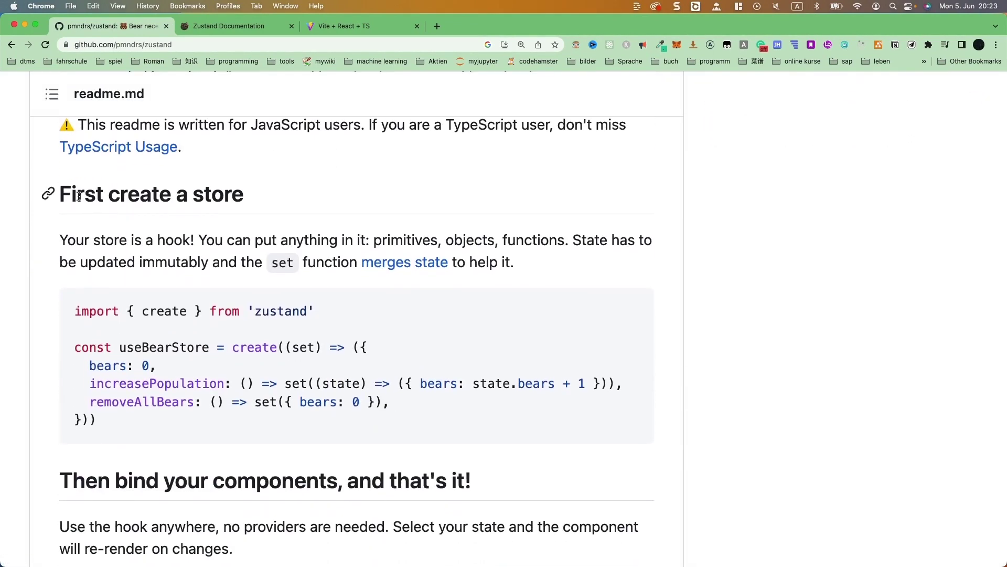
pyautogui.moveTo(189, 350)
pyautogui.scroll(-1, 365, 309)
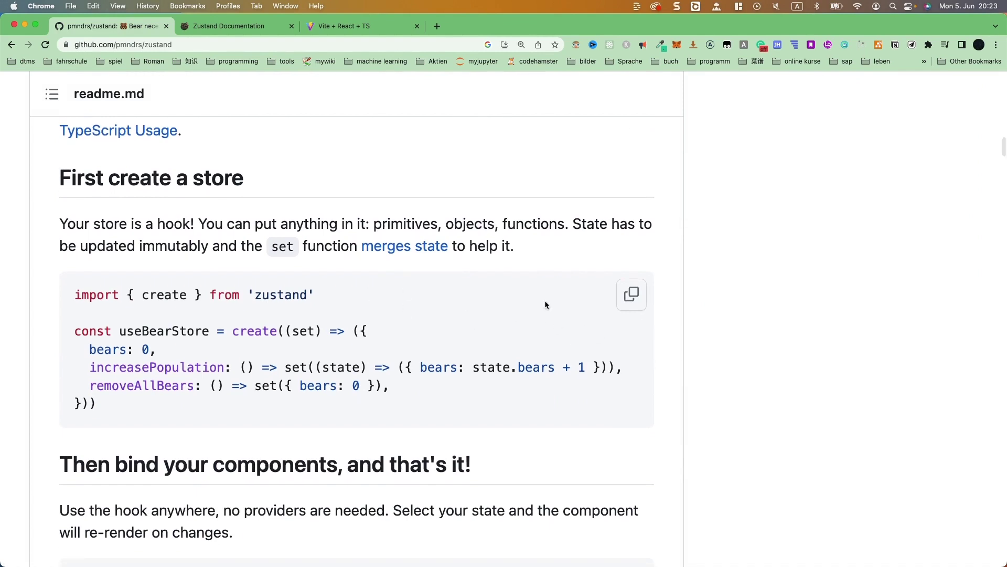
# Step: Copy the useBearStore example from the README's 'First create a store' section
pyautogui.click(633, 294)
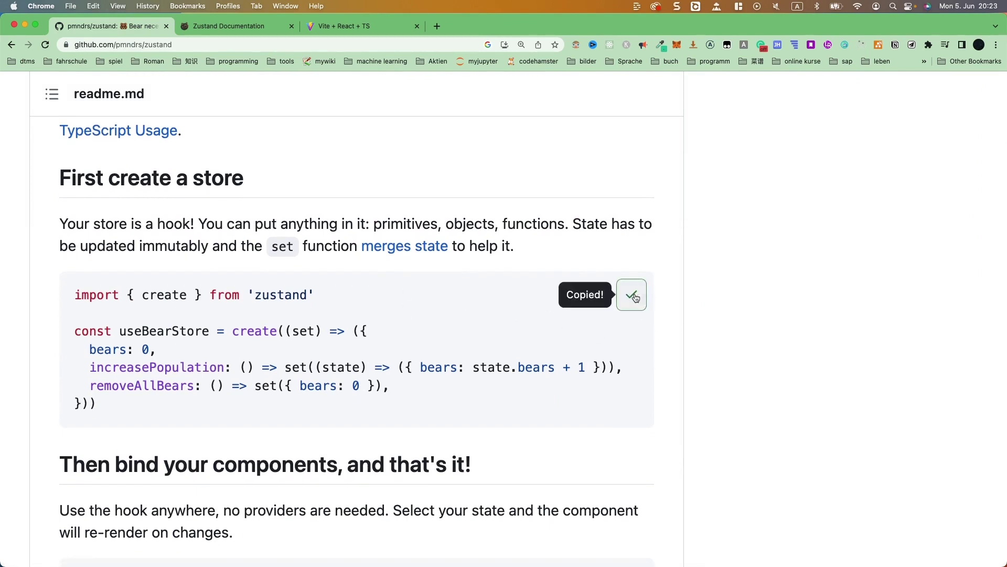
# Step: Create src/stores/bearStore.tsx and paste the zustand store code into it
pyautogui.click(178, 32)
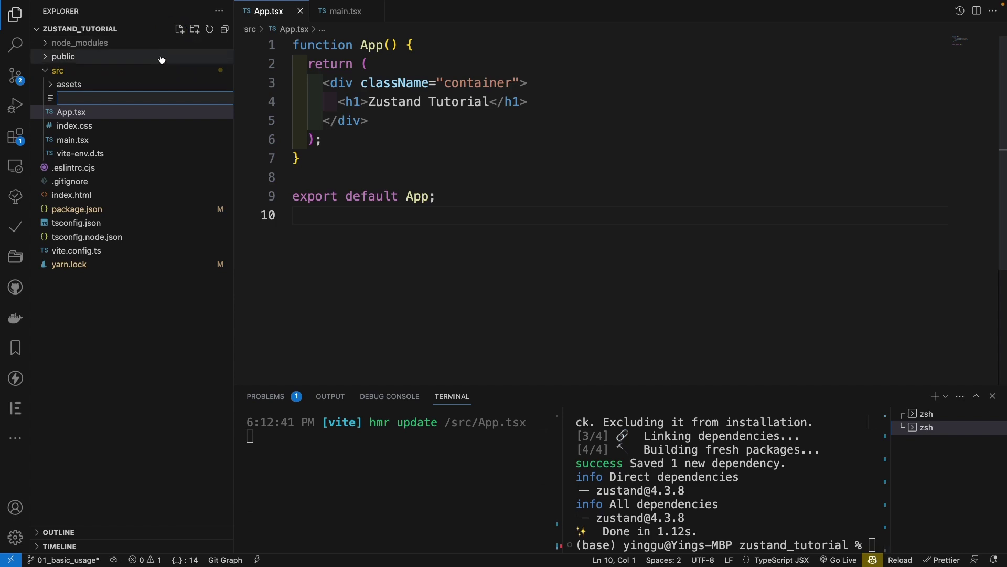
pyautogui.write('sto')
pyautogui.write('earore')
pyautogui.write('.tsx')
pyautogui.press('Return')
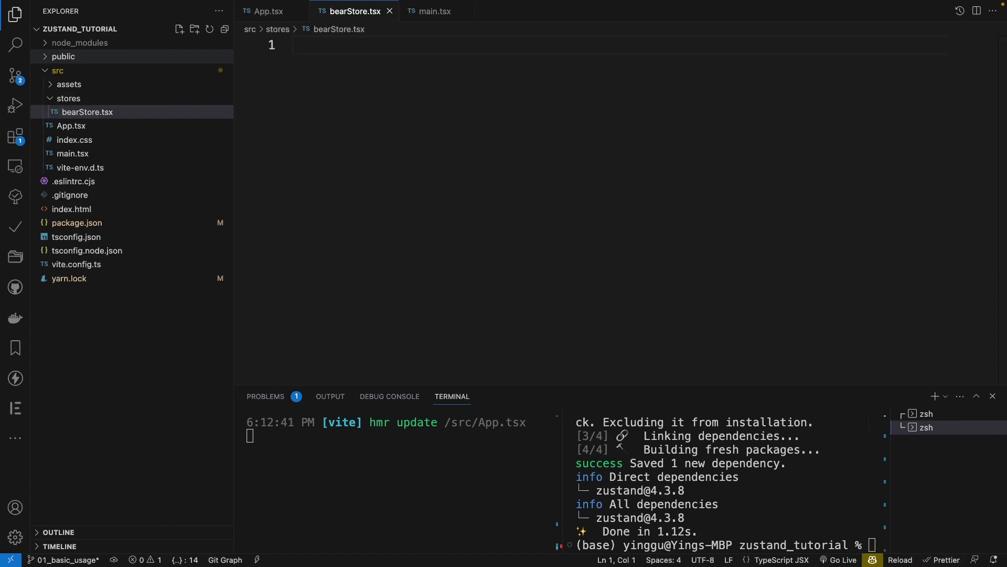
pyautogui.press('super+v')
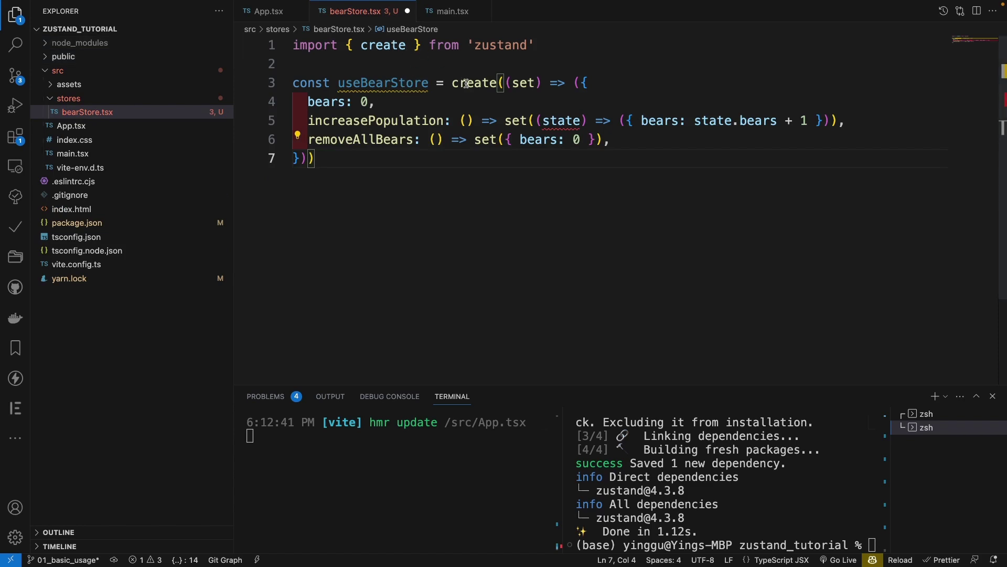
# Step: Highlight useBearStore, create, set, bears, both actions and the immutable-update note while explaining
pyautogui.doubleClick(377, 82)
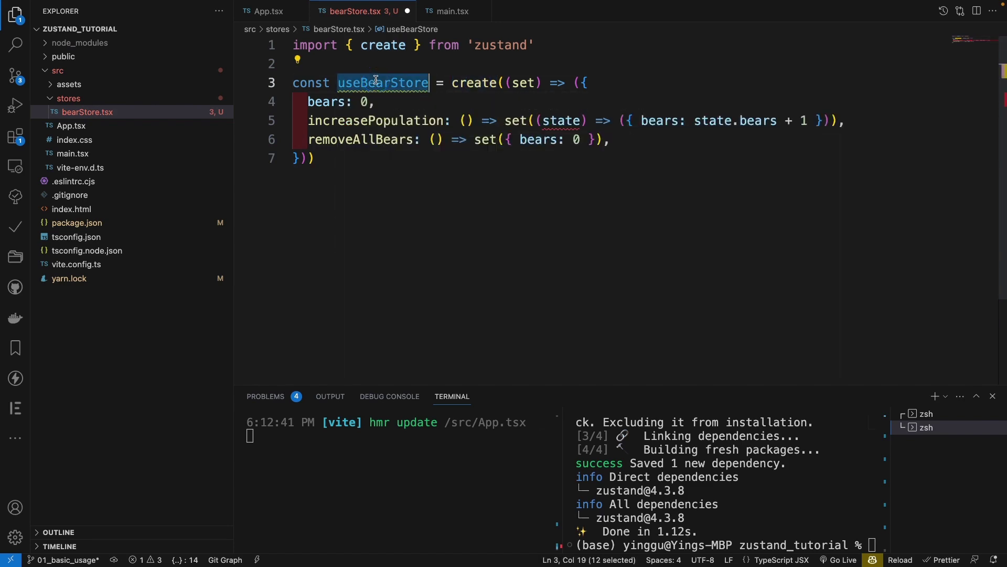
pyautogui.doubleClick(491, 83)
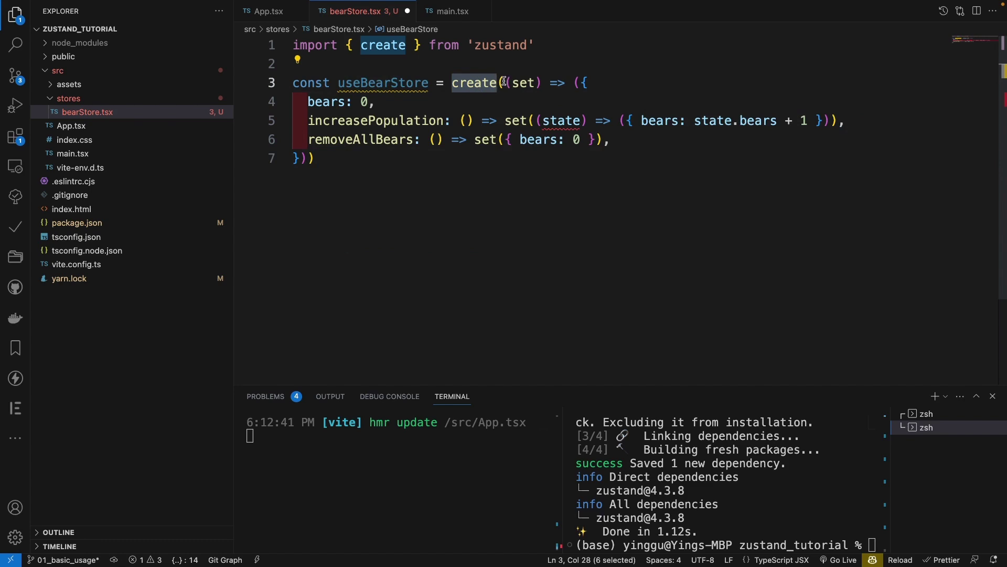
pyautogui.doubleClick(521, 83)
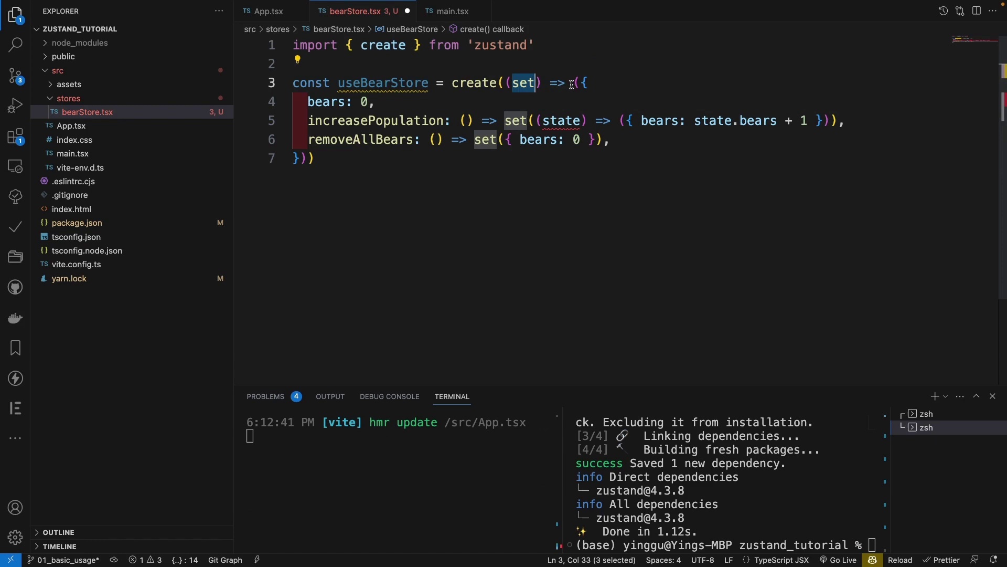
pyautogui.click(331, 101)
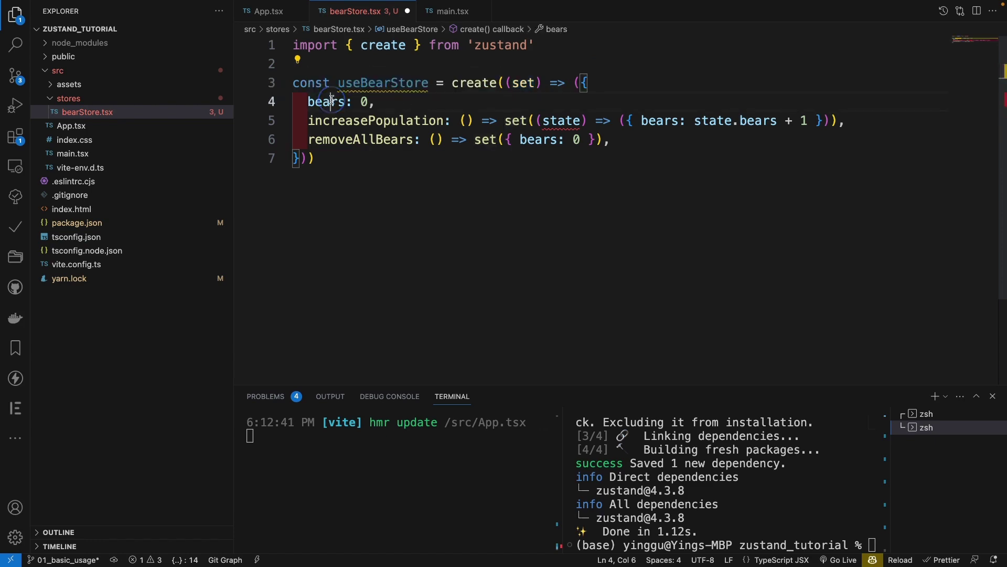
pyautogui.doubleClick(398, 119)
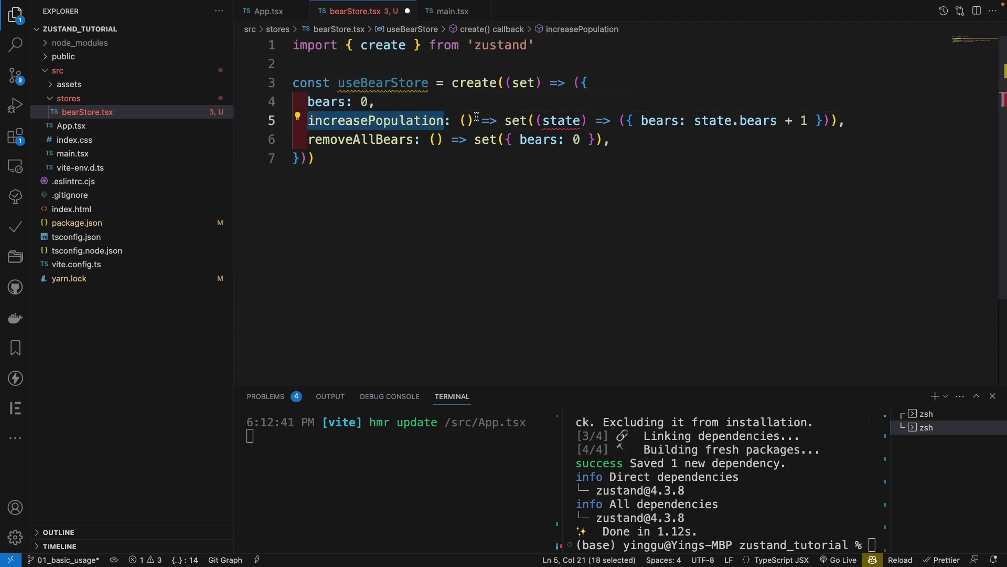
pyautogui.moveTo(459, 120); pyautogui.dragTo(826, 142)
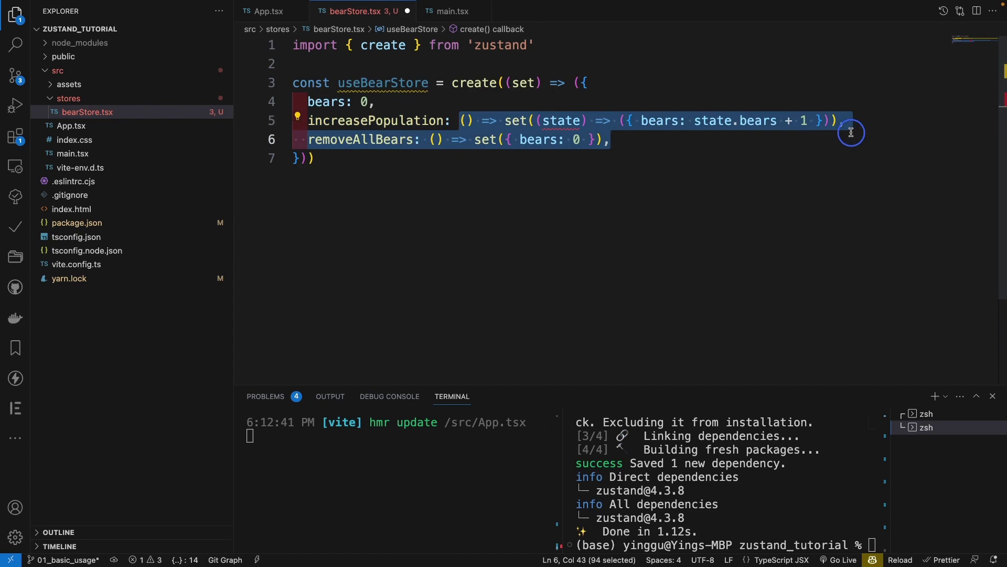
pyautogui.click(366, 141)
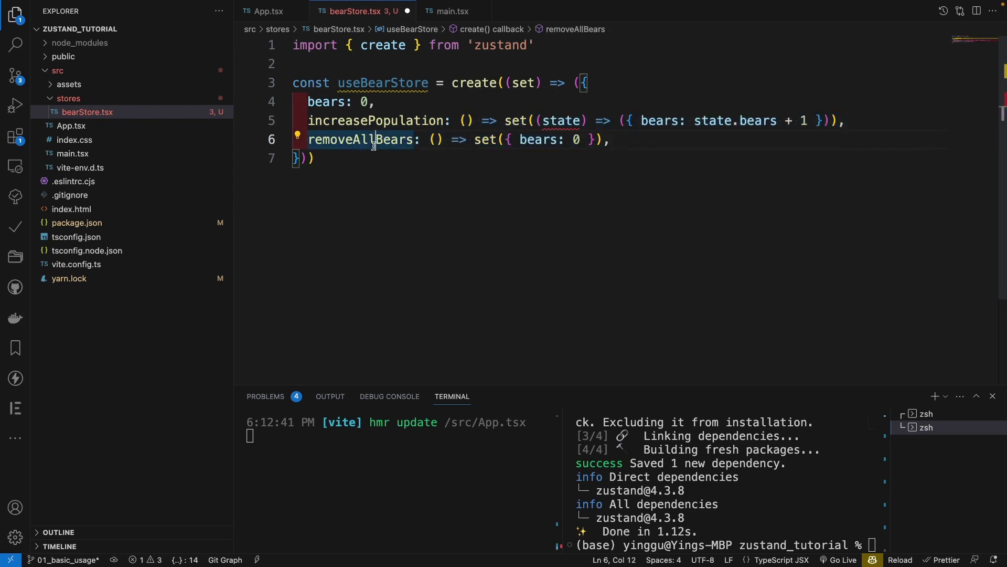
pyautogui.click(647, 147)
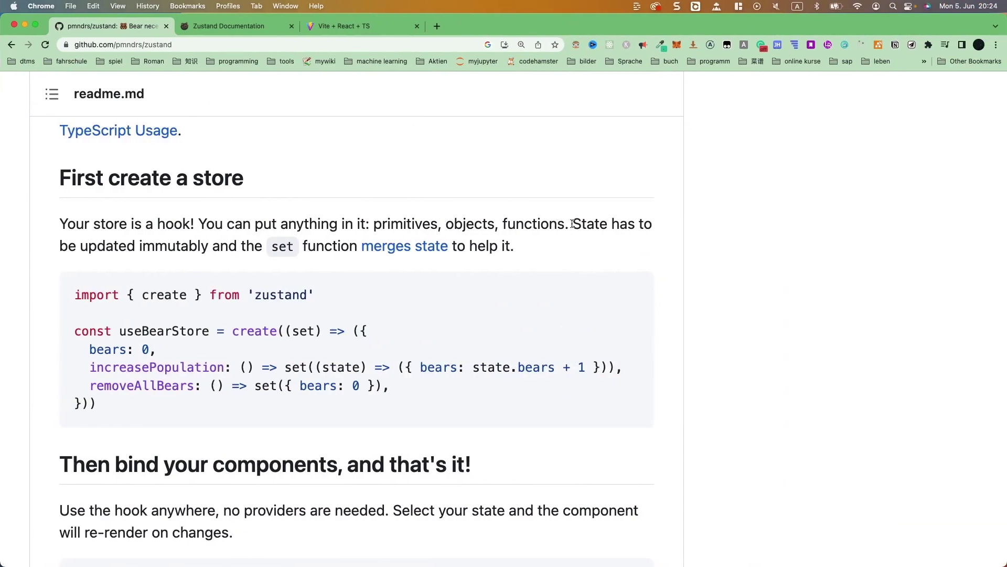
pyautogui.moveTo(574, 223); pyautogui.dragTo(621, 252)
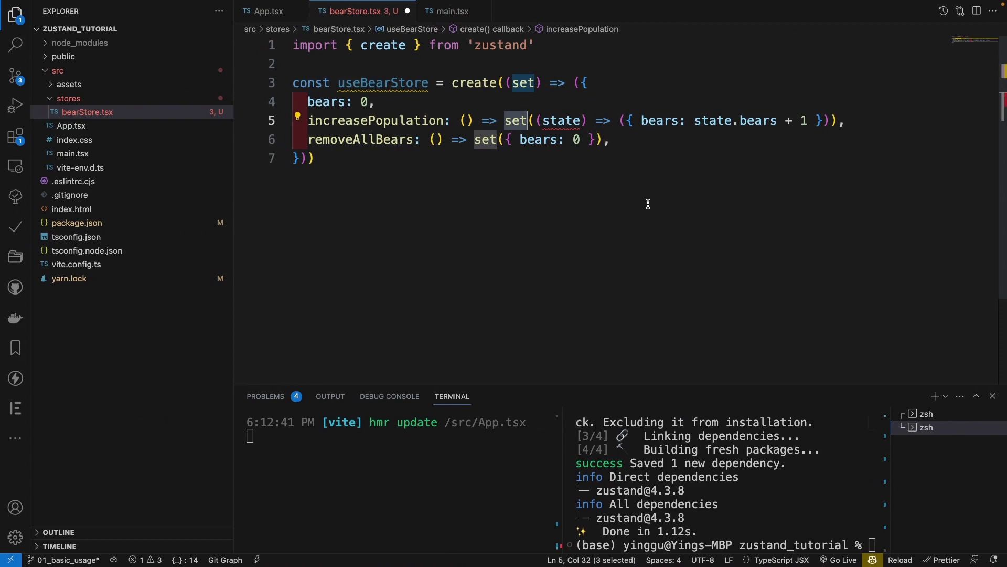
# Step: Split the bears update onto separate lines, delete the ...state spread, and save to format
pyautogui.click(642, 120)
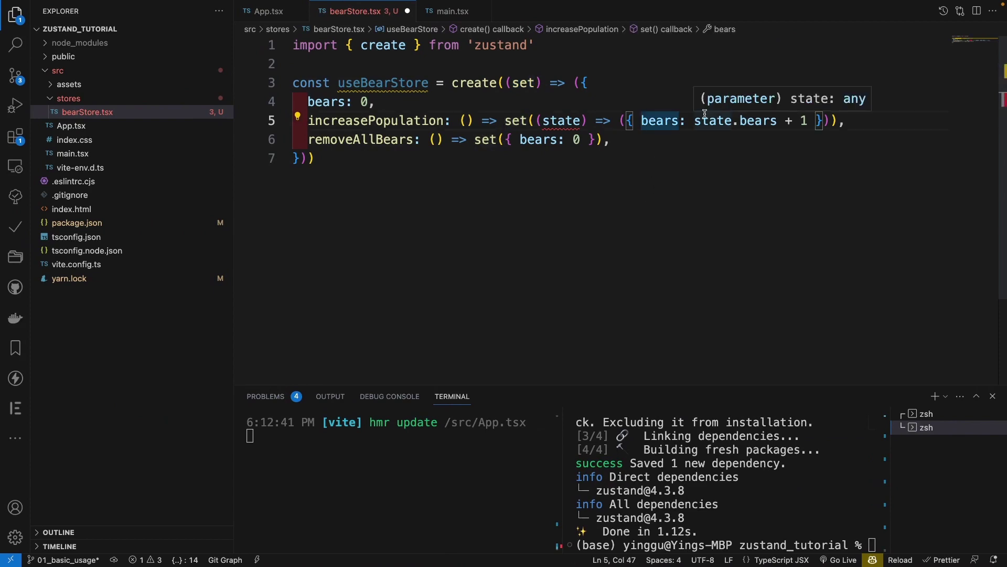
pyautogui.press('Return')
pyautogui.press('Return')
pyautogui.press('Up')
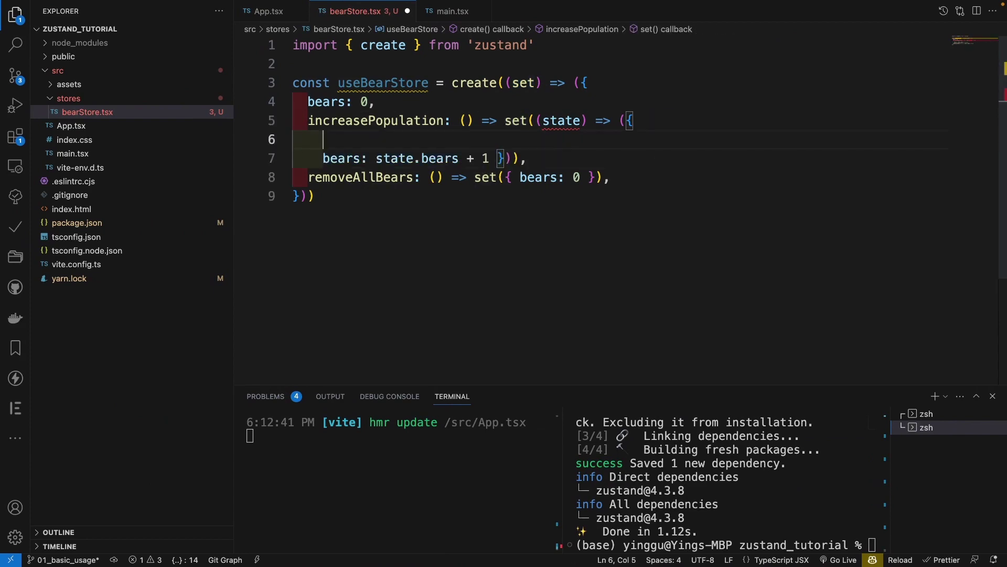
pyautogui.write('...')
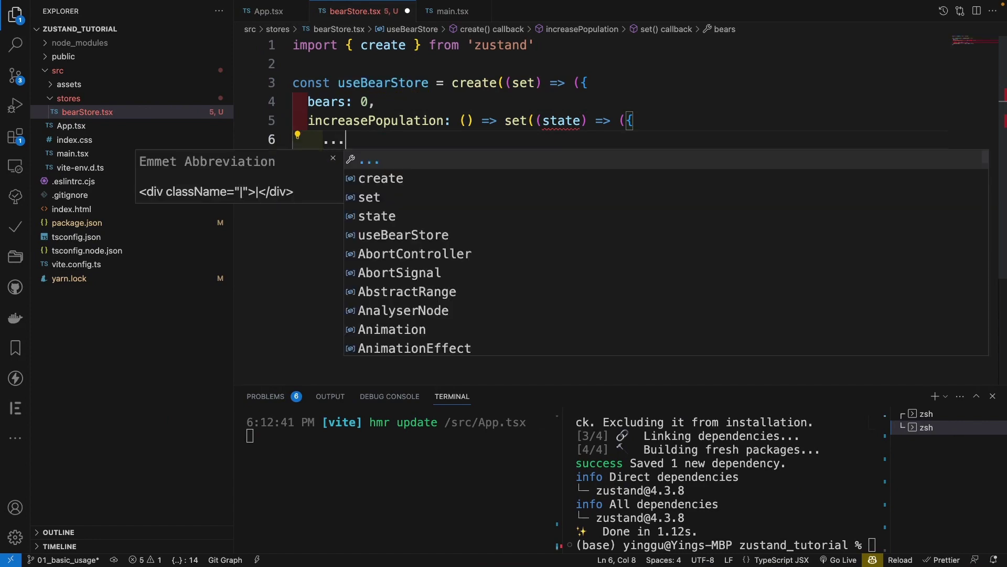
pyautogui.write('state,')
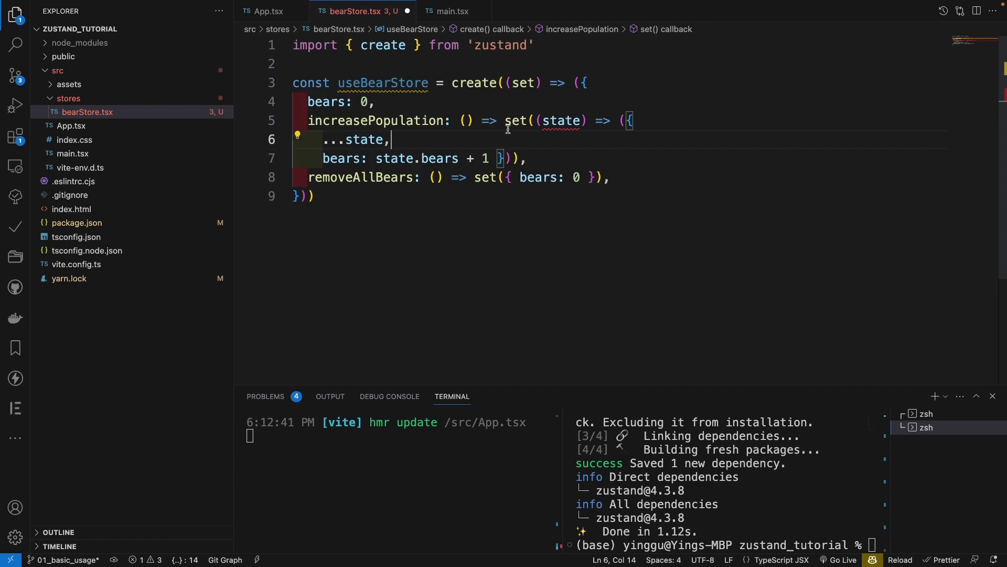
pyautogui.moveTo(375, 158); pyautogui.dragTo(480, 158)
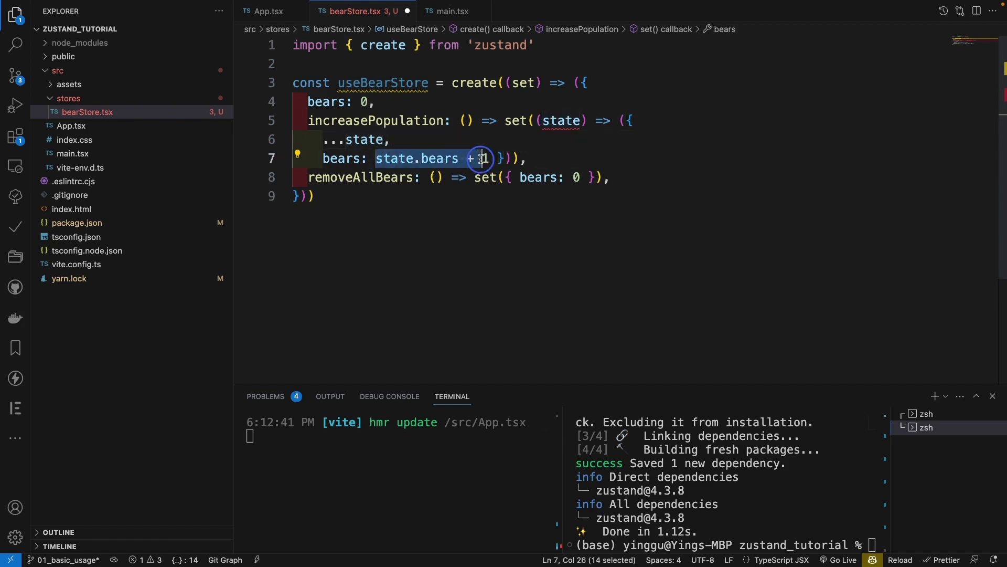
pyautogui.click(512, 121)
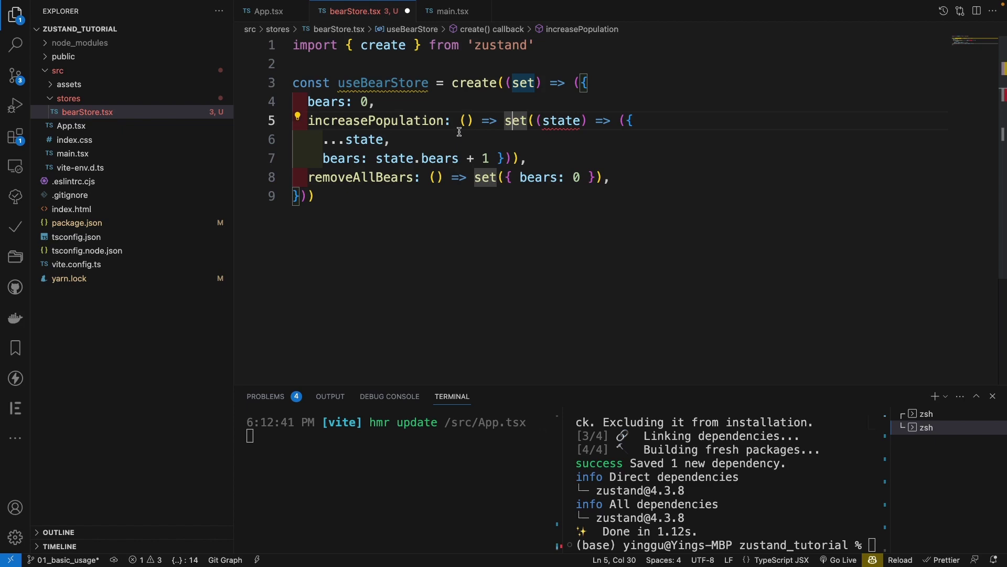
pyautogui.doubleClick(341, 158)
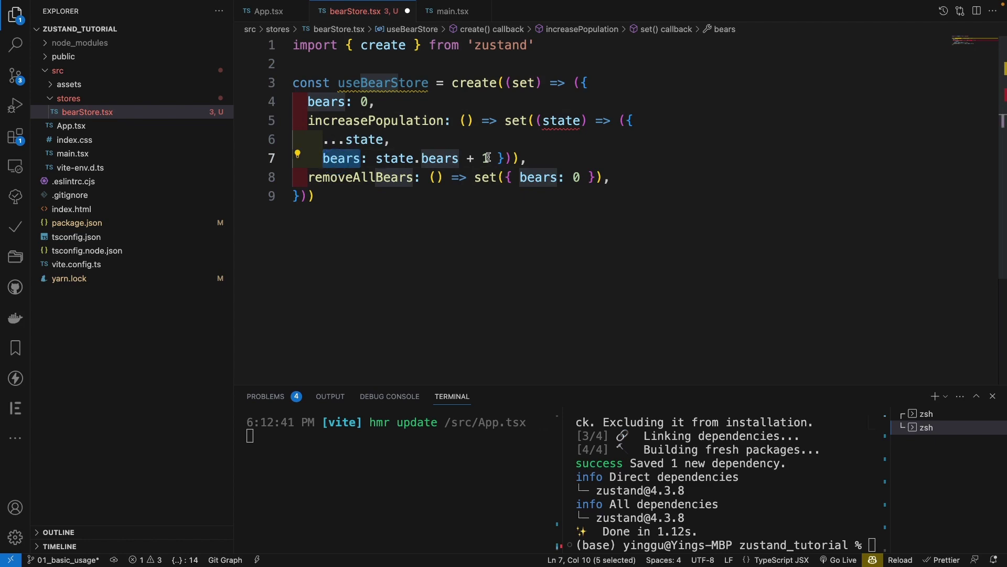
pyautogui.tripleClick(359, 141)
pyautogui.press('BackSpace')
pyautogui.hotkey('ctrl', 's')
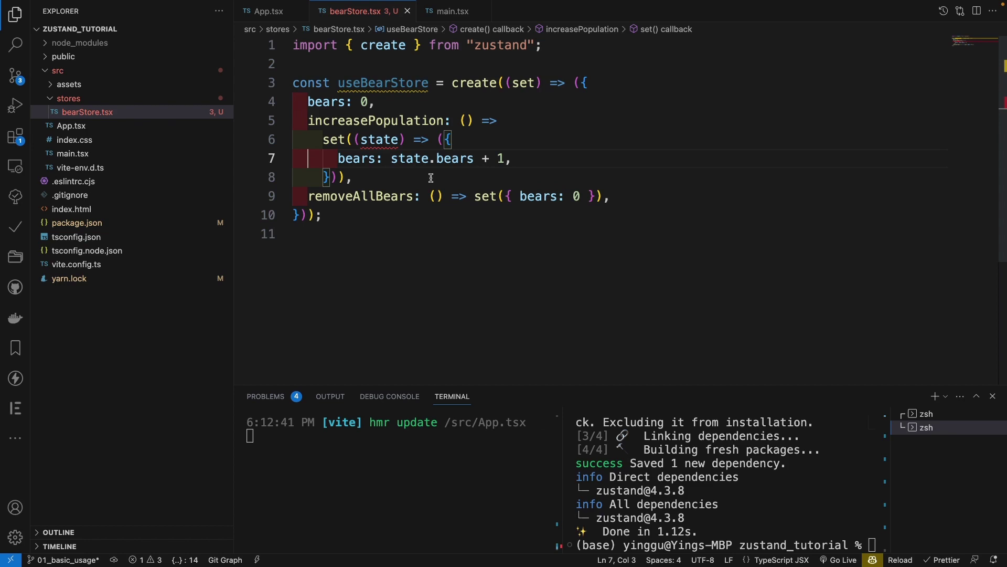
pyautogui.click(752, 152)
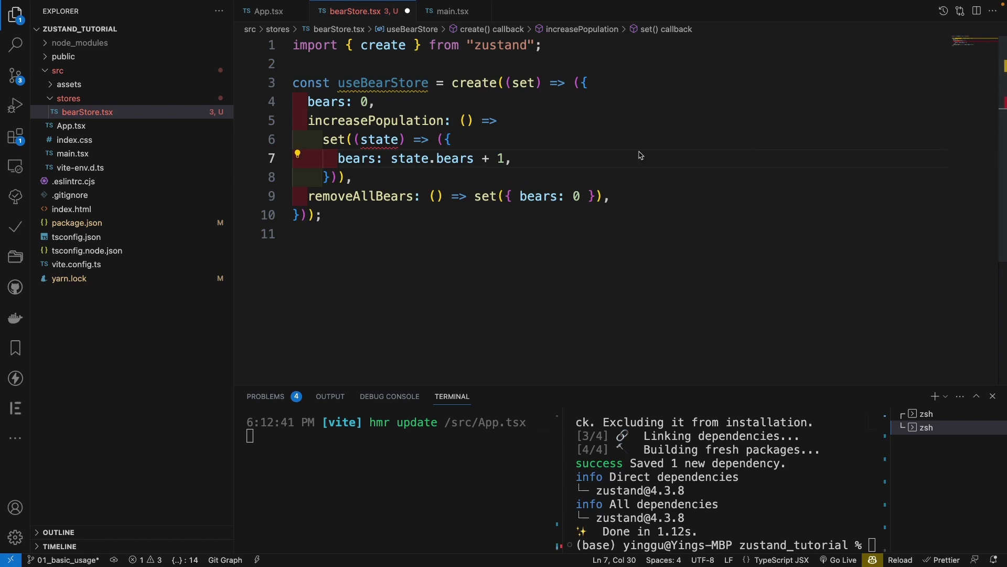
pyautogui.doubleClick(381, 139)
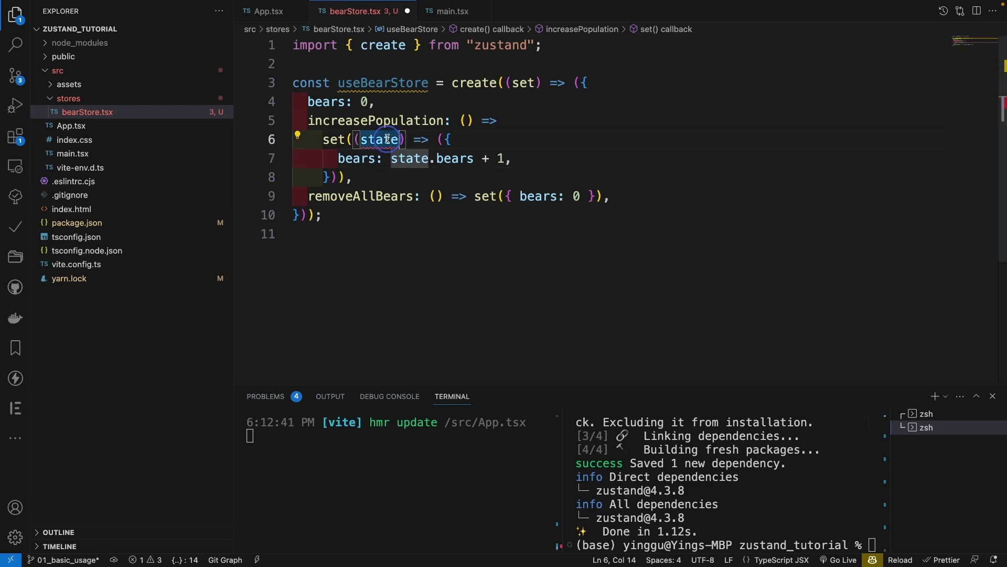
# Step: Declare TBearStoreState with bears: number and both actions as () => void, then save
pyautogui.click(564, 52)
pyautogui.press('Return')
pyautogui.press('Return')
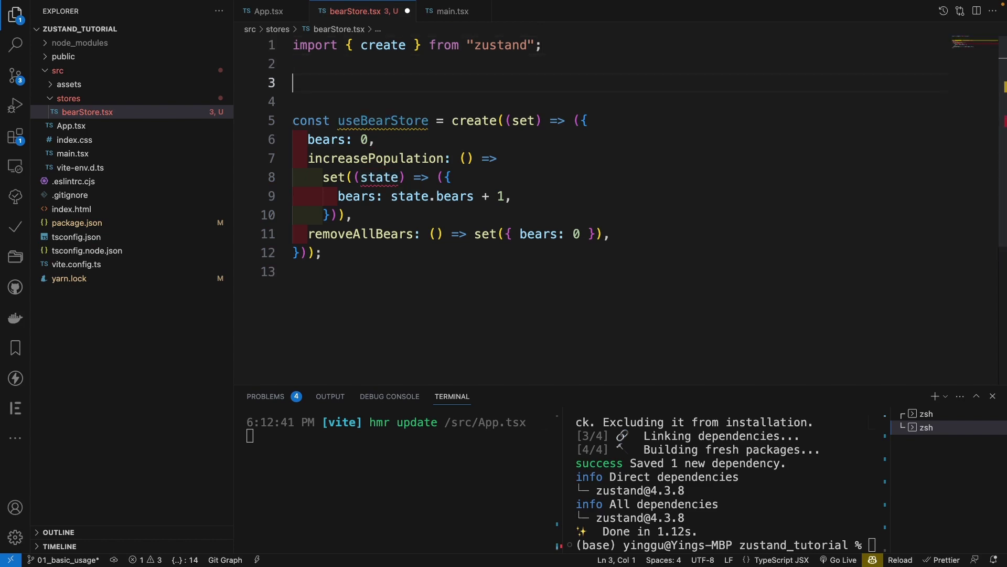
pyautogui.write('type ')
pyautogui.write('TB')
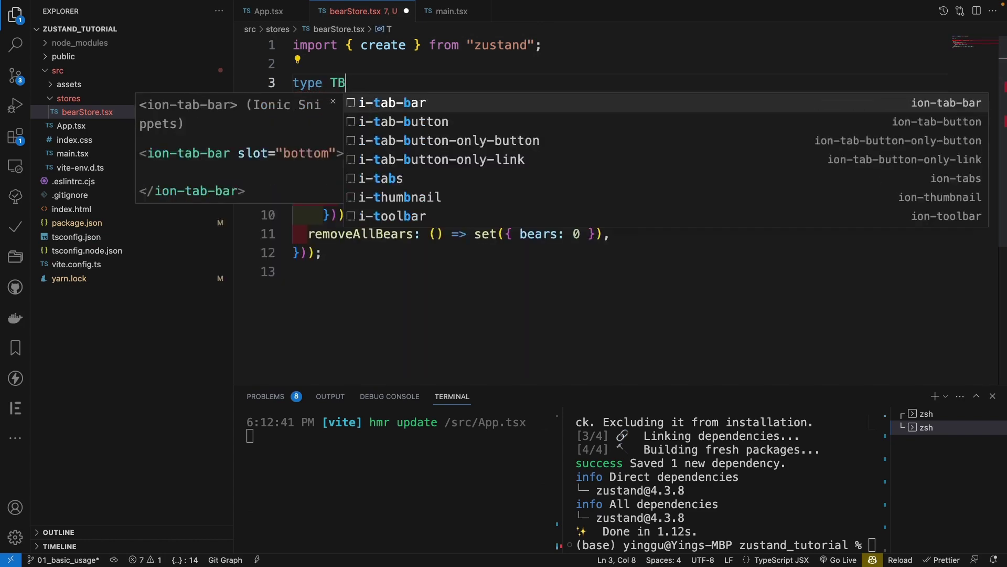
pyautogui.write('earStore')
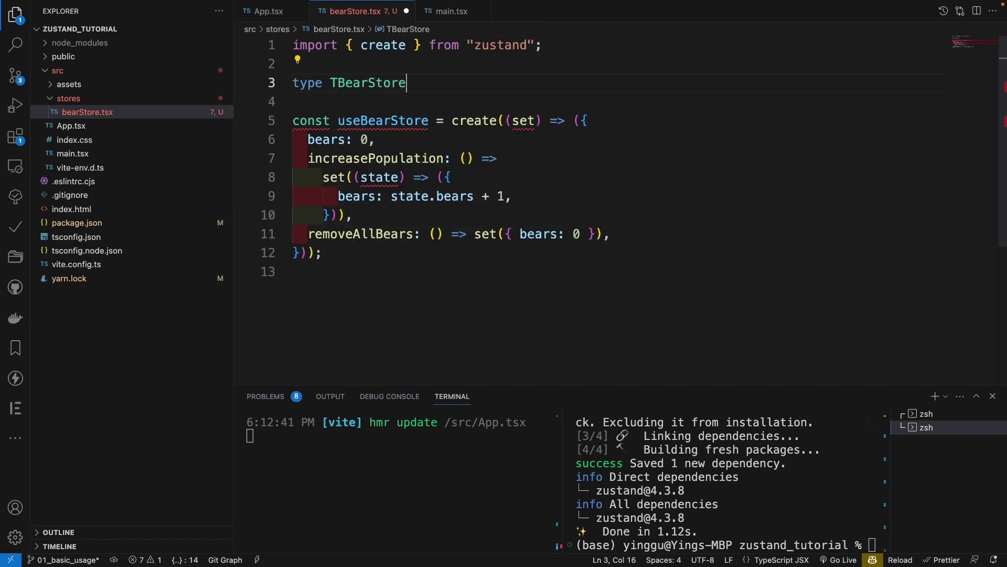
pyautogui.write('State =')
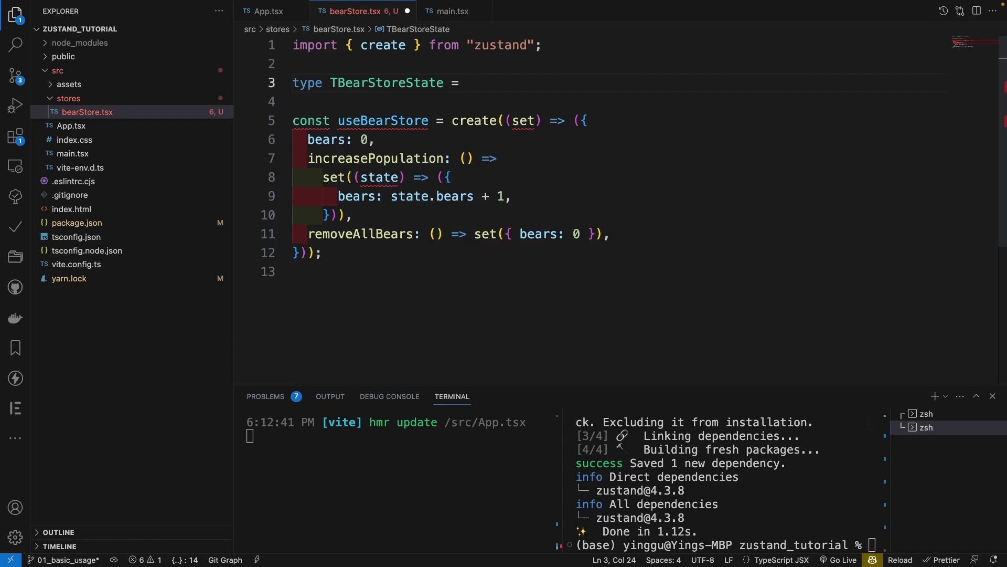
pyautogui.write(' {')
pyautogui.press('Return')
pyautogui.write('bears')
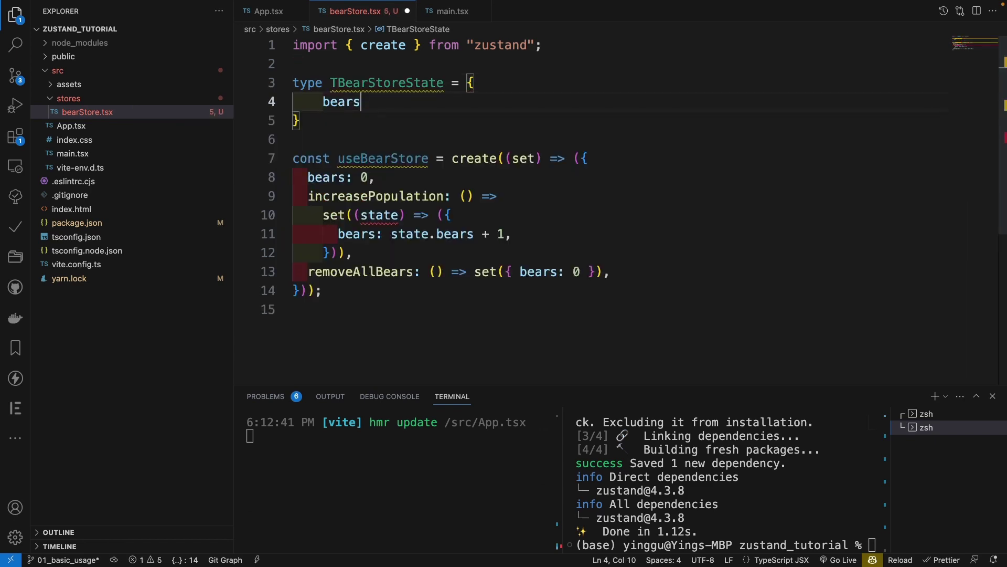
pyautogui.write(': number,')
pyautogui.press('Return')
pyautogui.write('inc')
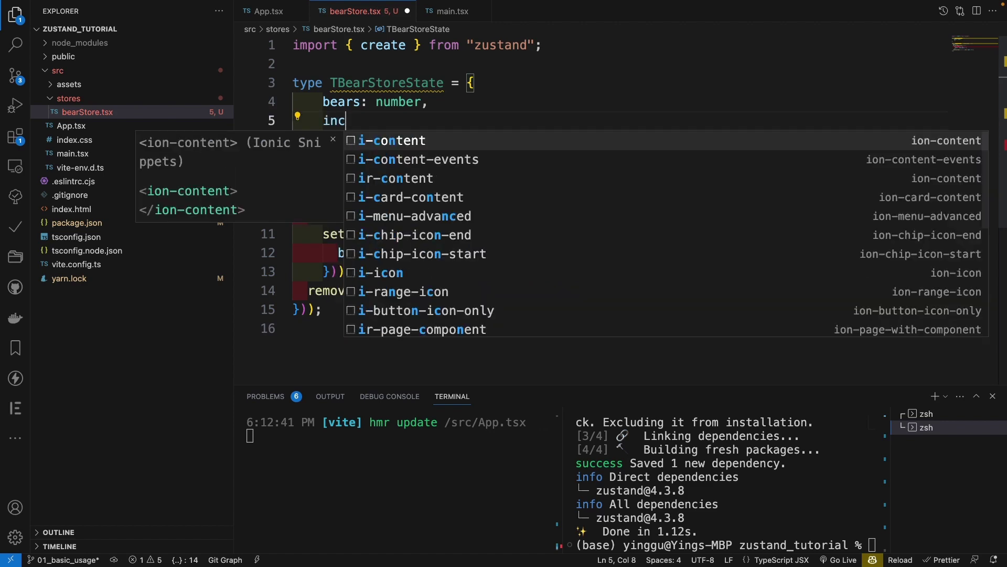
pyautogui.write('rease')
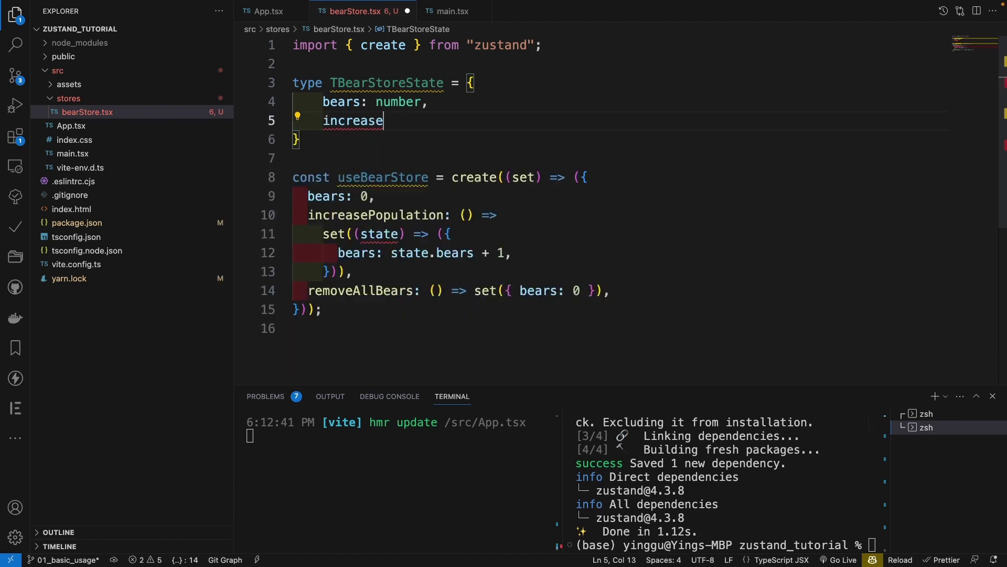
pyautogui.write('Population')
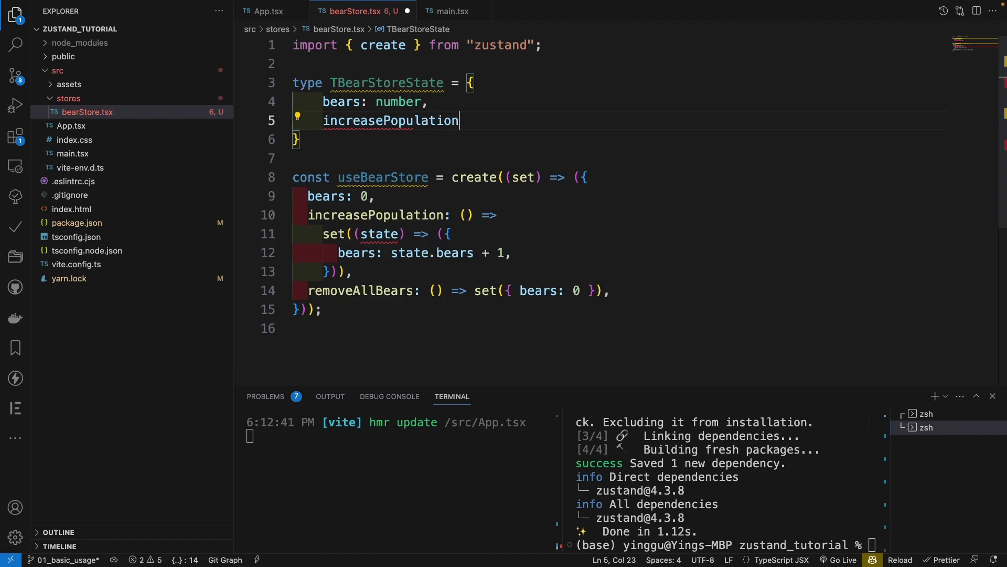
pyautogui.write(': ')
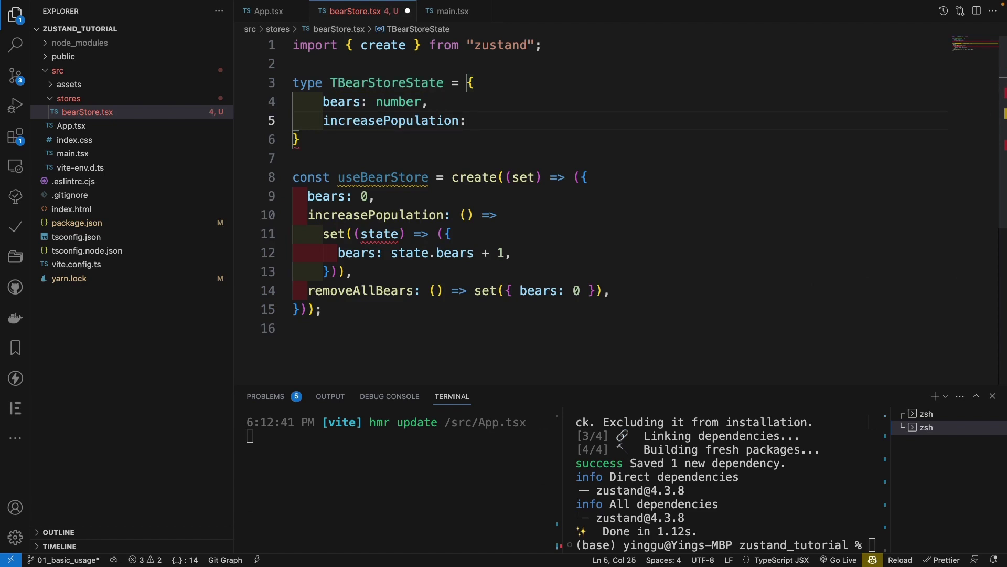
pyautogui.write('()')
pyautogui.write('=>void')
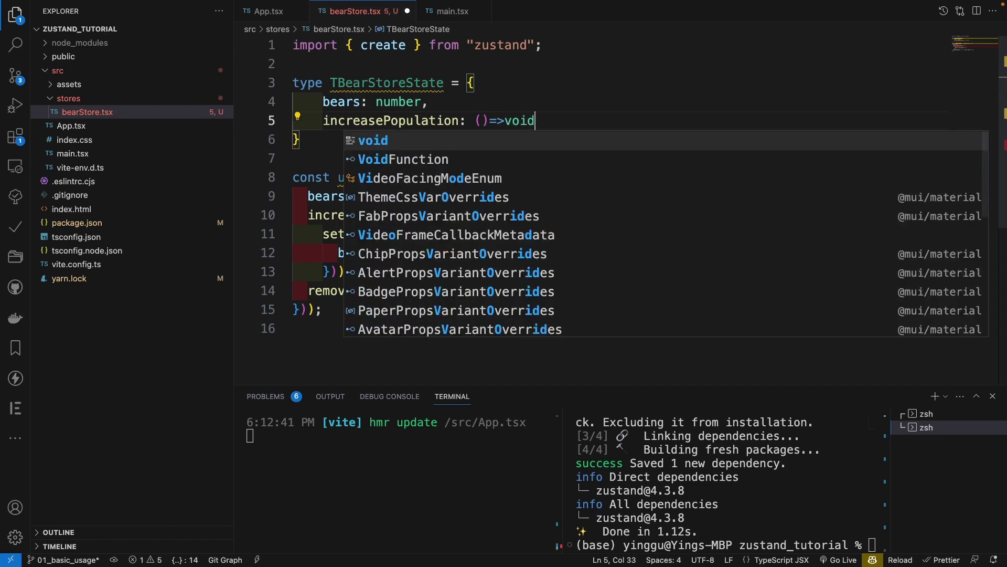
pyautogui.press('Escape')
pyautogui.write(',')
pyautogui.press('Return')
pyautogui.press('Return')
pyautogui.press('Up')
pyautogui.write('remove')
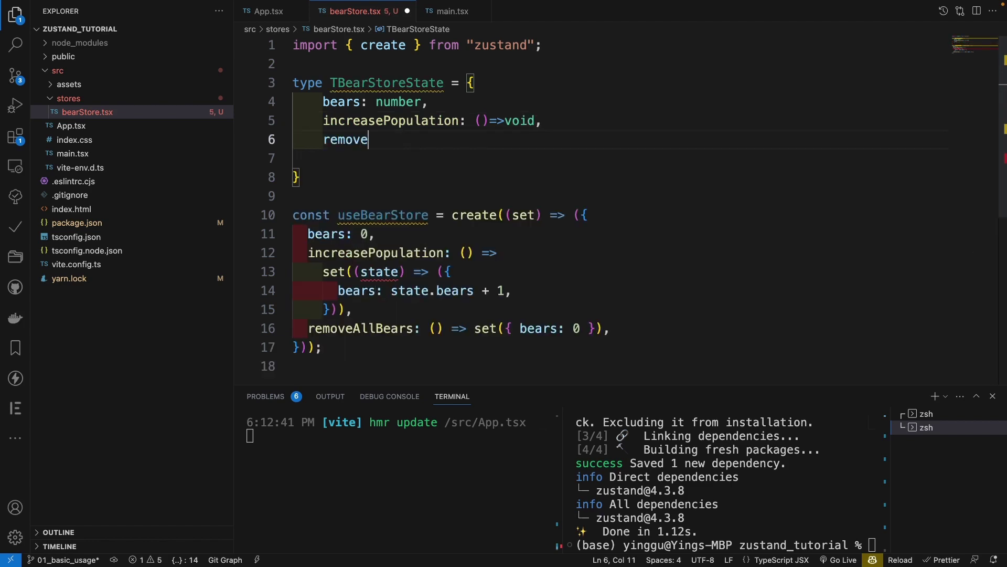
pyautogui.write('AllBears')
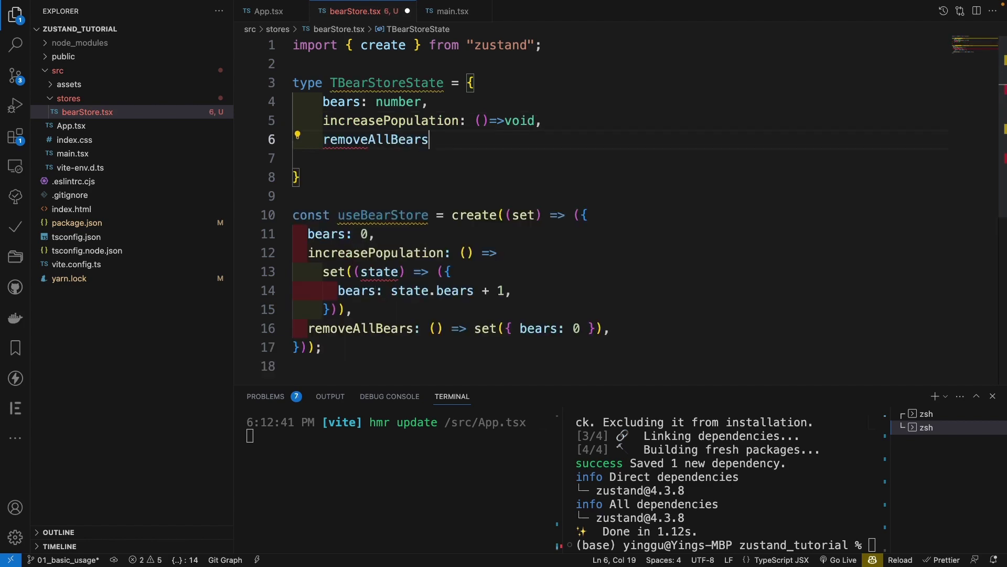
pyautogui.write(': ()=')
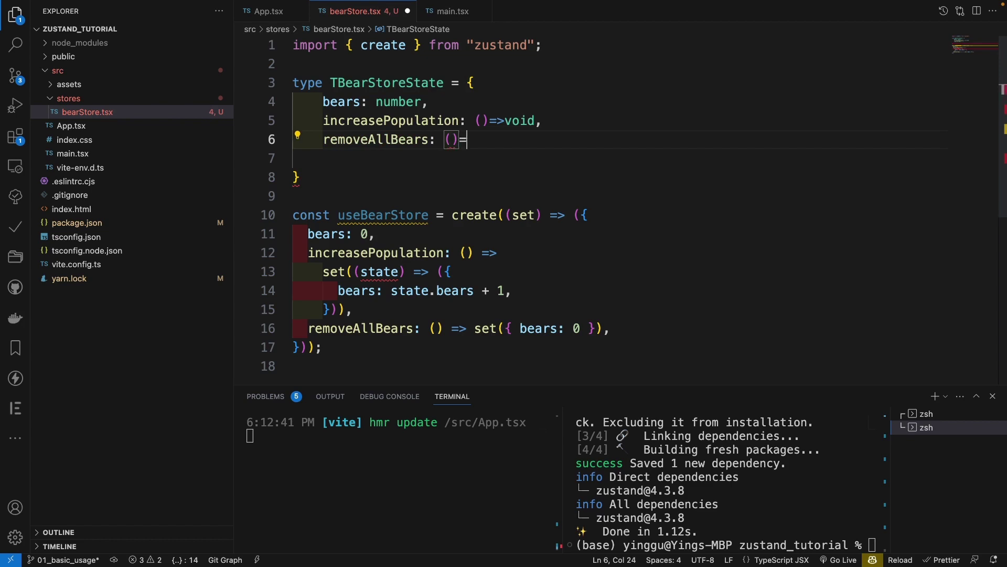
pyautogui.write('>void')
pyautogui.press('Escape')
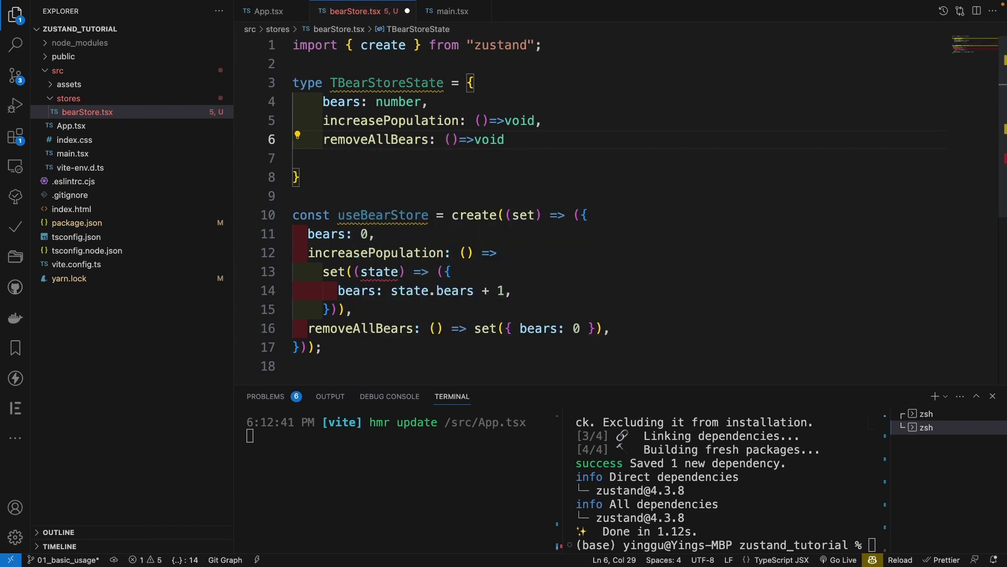
pyautogui.hotkey('ctrl', 's')
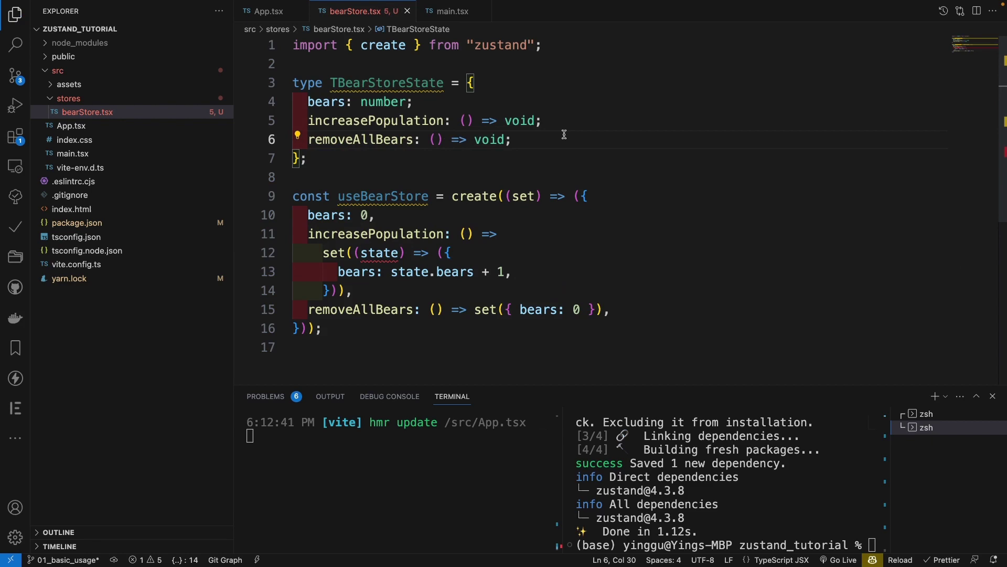
# Step: Change useBearStore to call create<TBearStoreState>()((set) => ...) and save bearStore.tsx
pyautogui.click(496, 198)
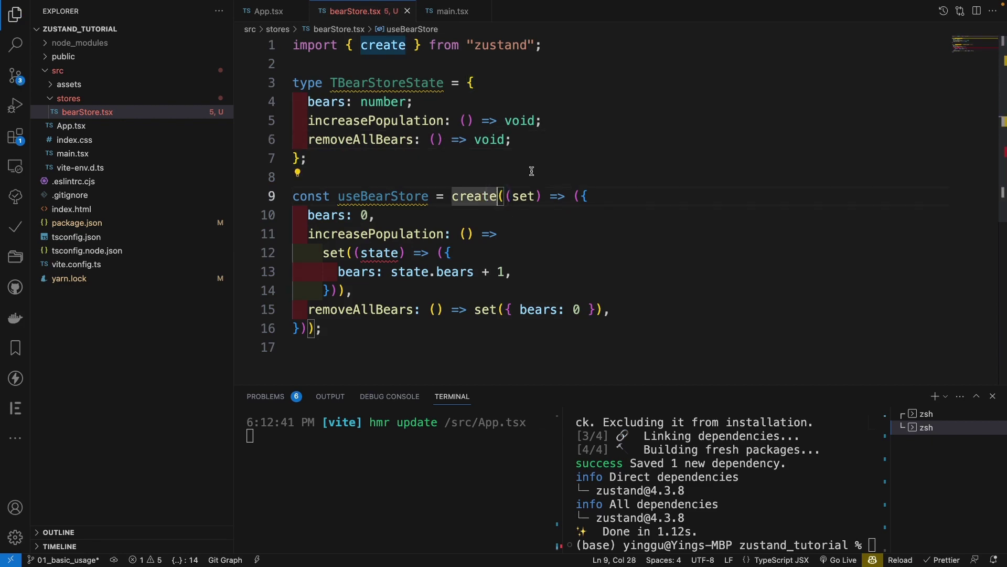
pyautogui.write('<')
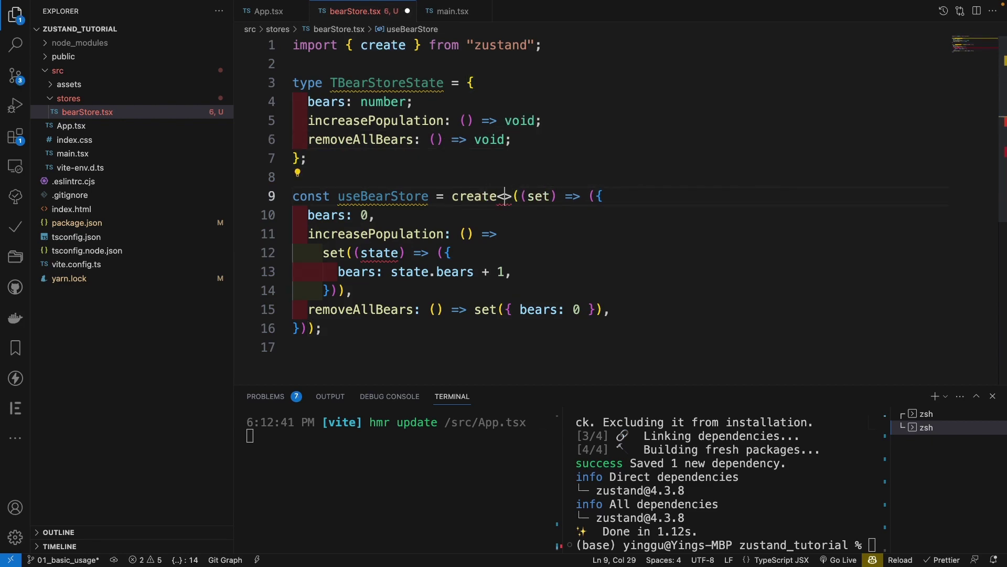
pyautogui.write('TB')
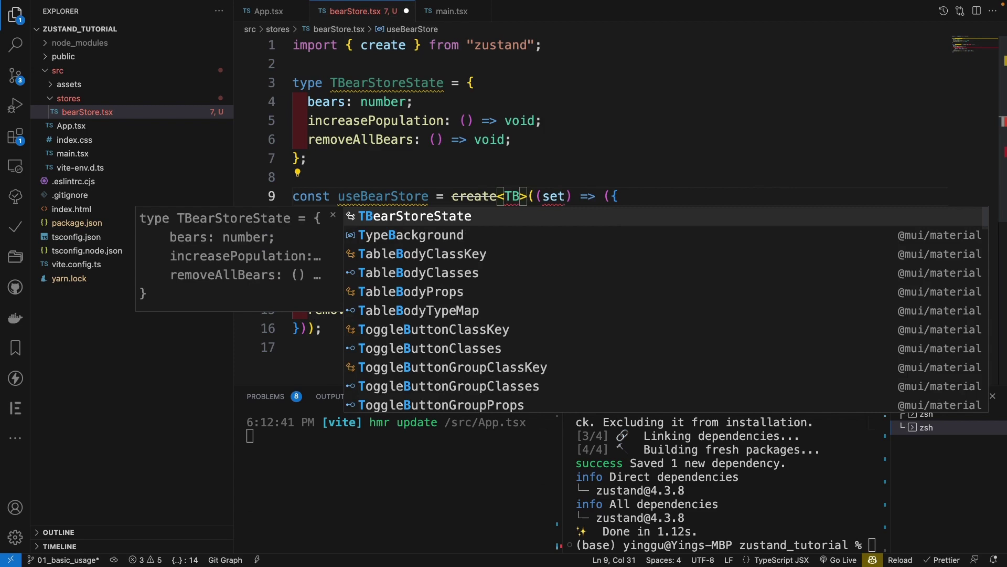
pyautogui.press('Return')
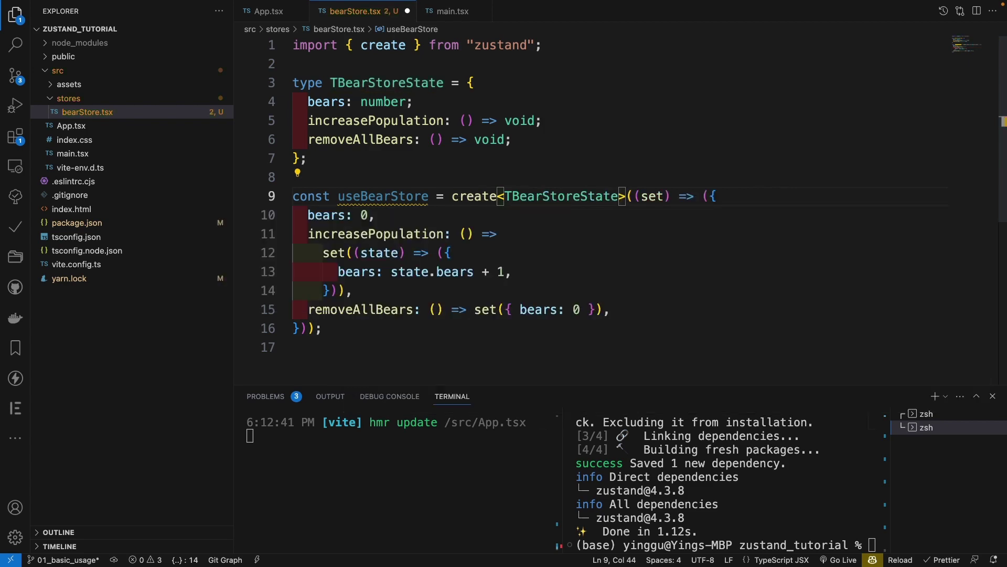
pyautogui.press('End')
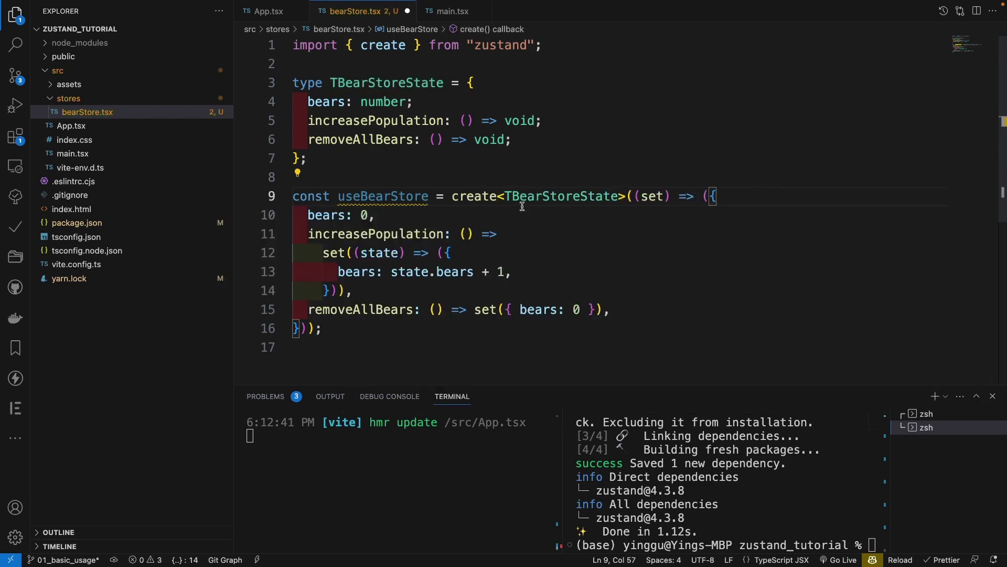
pyautogui.click(627, 196)
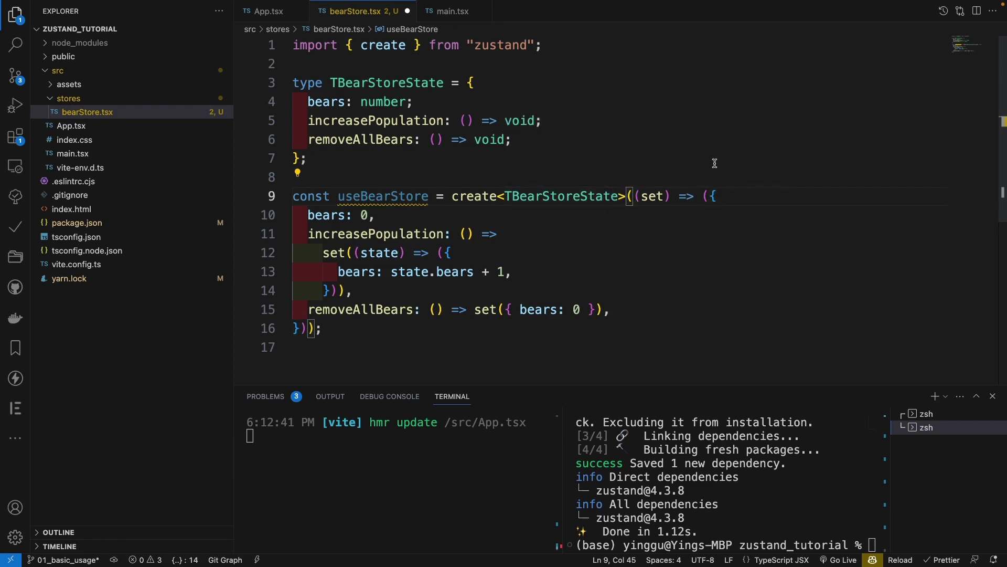
pyautogui.write('()')
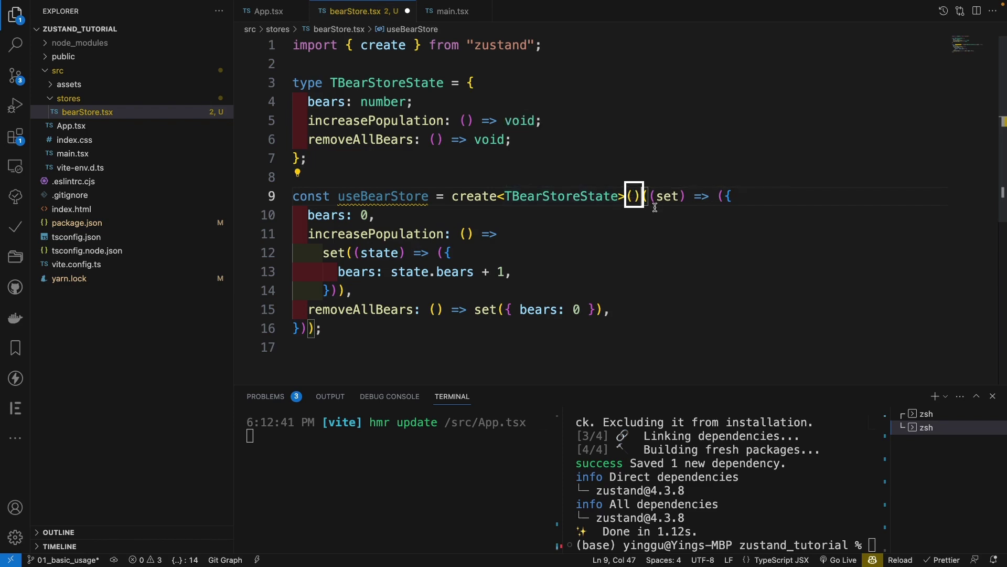
pyautogui.hotkey('ctrl', 's')
pyautogui.click(634, 193)
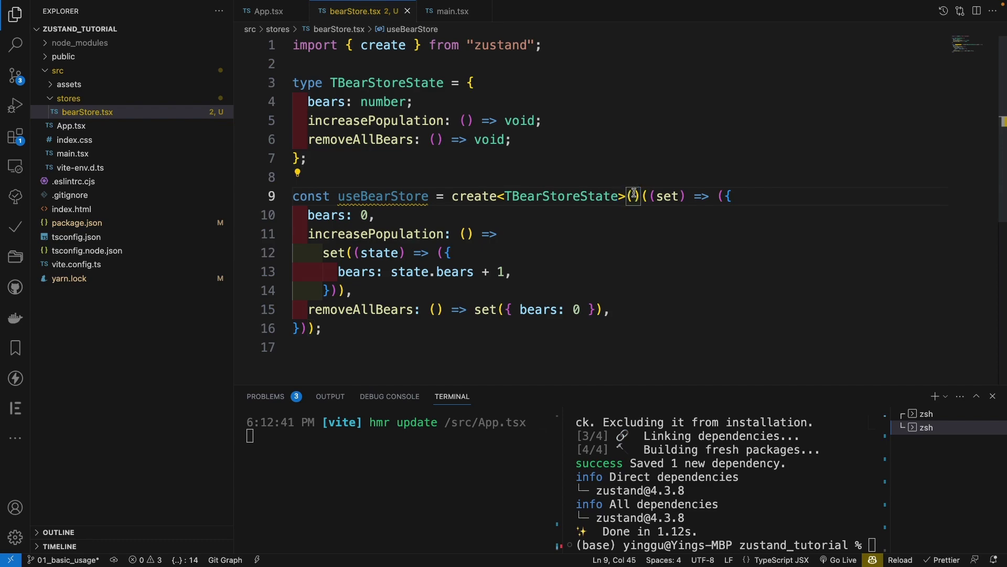
# Step: Go to the zustand README's TypeScript Usage section and open the full typescript.md guide
pyautogui.press('super+Tab')
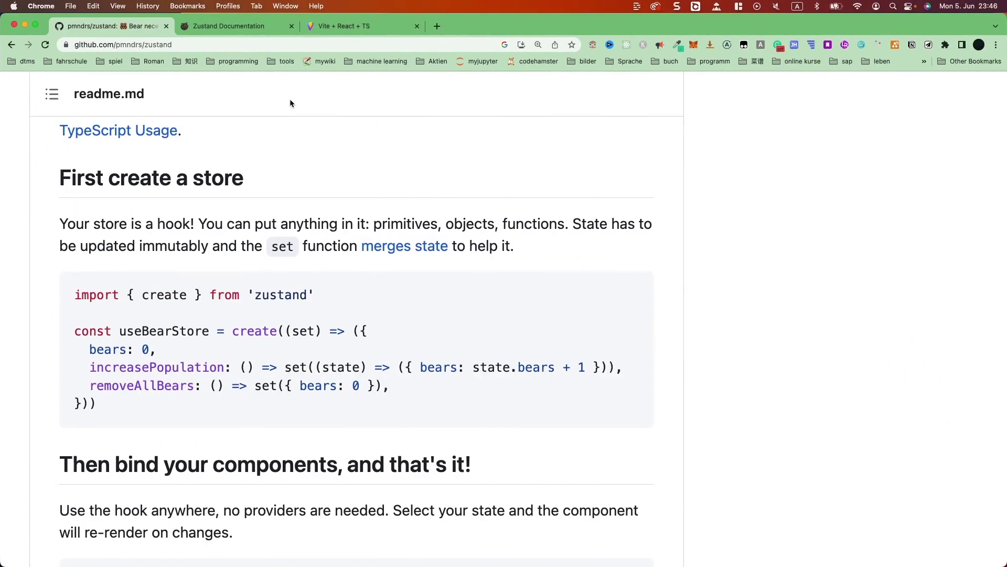
pyautogui.click(146, 133)
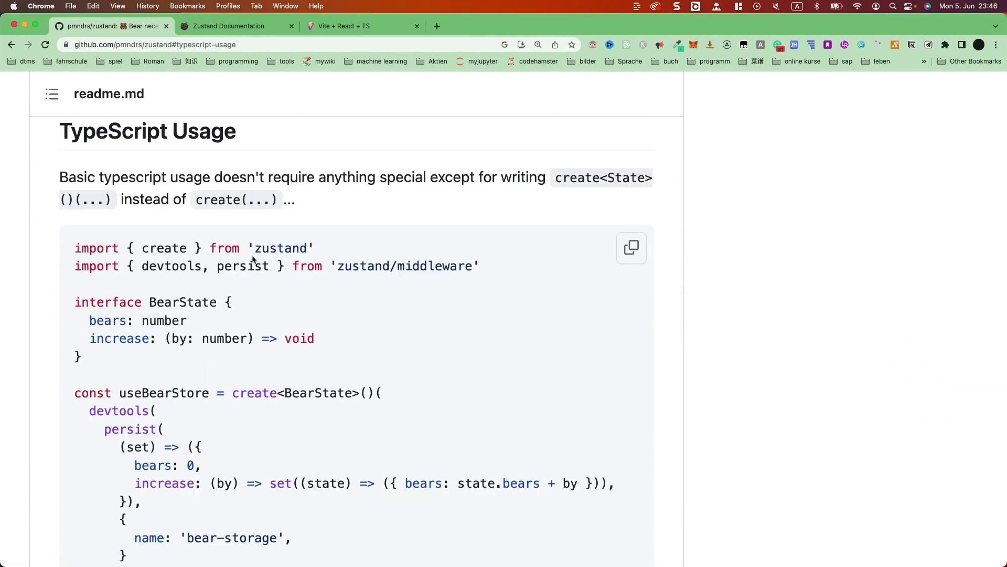
pyautogui.scroll(-4, 254, 259)
pyautogui.scroll(1, 254, 260)
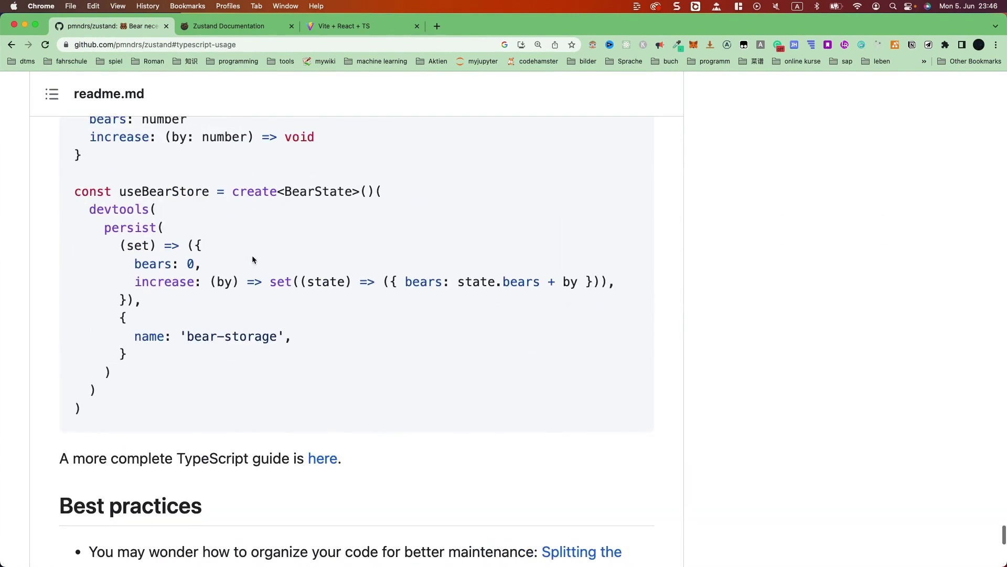
pyautogui.click(317, 489)
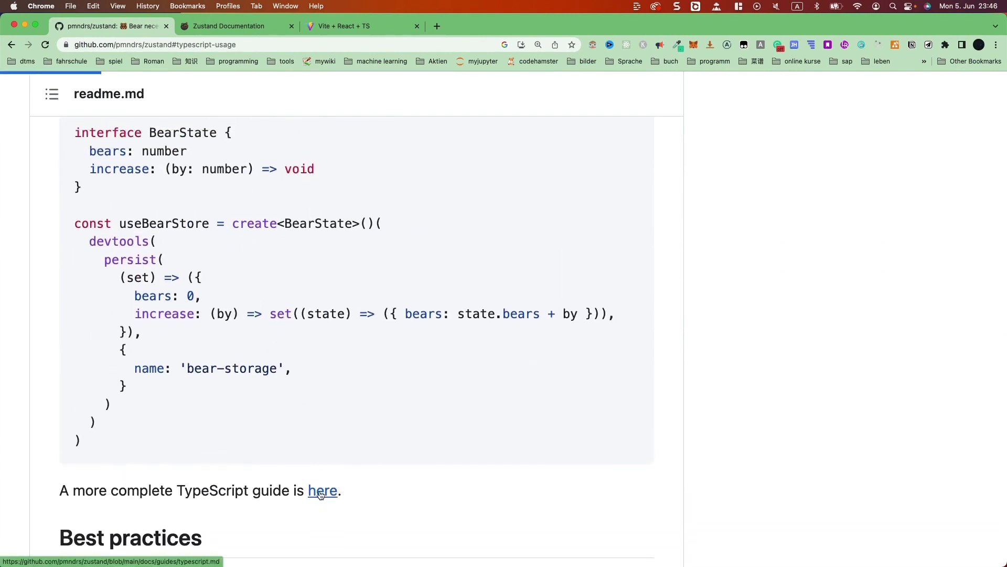
pyautogui.scroll(-1, 342, 429)
pyautogui.scroll(-2, 342, 429)
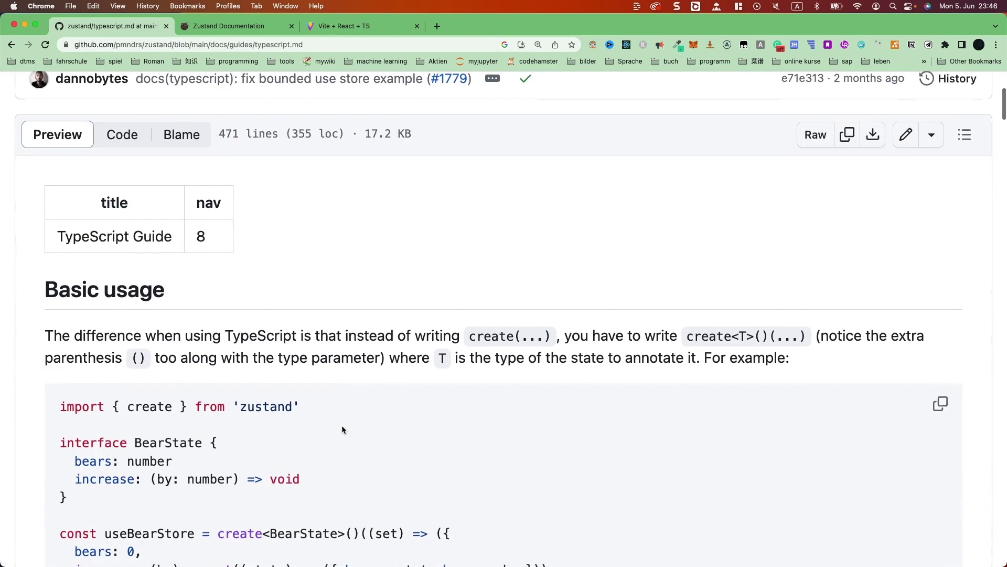
pyautogui.scroll(-2, 342, 429)
pyautogui.scroll(-3, 341, 430)
pyautogui.scroll(1, 342, 429)
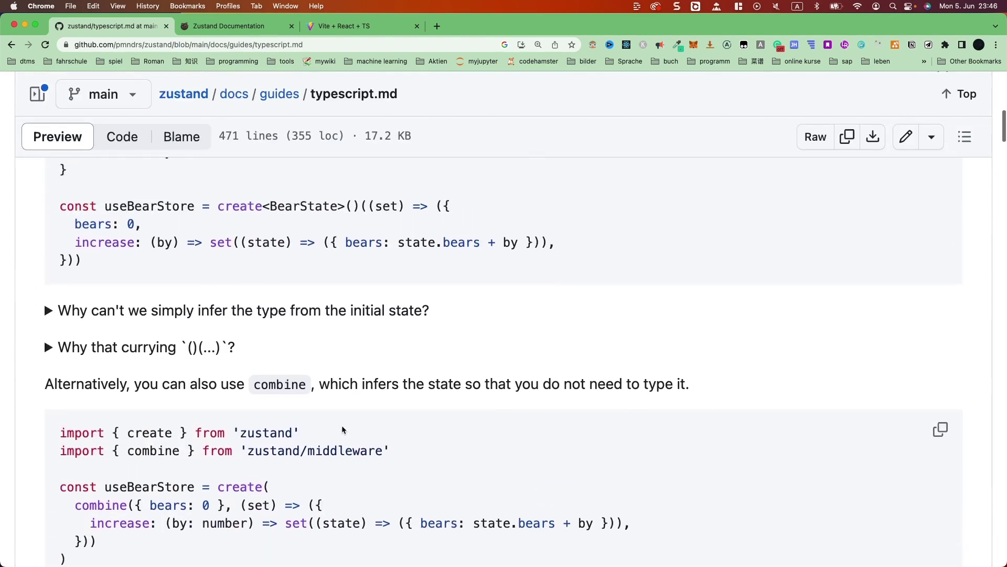
pyautogui.scroll(1, 341, 429)
pyautogui.scroll(2, 342, 430)
pyautogui.scroll(1, 342, 429)
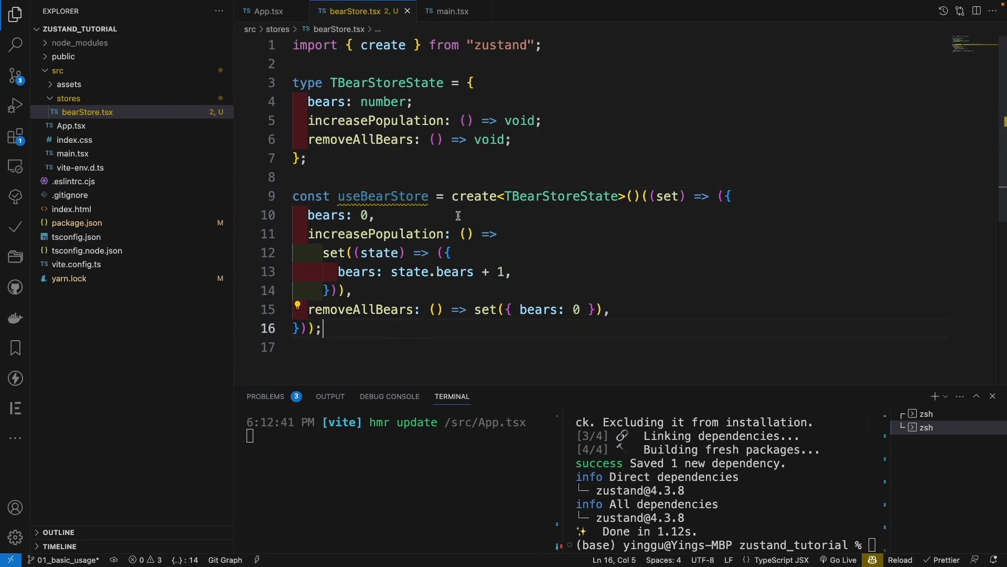
# Step: Export useBearStore, save bearStore.tsx, and select the src folder in the Explorer
pyautogui.click(295, 196)
pyautogui.write('e')
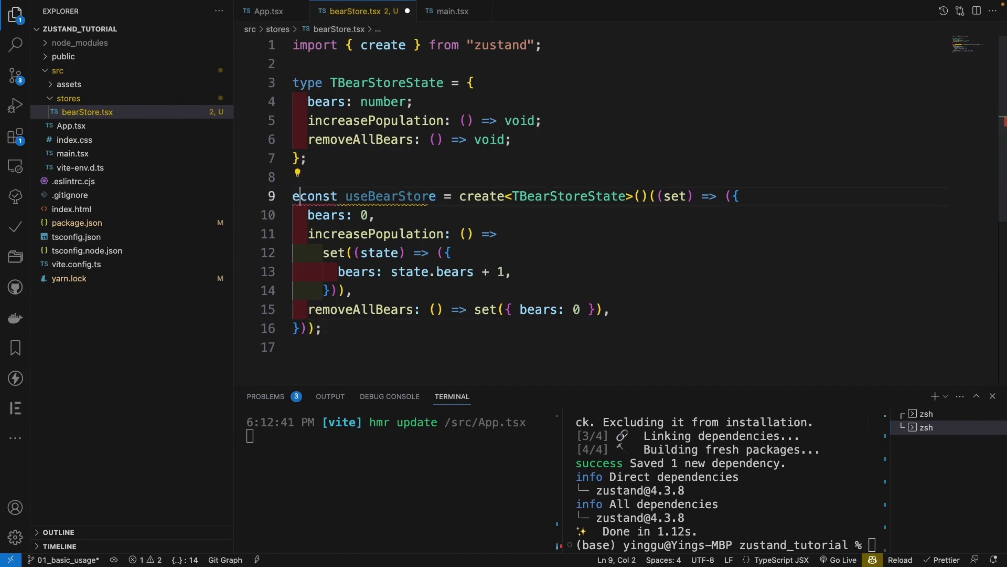
pyautogui.write('xporconst')
pyautogui.hotkey('ctrl', 's')
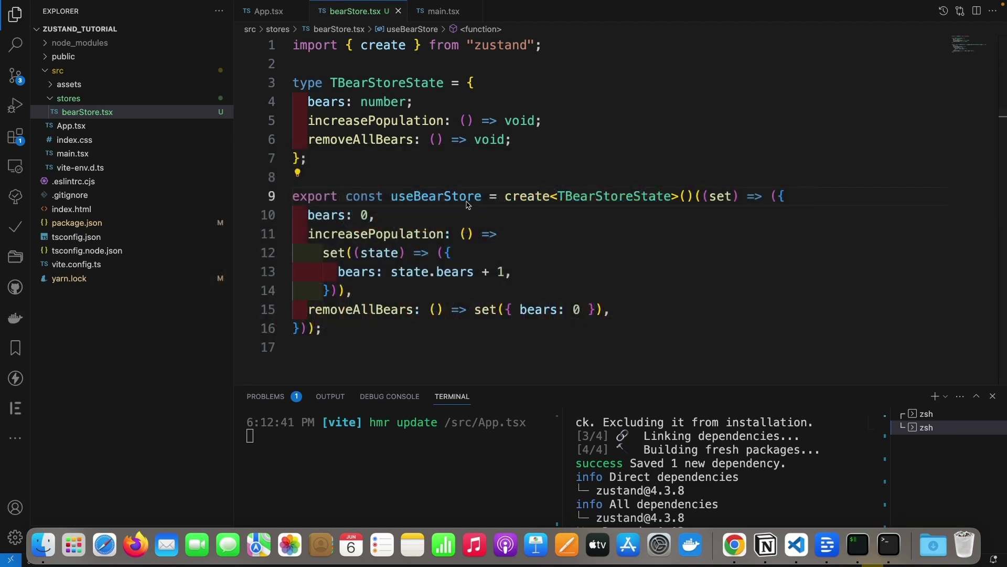
pyautogui.doubleClick(458, 201)
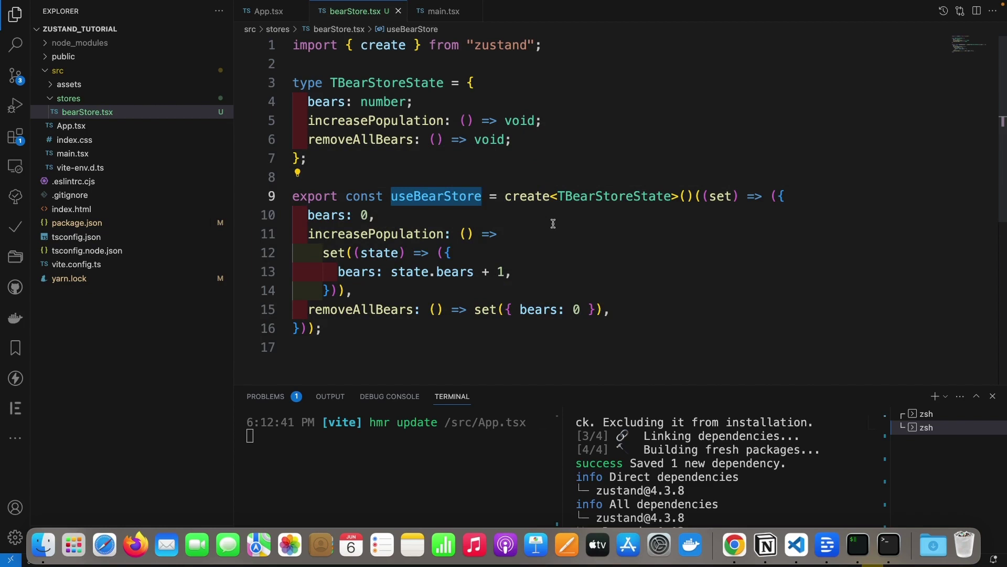
pyautogui.press('super+shift+e')
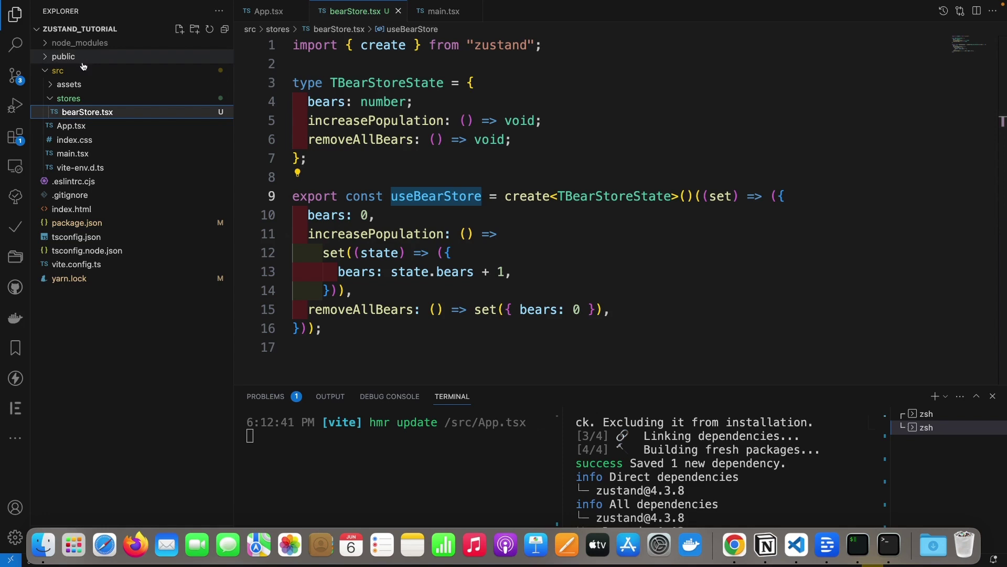
pyautogui.doubleClick(217, 71)
# Step: Create a 'components' folder under src containing an empty BearBox.tsx file
pyautogui.click(195, 29)
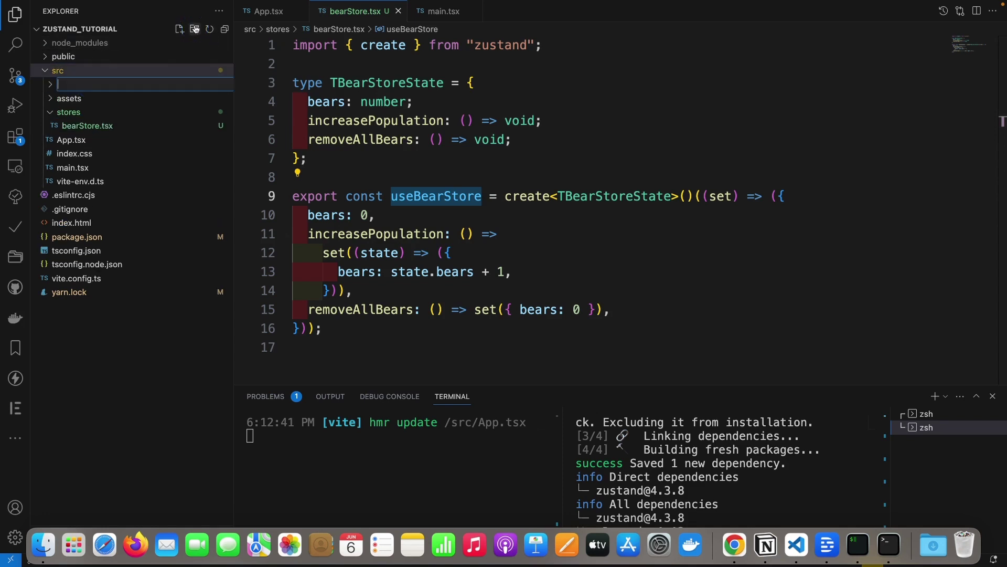
pyautogui.write('components')
pyautogui.press('Return')
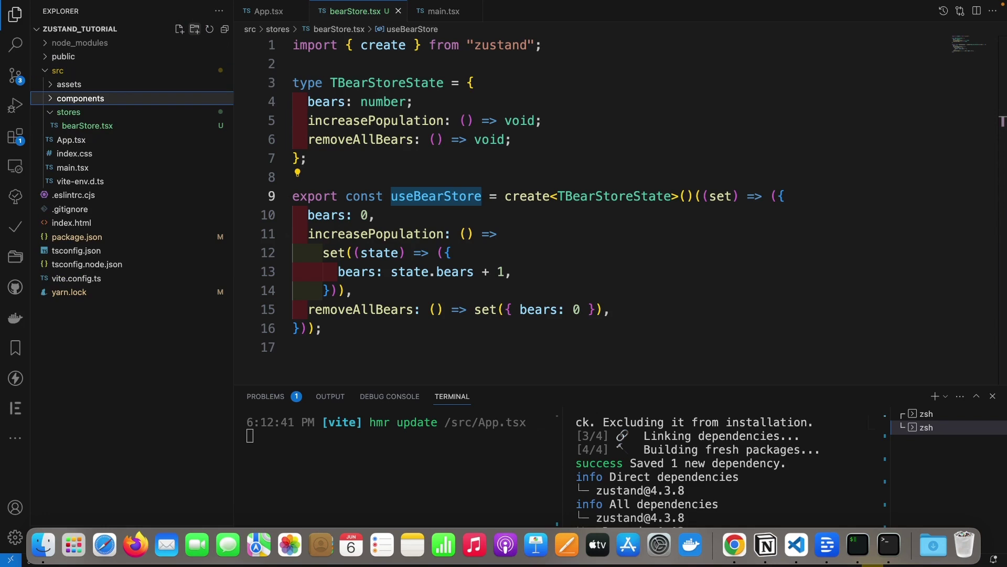
pyautogui.click(179, 28)
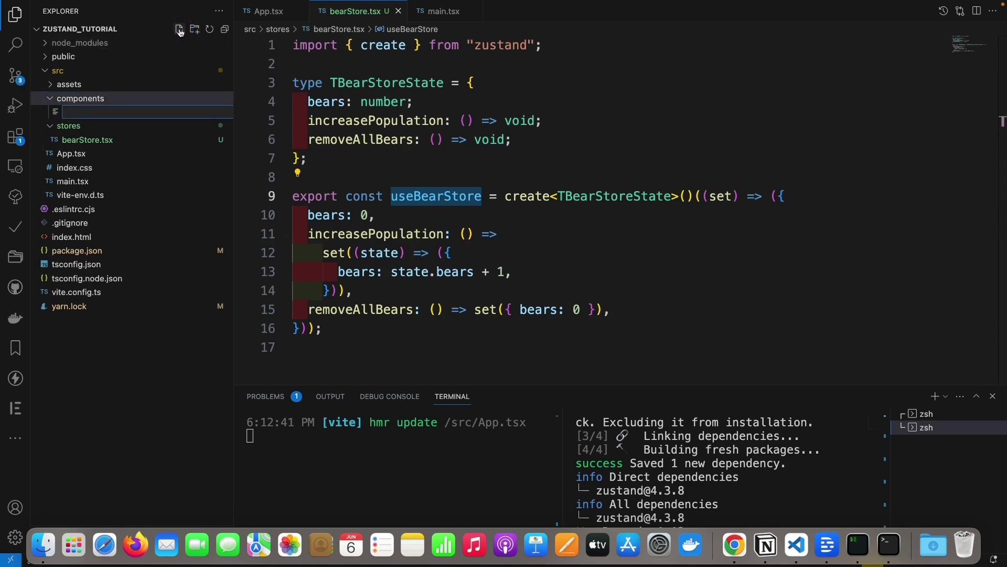
pyautogui.write('Box.')
pyautogui.write('tsx')
pyautogui.press('Return')
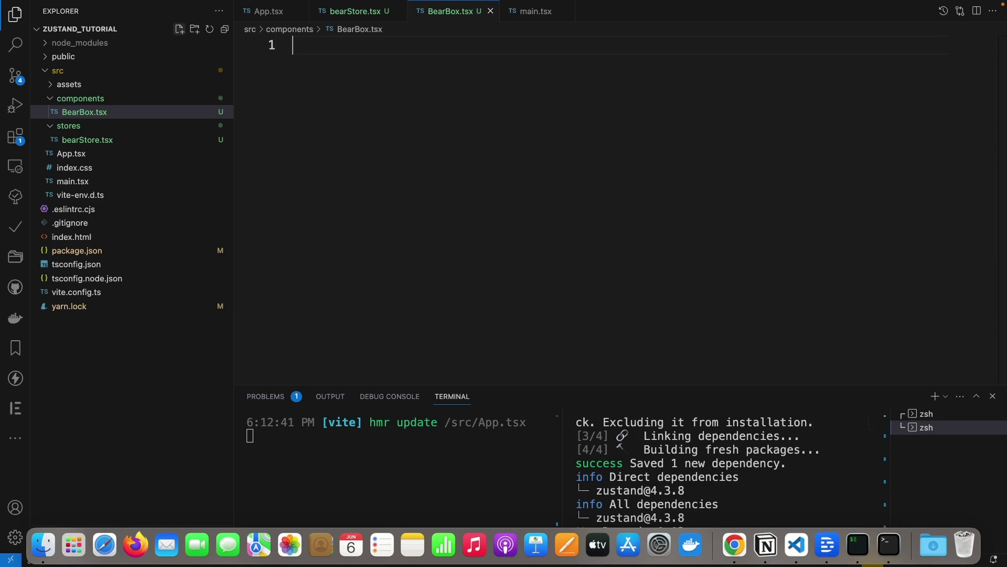
pyautogui.write('rafc')
# Step: Expand the rafc snippet into BearBox with a 'box' class div and a 'Bear Box' heading
pyautogui.press('Return')
pyautogui.press('Tab')
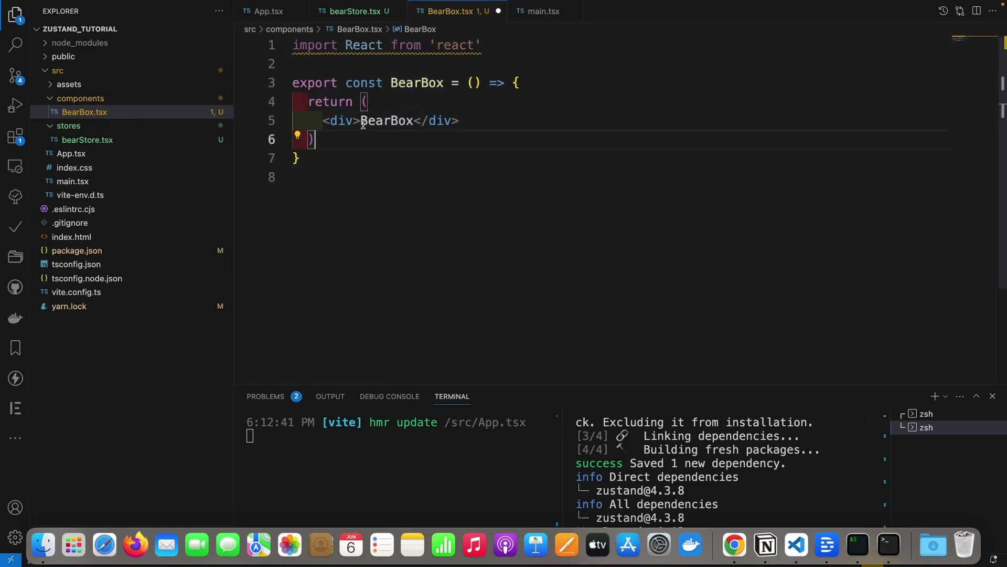
pyautogui.click(361, 123)
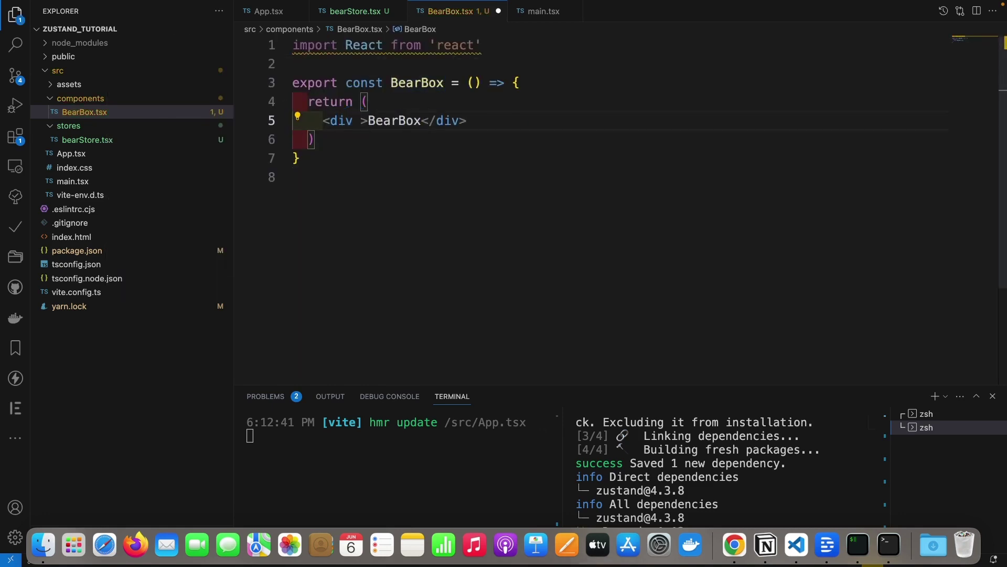
pyautogui.write("className='box")
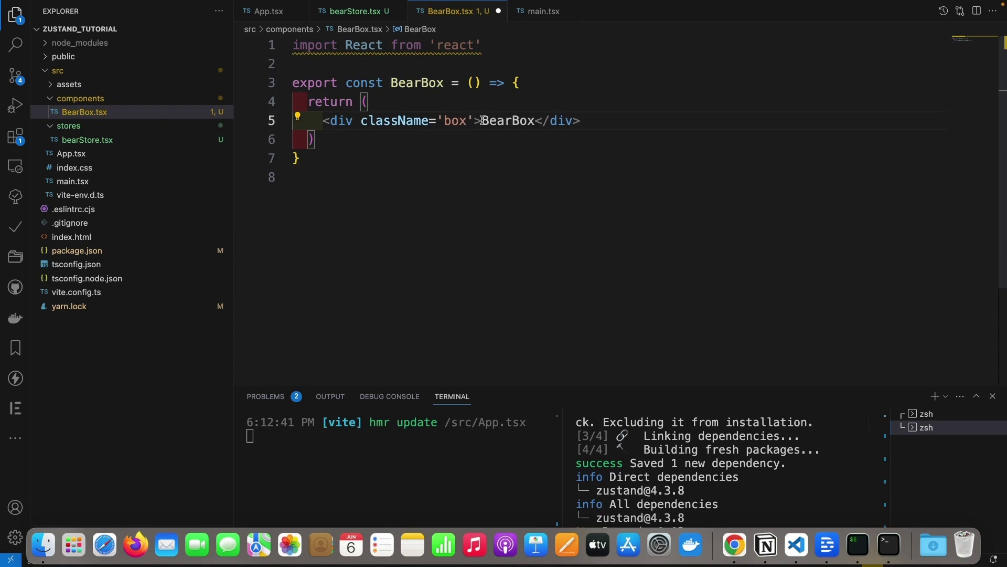
pyautogui.doubleClick(482, 121)
pyautogui.press('Return')
pyautogui.write('<h1>Bear Box</h1>')
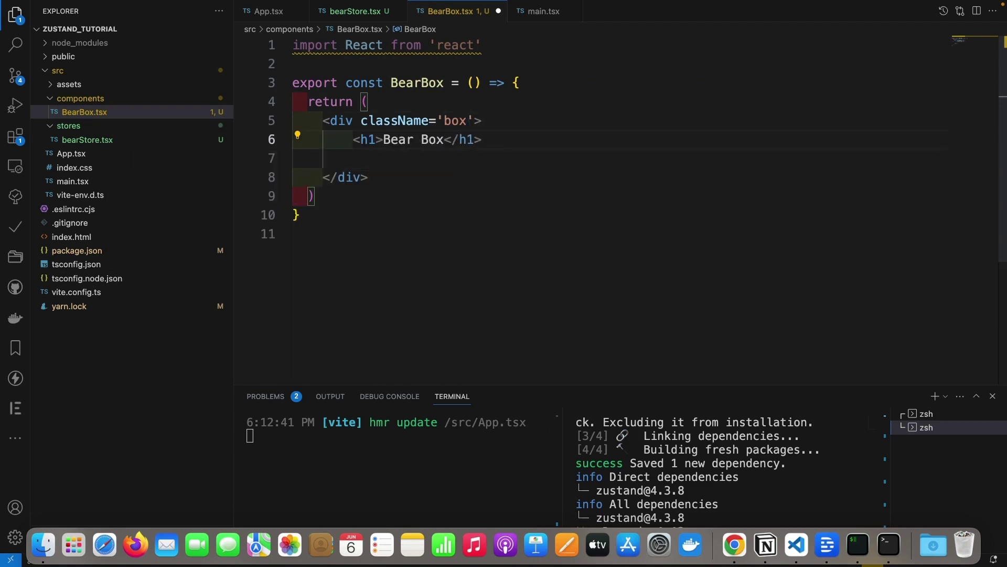
# Step: Add a nested div with two buttons below the heading and save BearBox.tsx
pyautogui.press('super+Return')
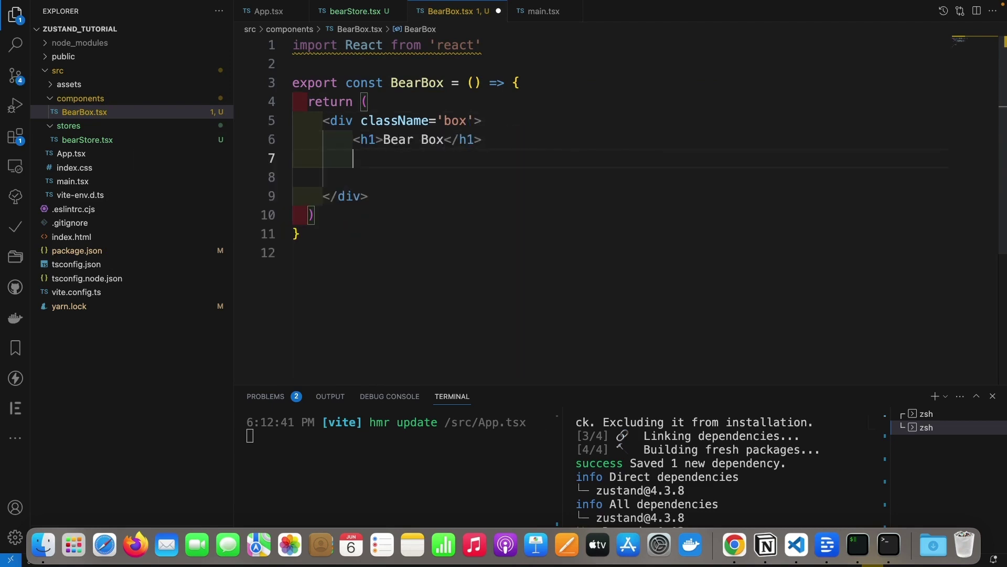
pyautogui.write('div')
pyautogui.press('Tab')
pyautogui.press('Return')
pyautogui.write('button')
pyautogui.press('Tab')
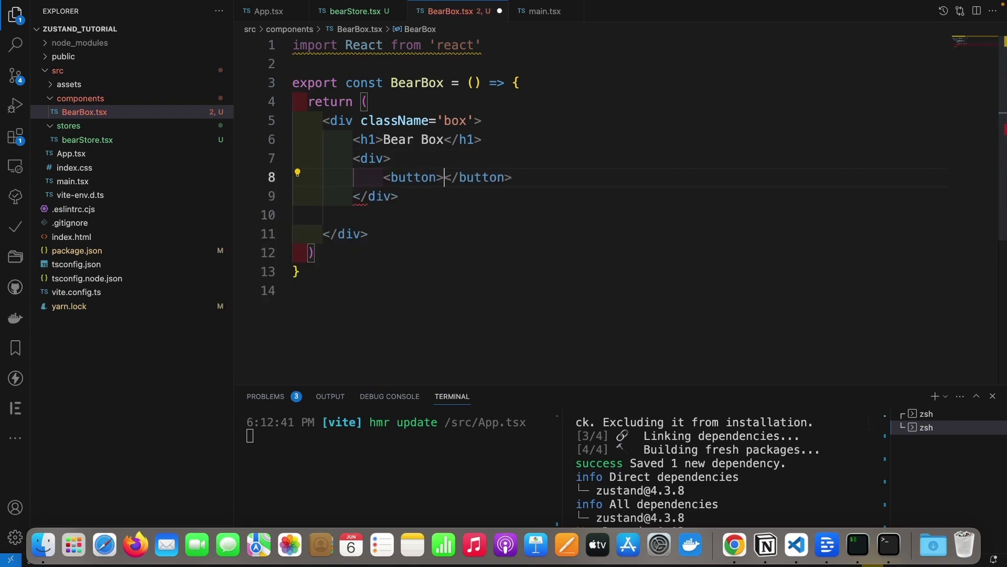
pyautogui.write('add bear')
pyautogui.press('super+Return')
pyautogui.write('button')
pyautogui.press('Tab')
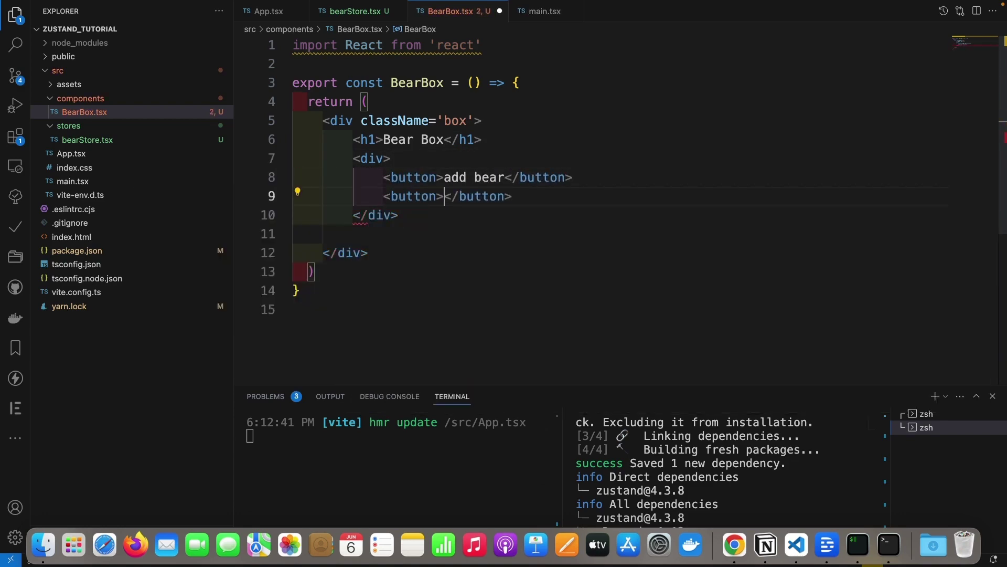
pyautogui.write('remove bear')
pyautogui.press('super+s')
# Step: In App.tsx, render <BearBox /> in a div under the heading with its auto-import, then check Chrome
pyautogui.click(270, 12)
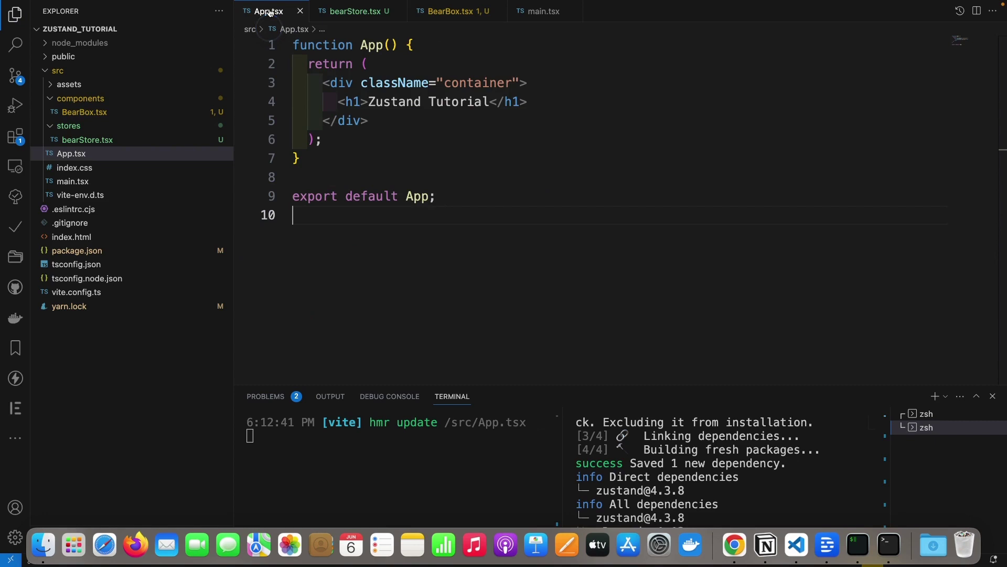
pyautogui.click(551, 102)
pyautogui.press('Return')
pyautogui.write('<di')
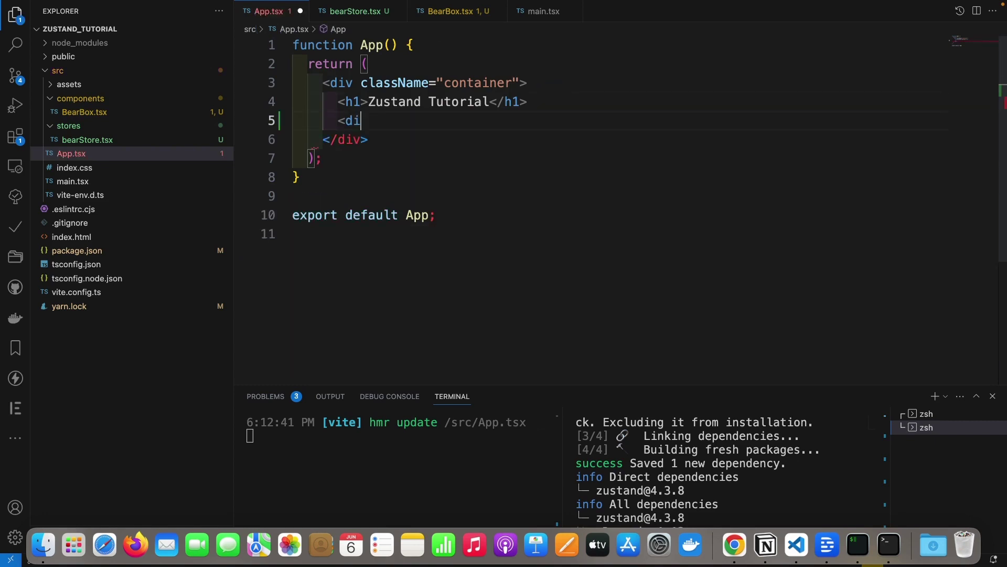
pyautogui.write('v')
pyautogui.press('Tab')
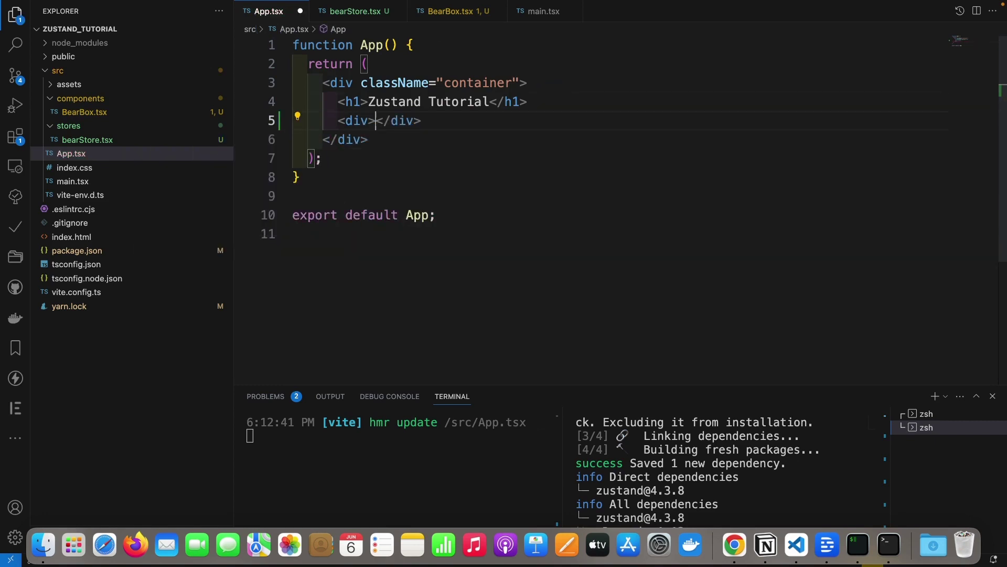
pyautogui.press('Return')
pyautogui.write('<Bear')
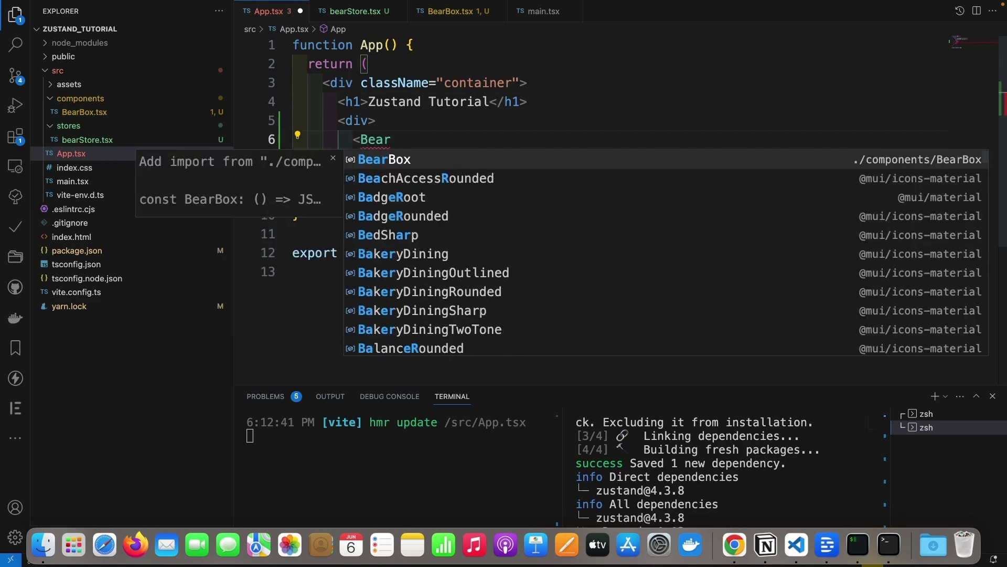
pyautogui.press('Tab')
pyautogui.write('/>')
pyautogui.hotkey('ctrl', 'Right')
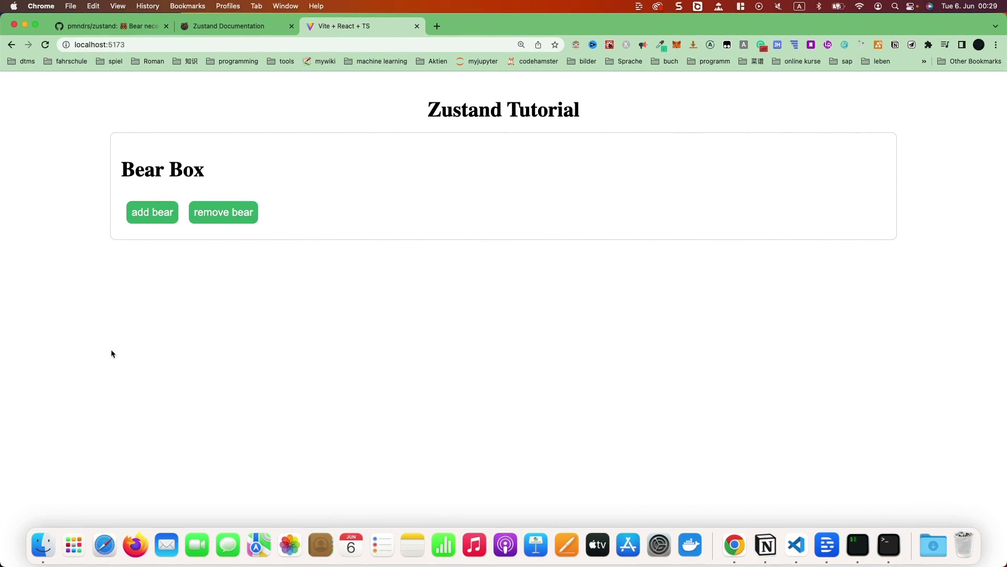
pyautogui.hotkey('ctrl', 'Left')
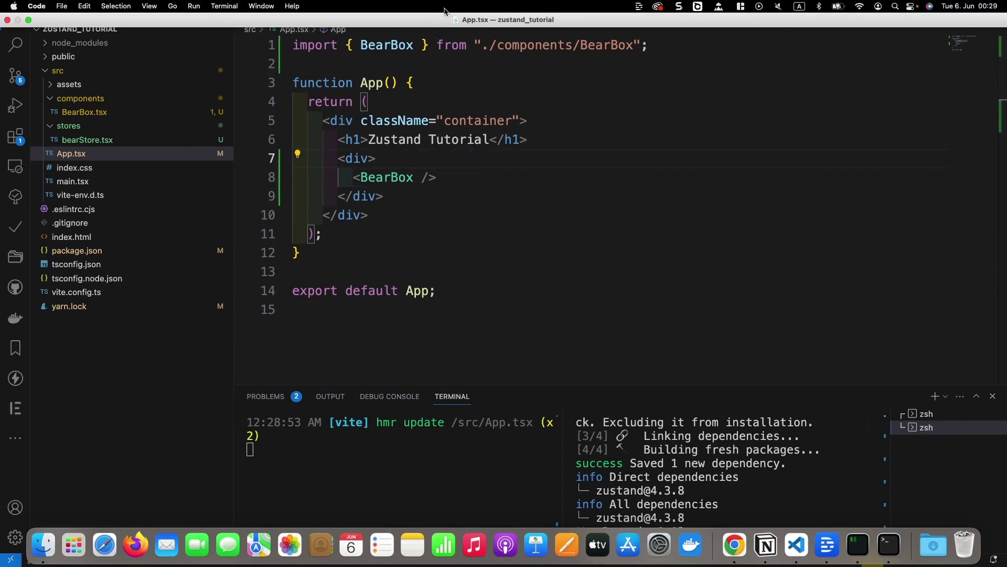
# Step: In BearBox.tsx, add const bears = useBearStore(state => state.bears) to the component body
pyautogui.click(445, 14)
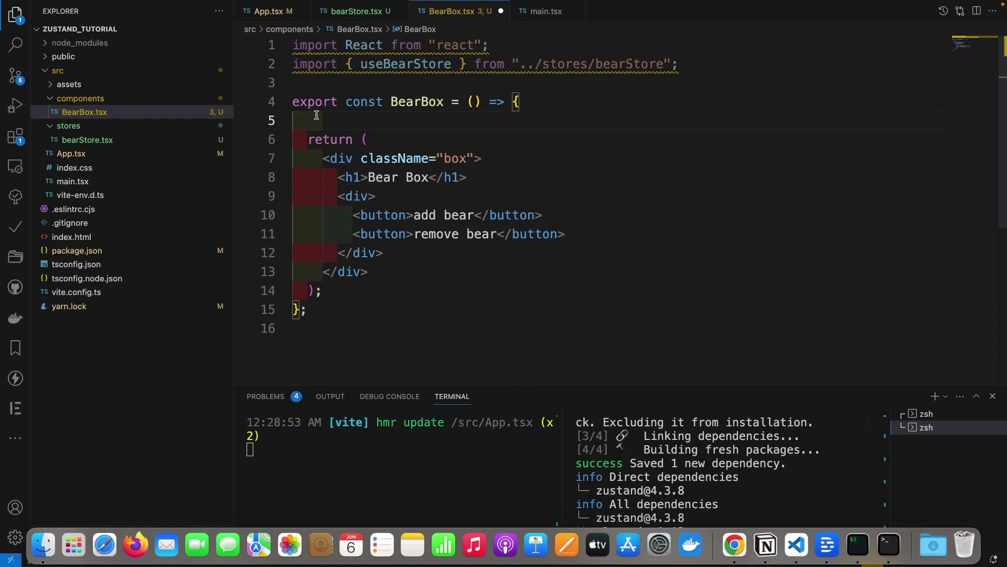
pyautogui.write('useB')
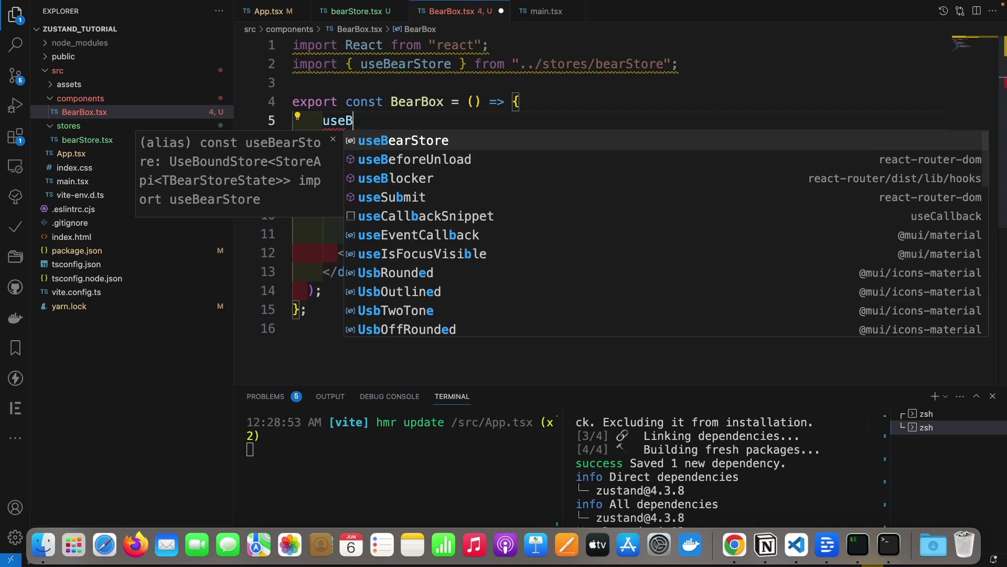
pyautogui.press('Return')
pyautogui.write('(')
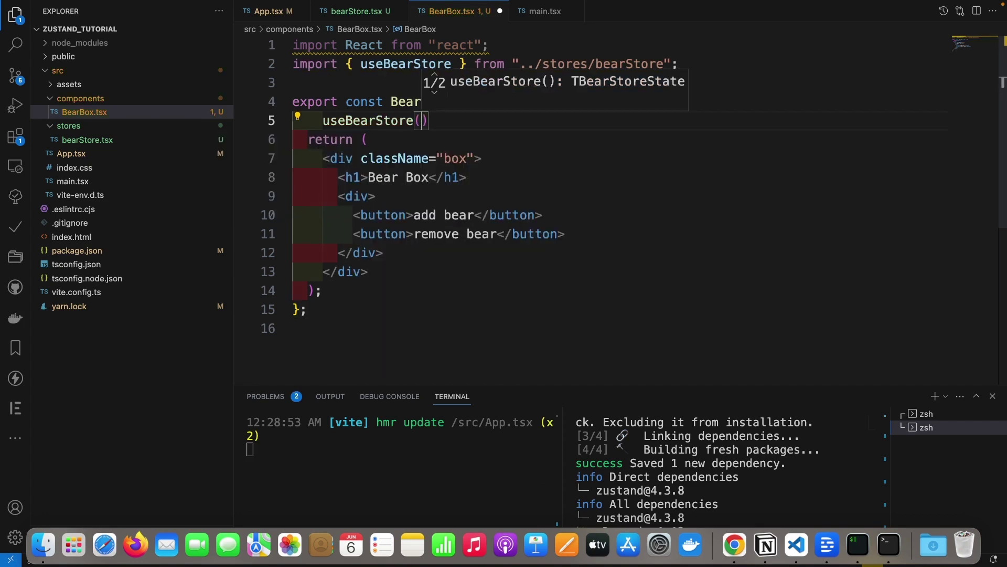
pyautogui.write('state =')
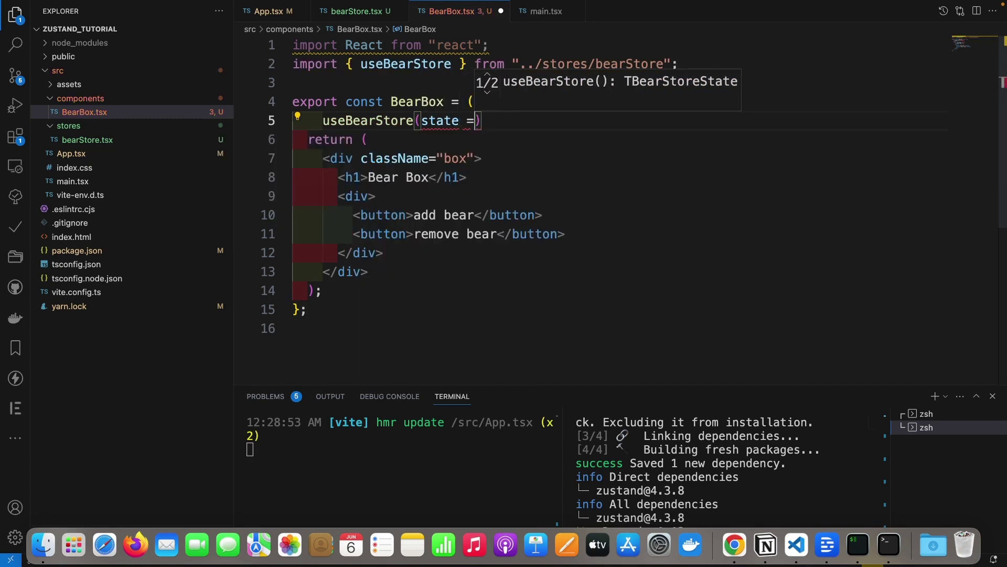
pyautogui.write('> ')
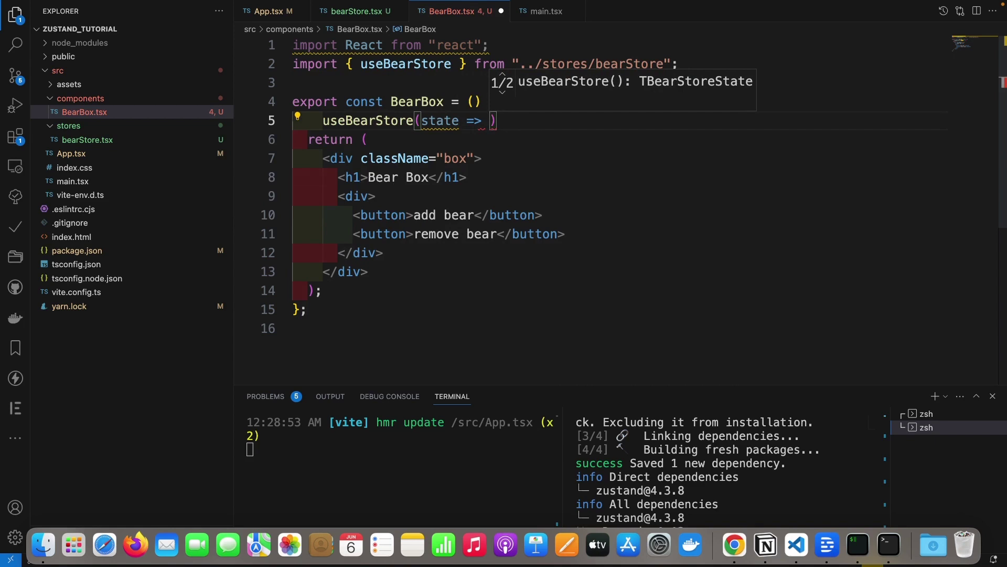
pyautogui.write('sat')
pyautogui.press('BackSpace')
pyautogui.press('BackSpace')
pyautogui.write('tate')
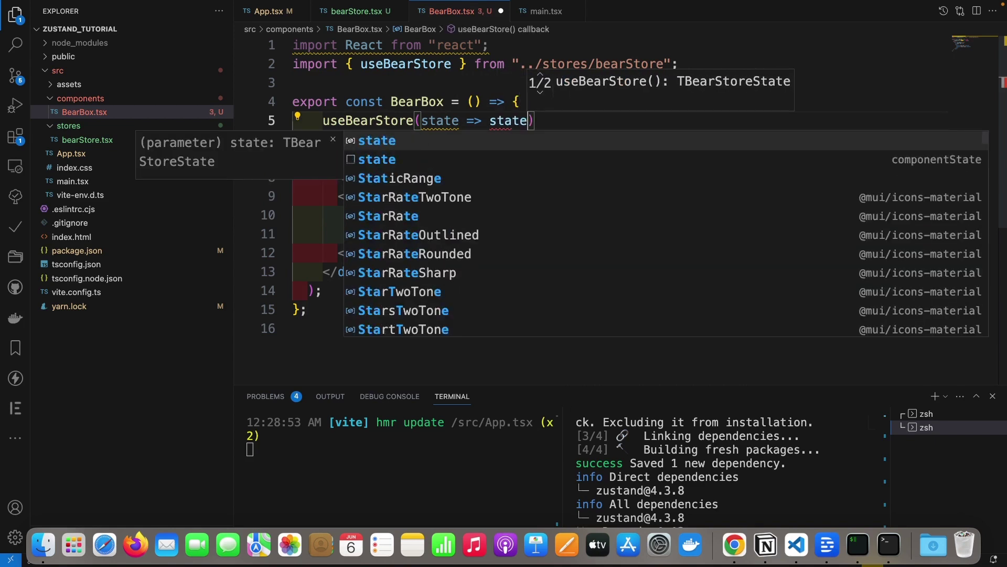
pyautogui.write('.')
pyautogui.press('Return')
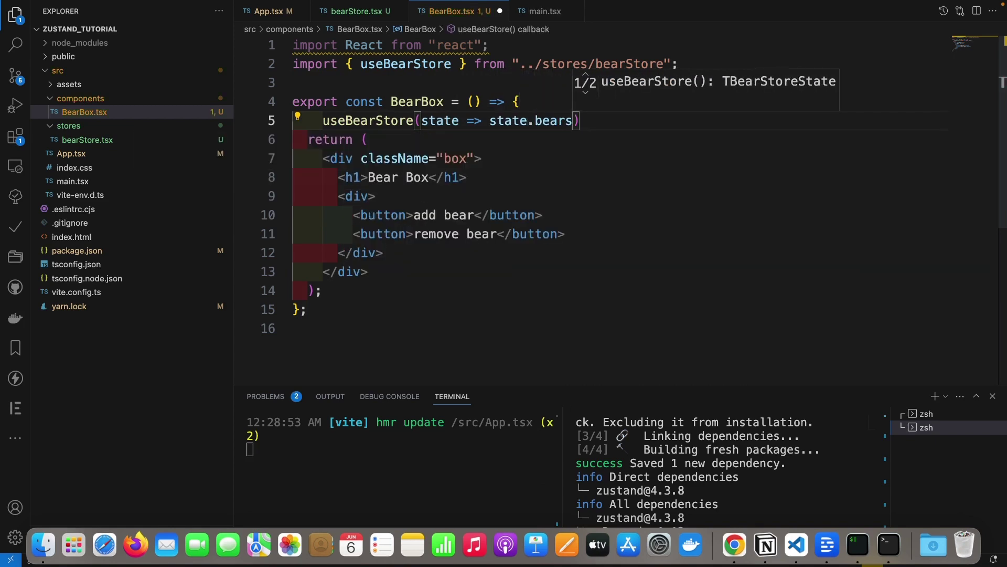
pyautogui.click(322, 121)
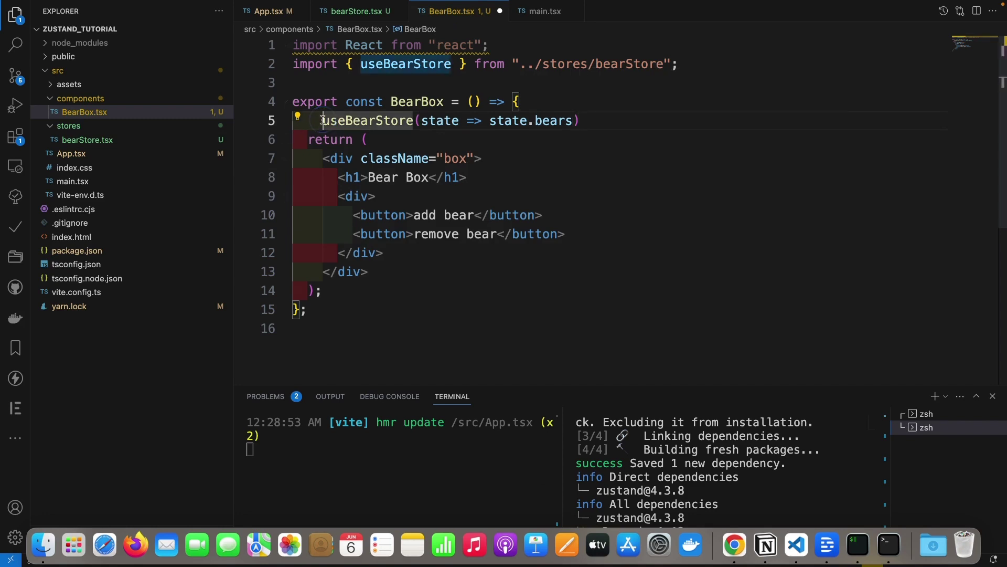
pyautogui.write('const bears ')
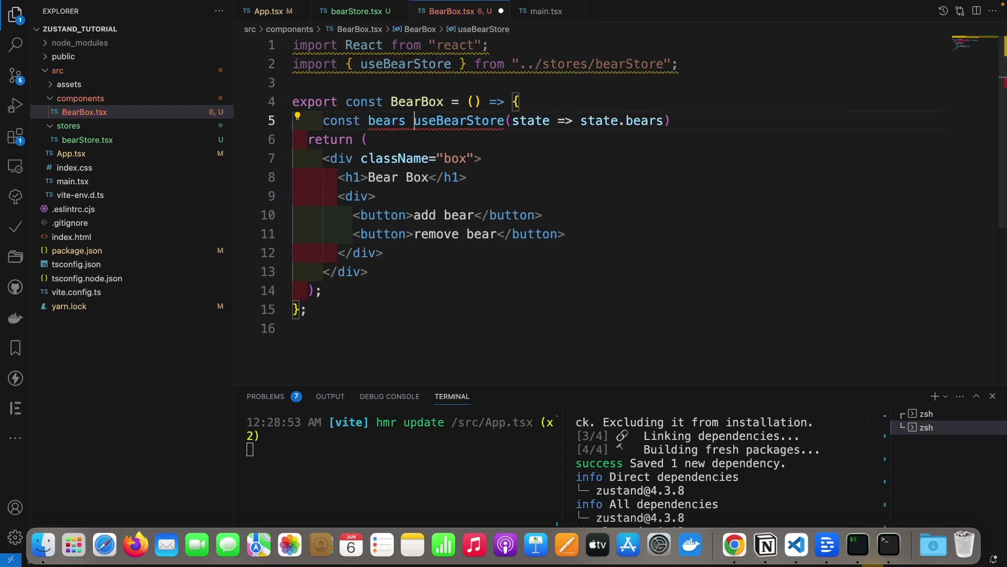
pyautogui.write('=')
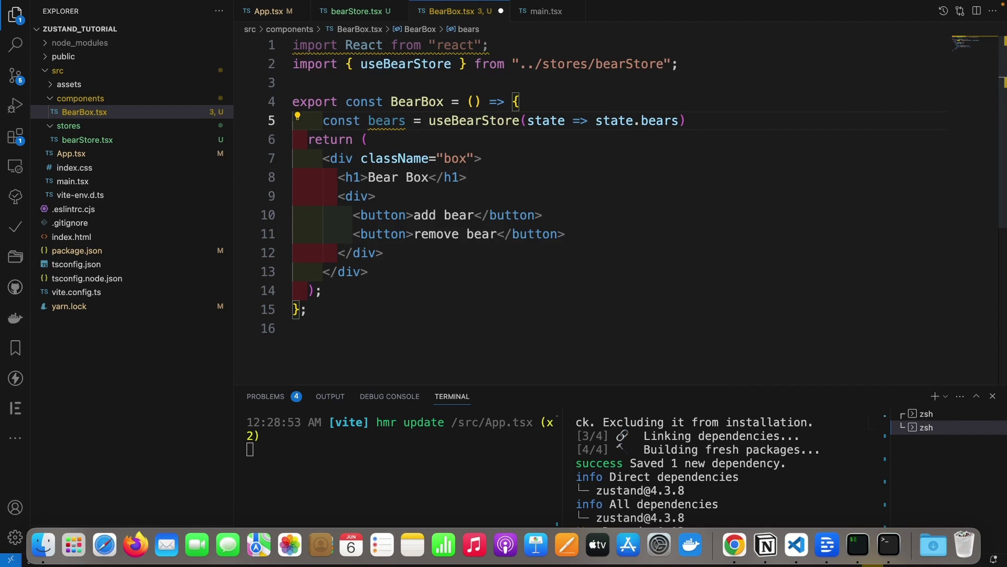
pyautogui.press('super+Return')
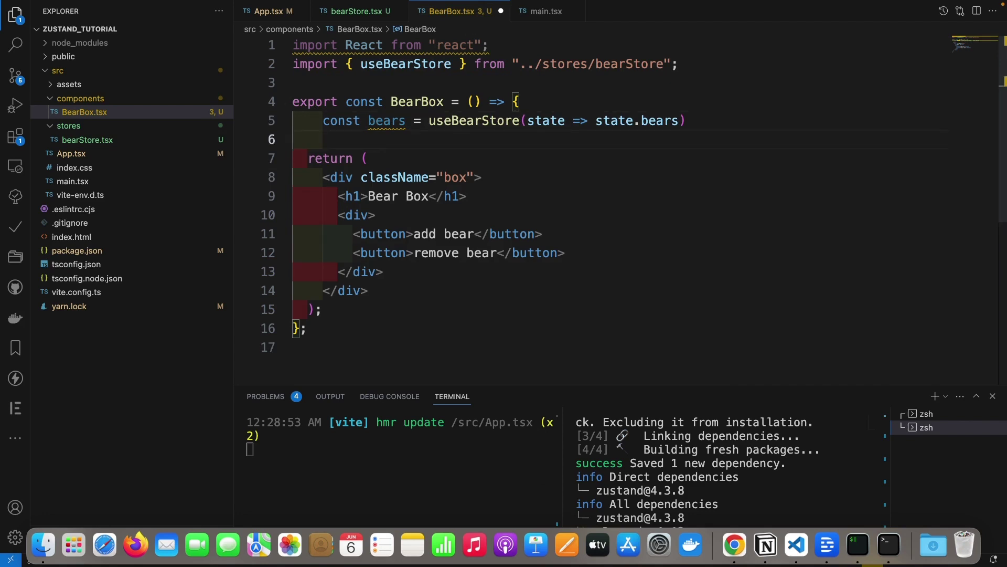
pyautogui.write('const ')
pyautogui.write('inc')
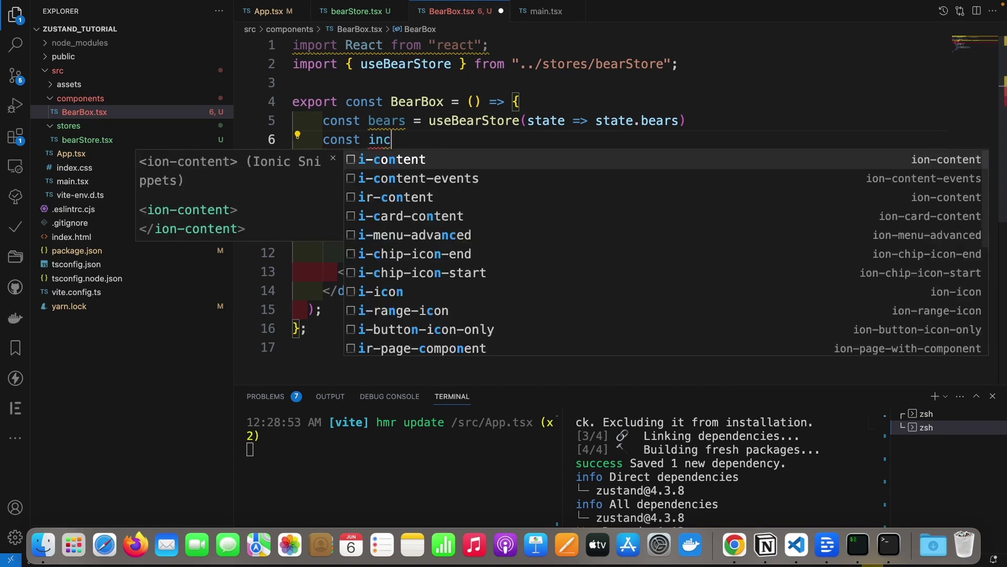
pyautogui.write('reasePopu')
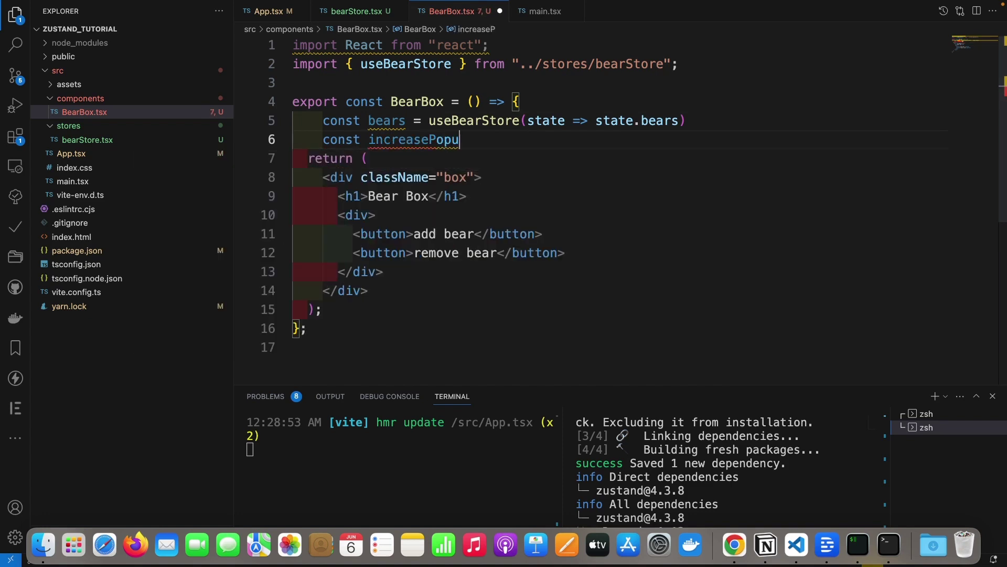
pyautogui.write('lation = u')
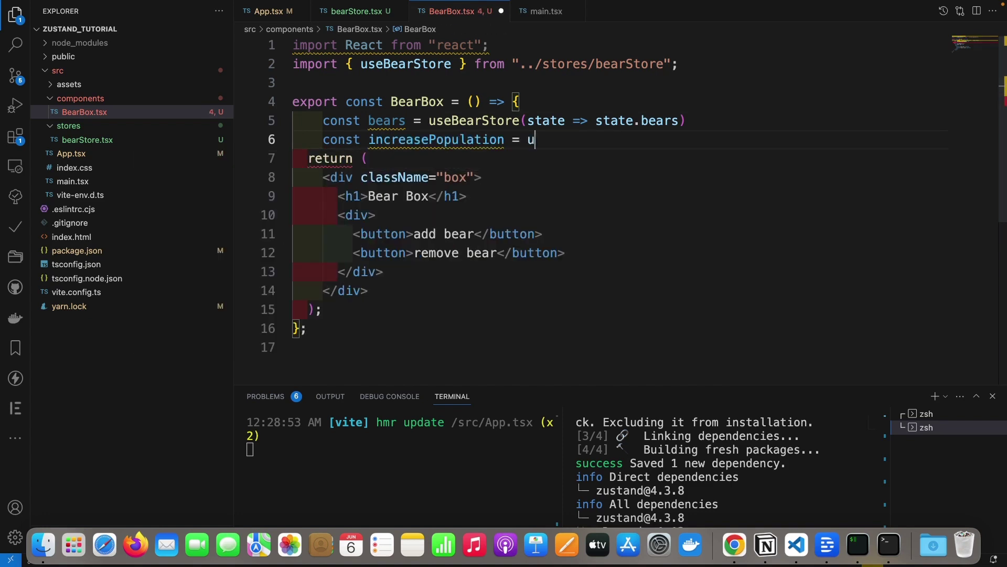
pyautogui.write('se')
# Step: Add const increasePopulation = useBearStore(state => state.increasePopulation) on line 6
pyautogui.press('Return')
pyautogui.write('(stat')
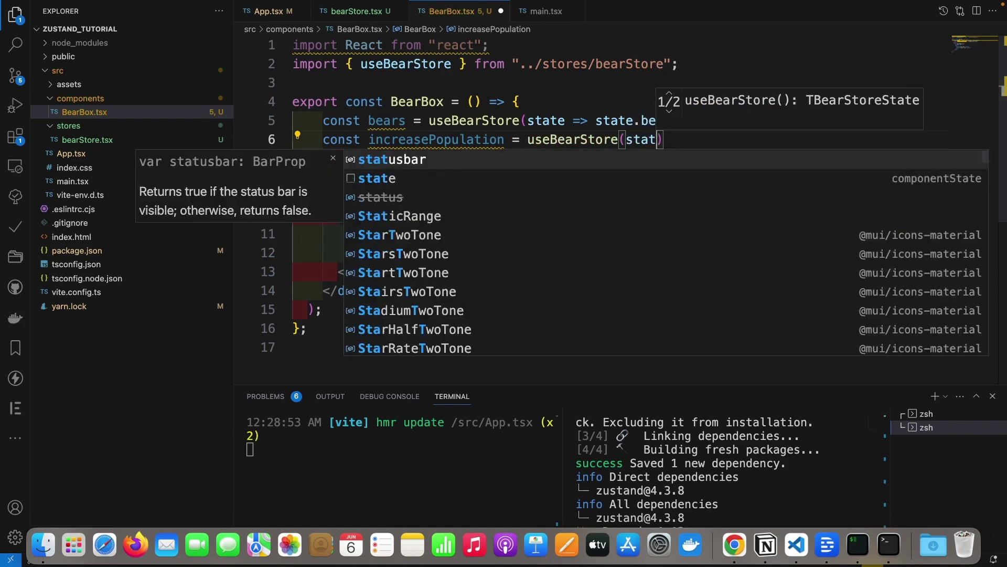
pyautogui.write('e => s')
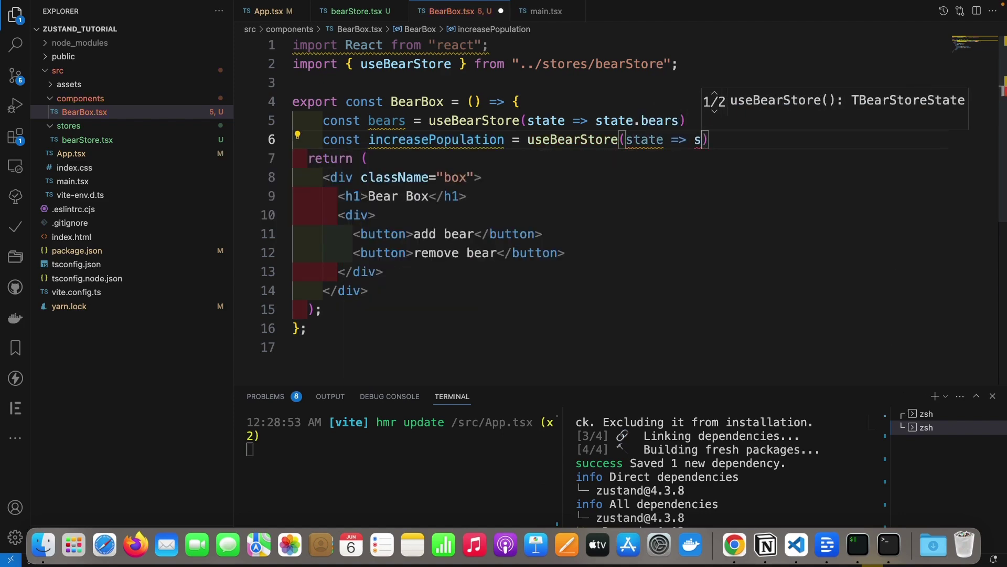
pyautogui.write('tate.')
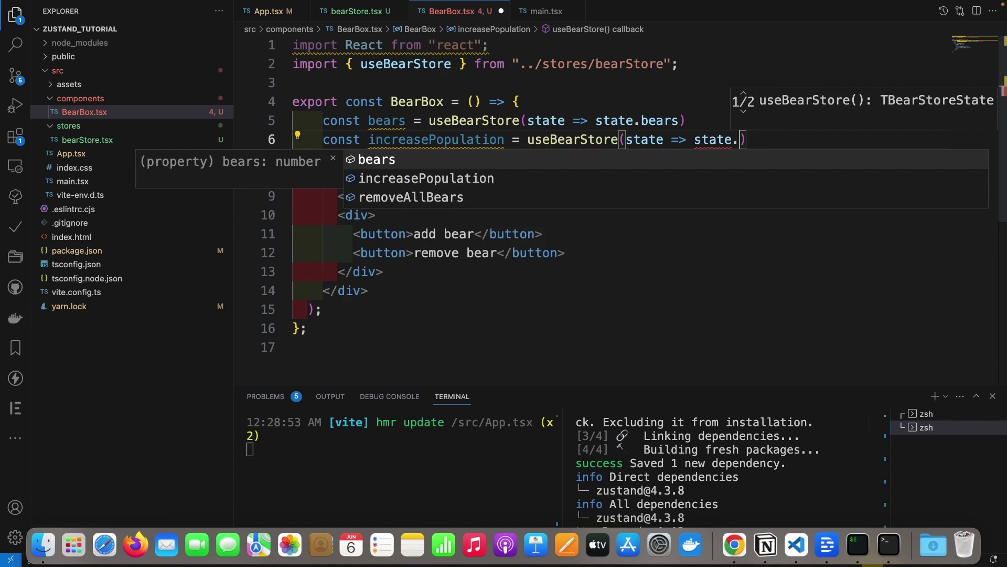
pyautogui.press('Down')
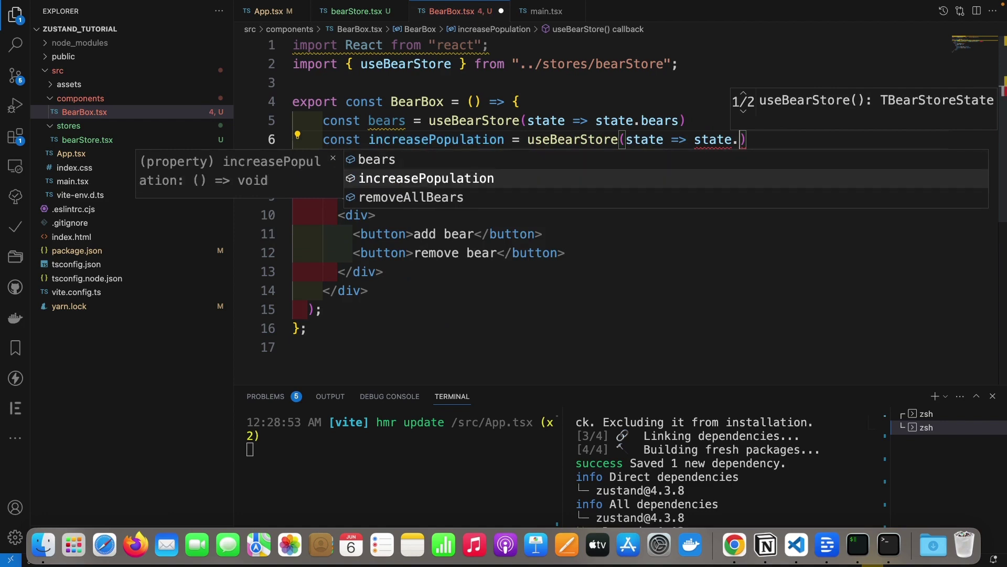
pyautogui.press('Return')
pyautogui.press('End')
pyautogui.press('Return')
pyautogui.write('const ')
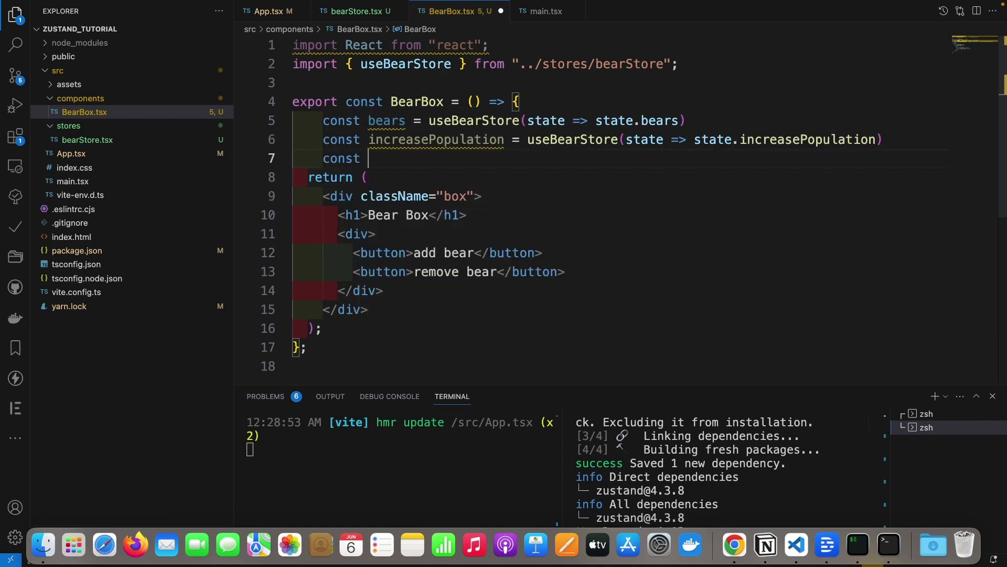
pyautogui.write('re')
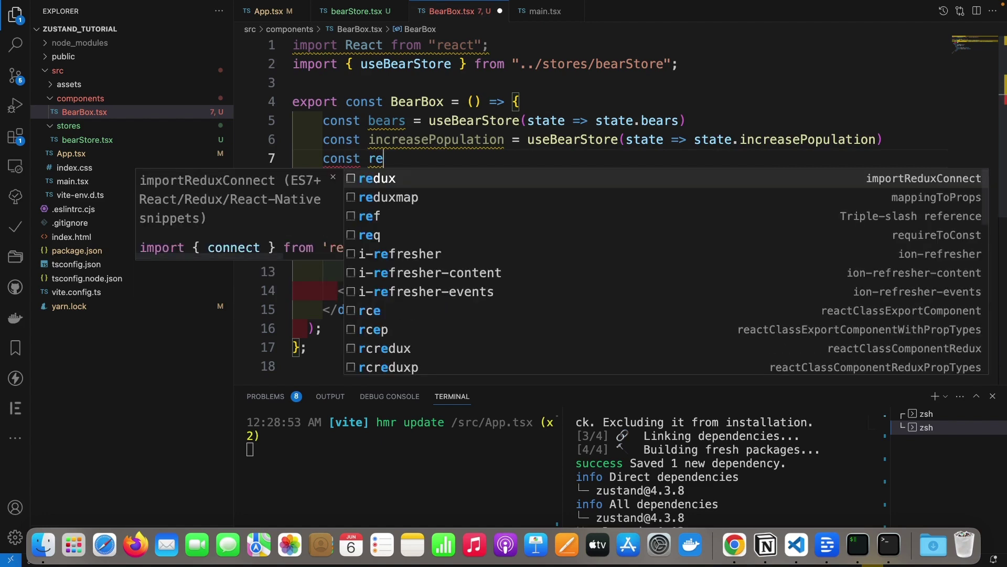
pyautogui.write('moveAl')
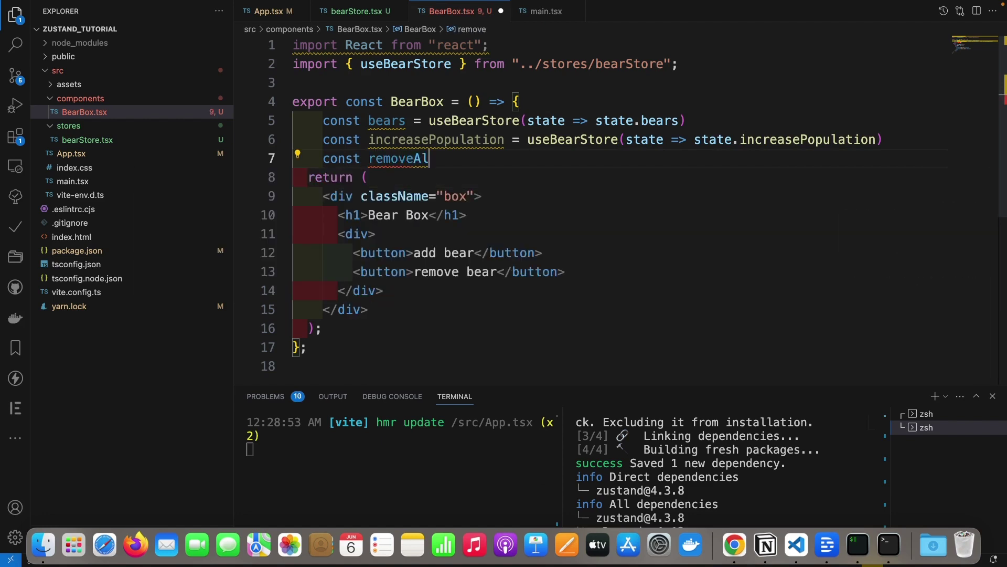
pyautogui.write('lBears = ')
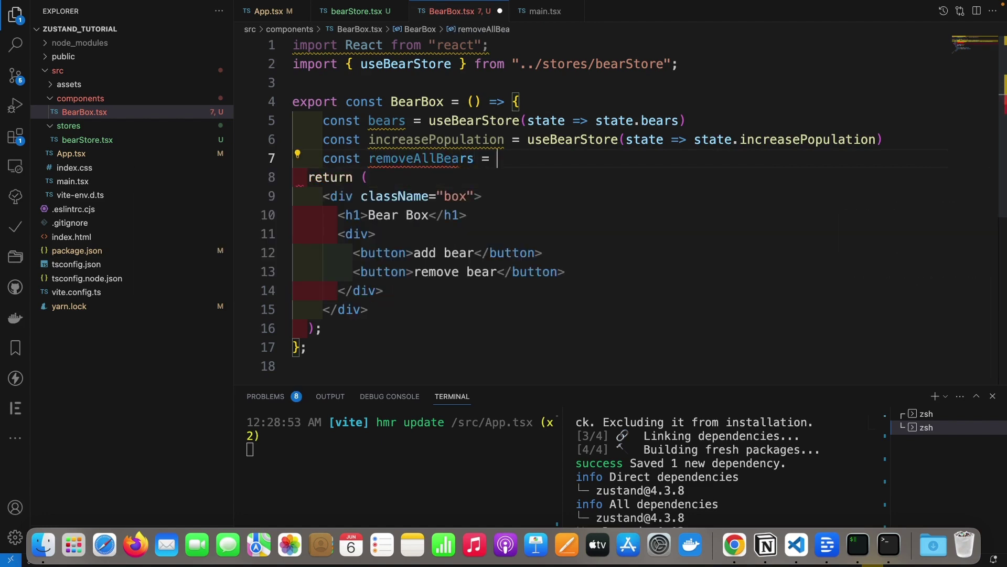
pyautogui.write('useB')
# Step: Add the removeAllBears selector on line 7 and check the state parameter's type
pyautogui.press('Return')
pyautogui.write('(')
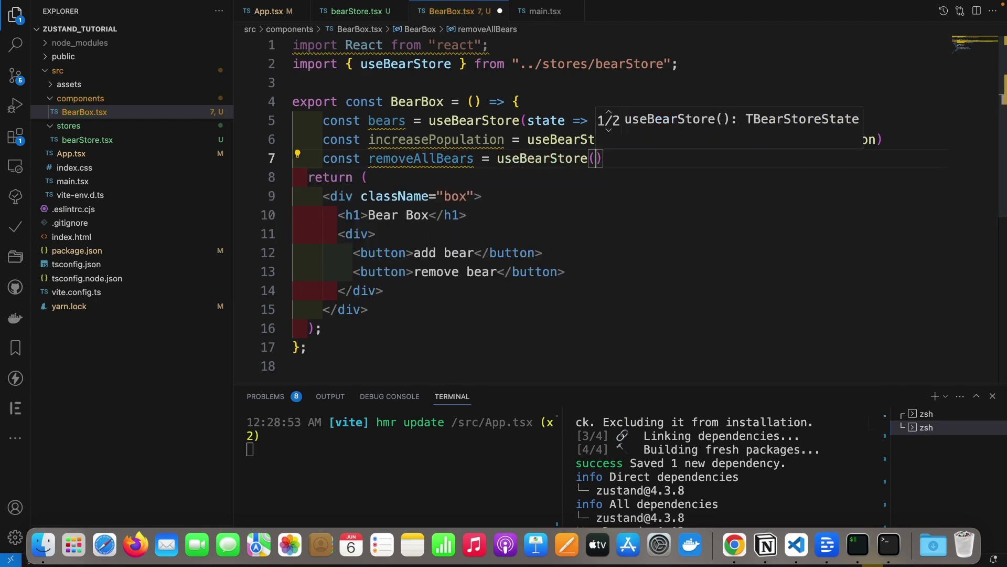
pyautogui.write('state=>')
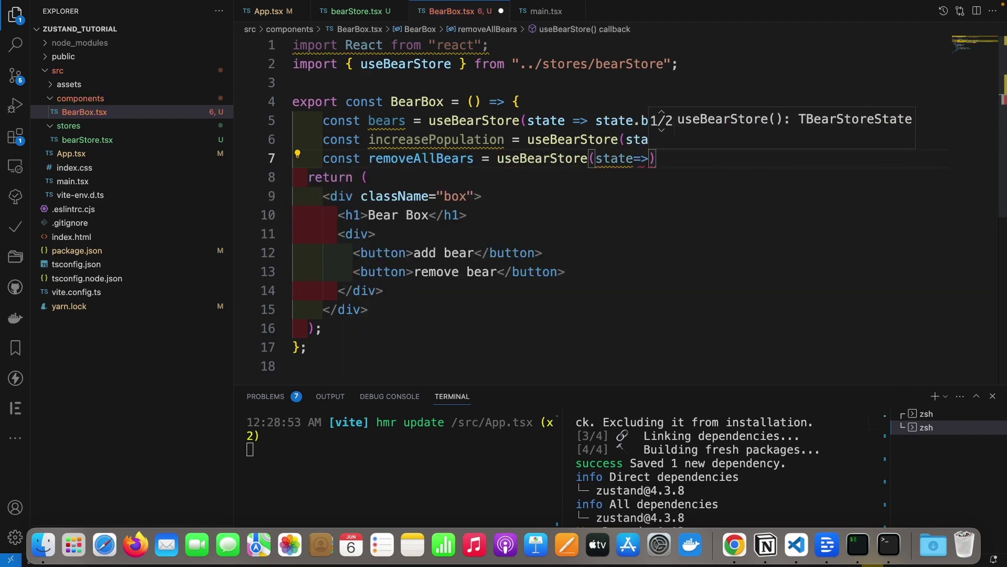
pyautogui.write('state.')
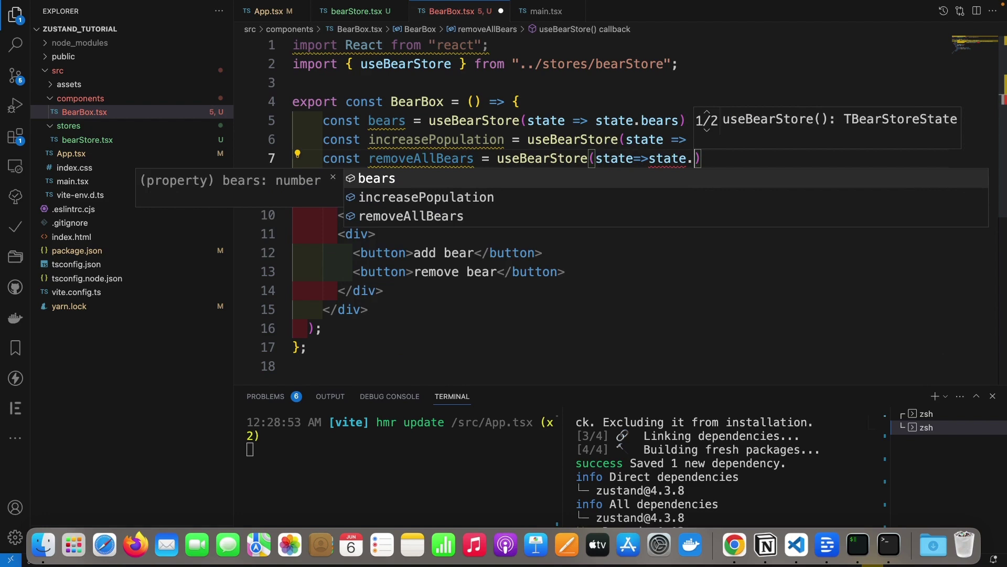
pyautogui.write('re')
pyautogui.press('Return')
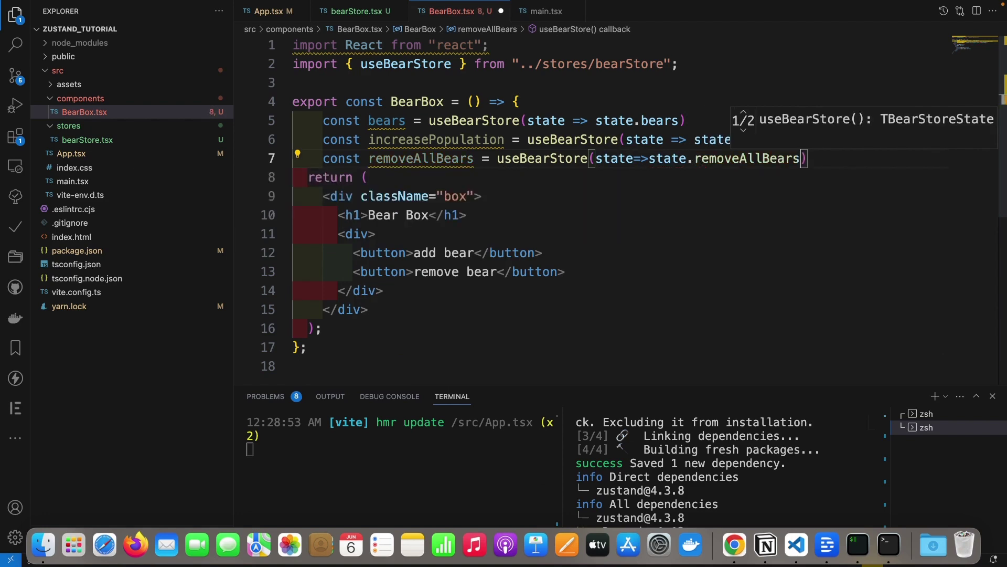
pyautogui.click(489, 119)
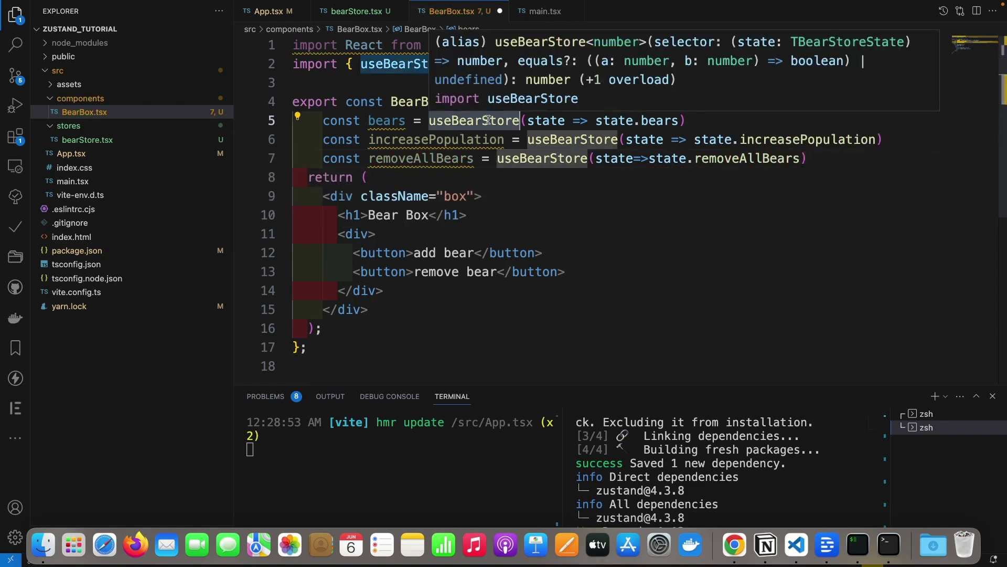
pyautogui.moveTo(545, 121)
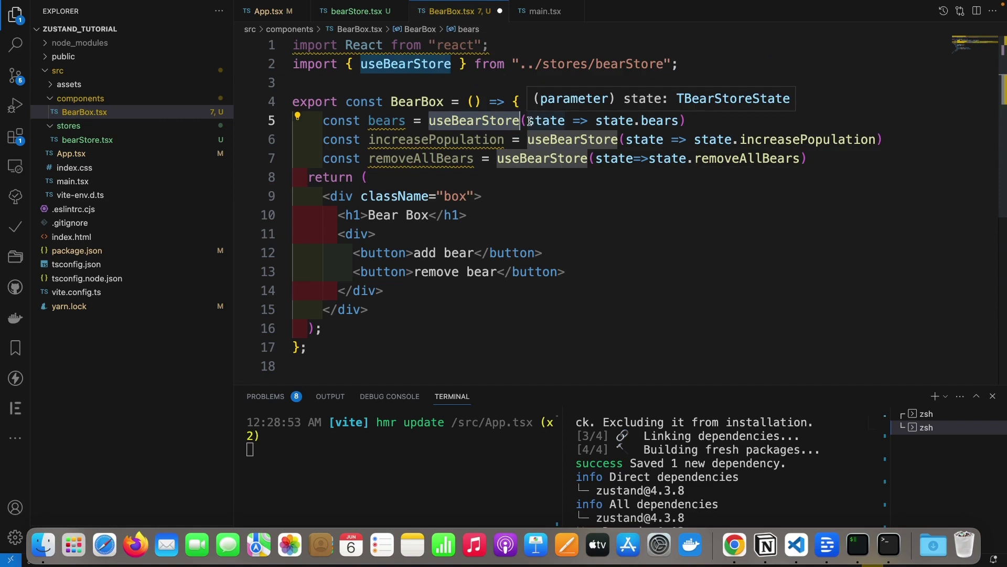
pyautogui.doubleClick(546, 120)
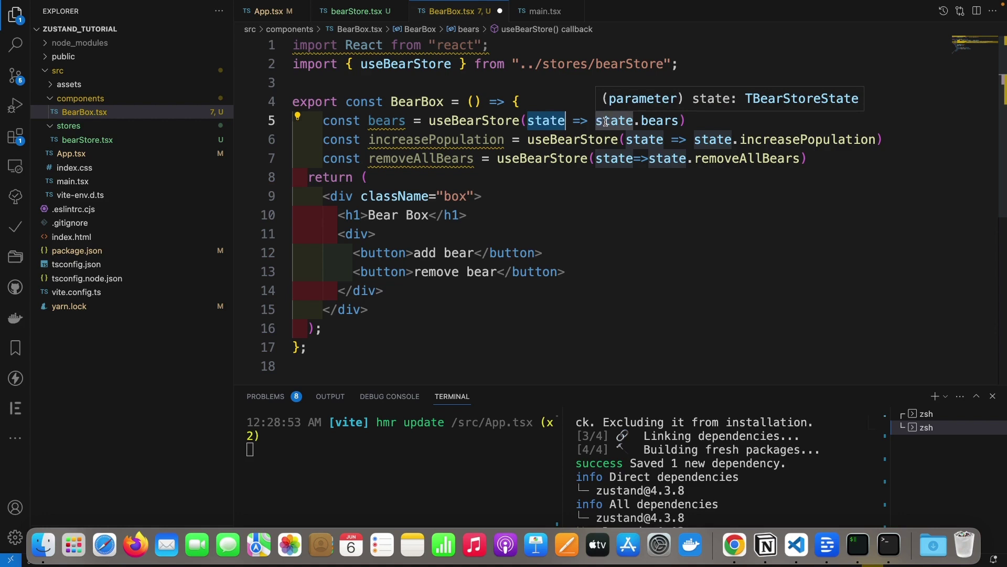
pyautogui.click(688, 120)
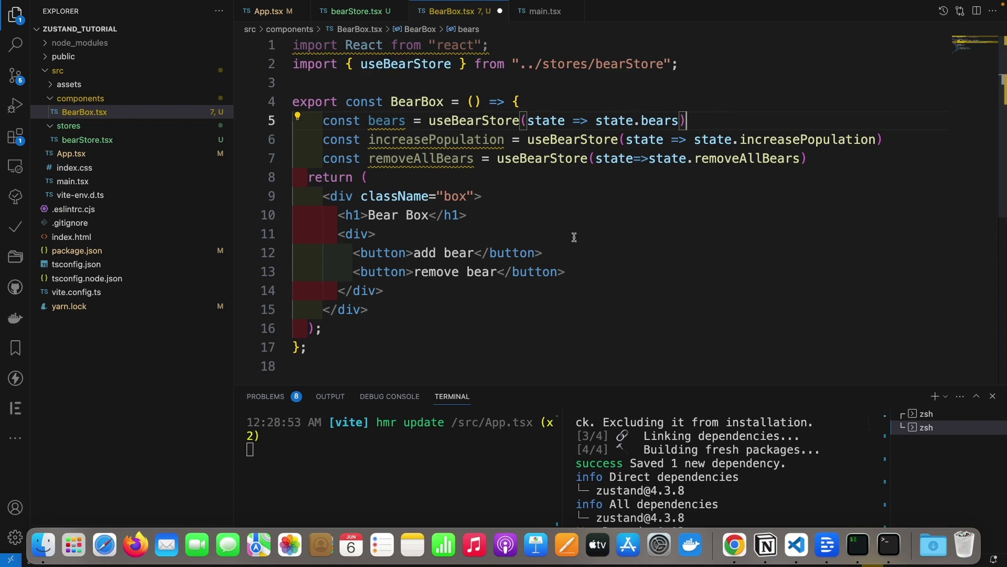
# Step: Add a 'bears: {bears}' paragraph under the Bear Box heading and save BearBox.tsx
pyautogui.click(505, 217)
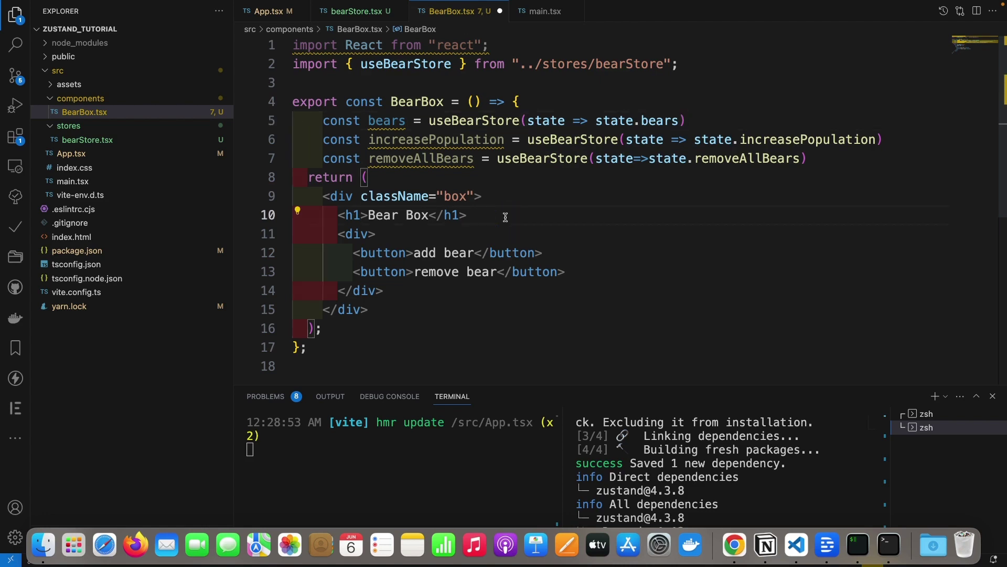
pyautogui.press('Return')
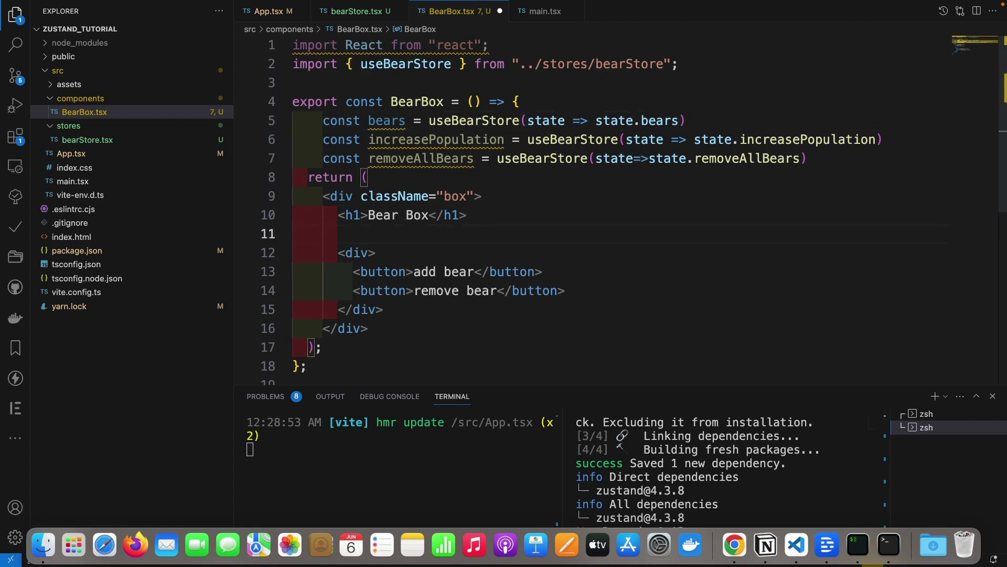
pyautogui.write('p')
pyautogui.press('Tab')
pyautogui.write('bears')
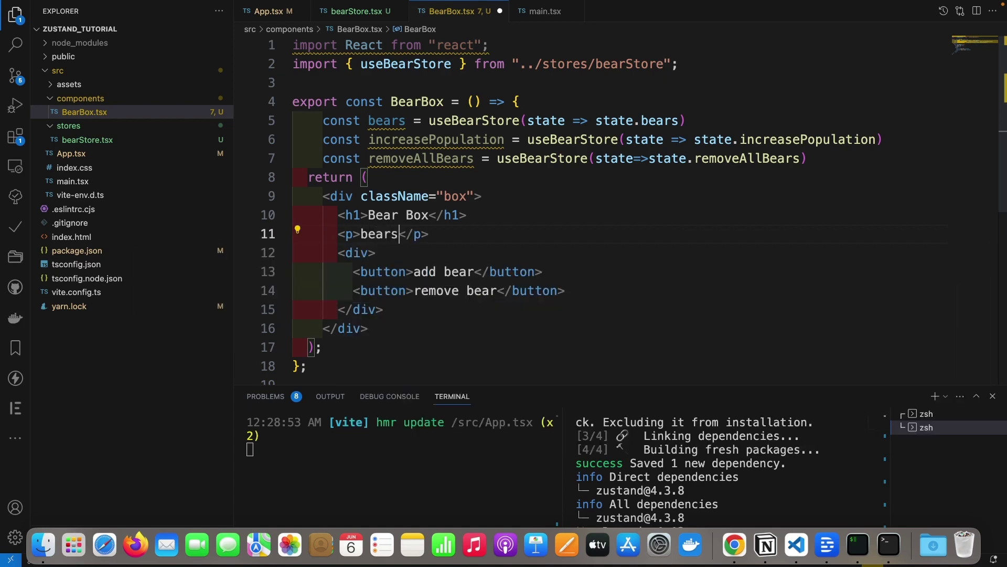
pyautogui.write(': {')
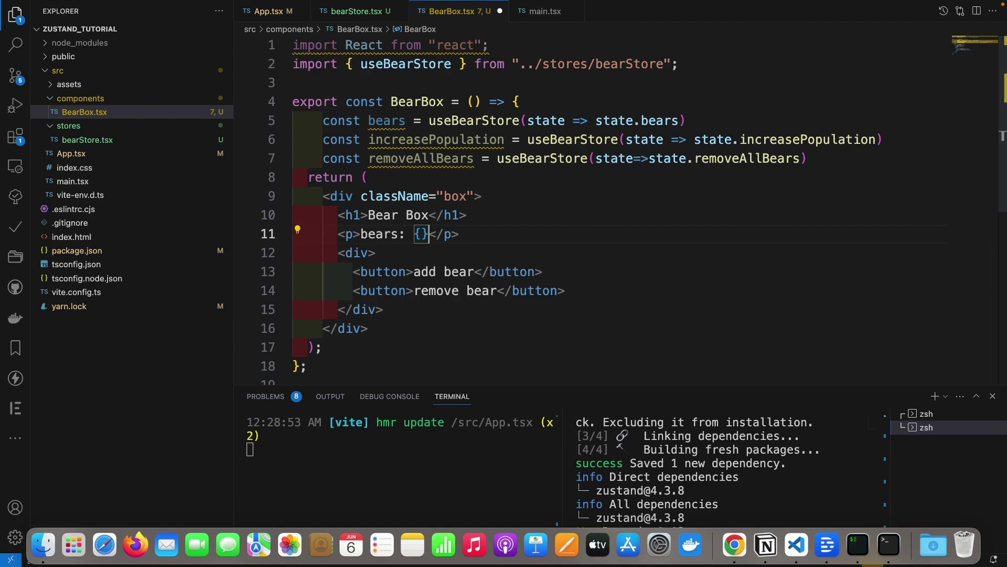
pyautogui.write('bear')
pyautogui.press('Return')
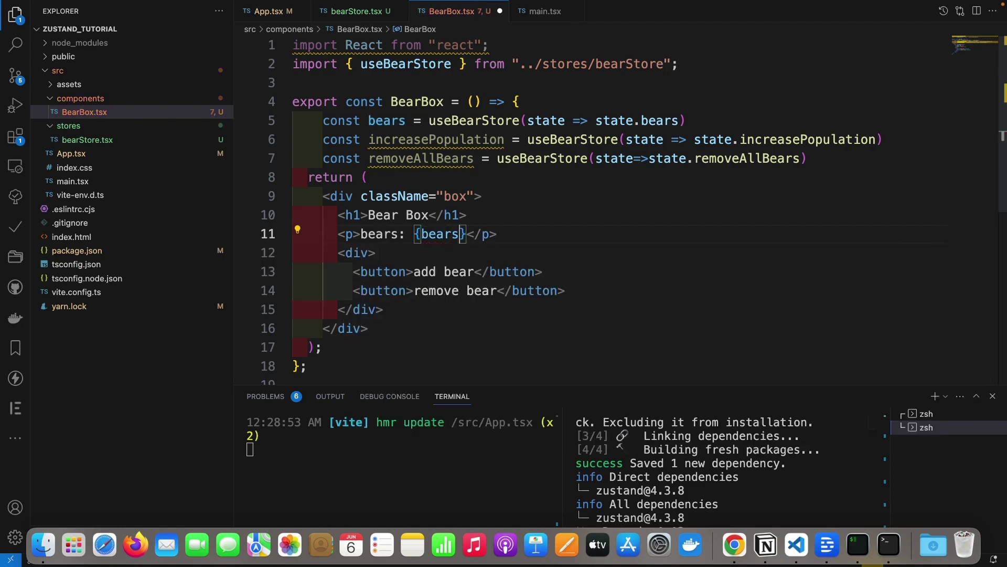
pyautogui.press('super+s')
# Step: Set the add bear button's onClick to increasePopulation
pyautogui.click(412, 272)
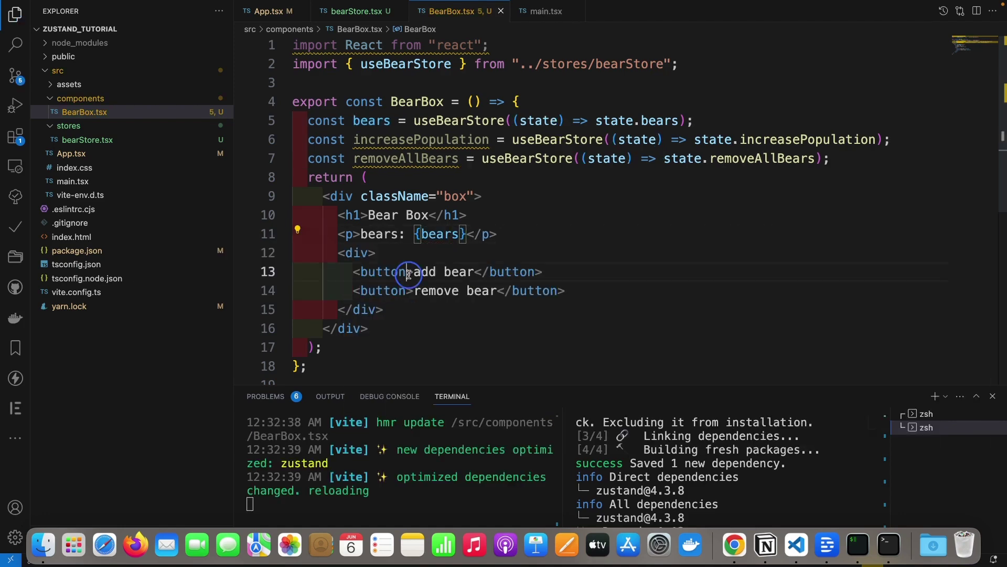
pyautogui.write('onC')
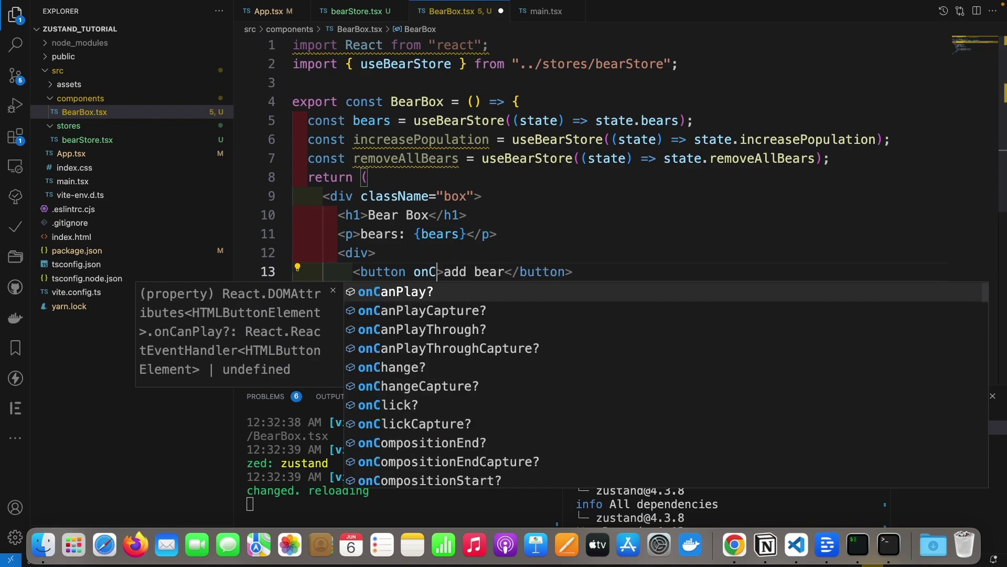
pyautogui.write('li')
pyautogui.press('Return')
pyautogui.write('inc')
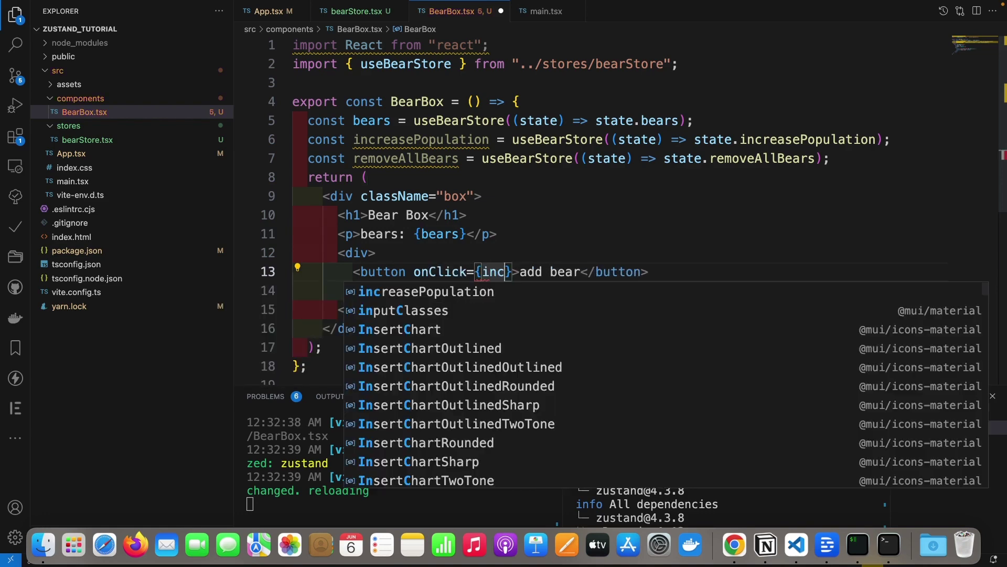
pyautogui.write('rea')
pyautogui.press('Return')
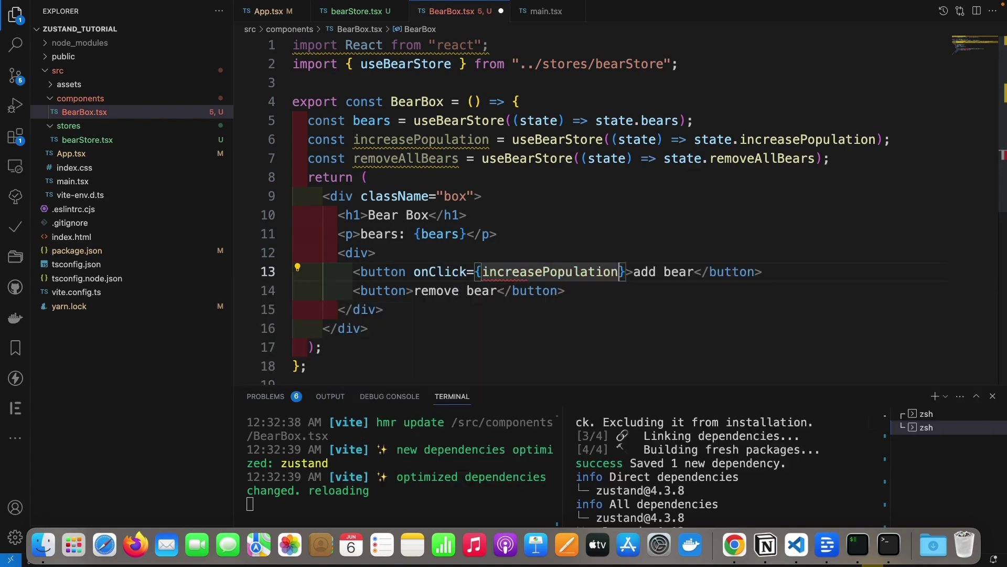
# Step: Set the second button's onClick to removeAllBears, relabel it 'remove all bears', and check Chrome
pyautogui.click(407, 291)
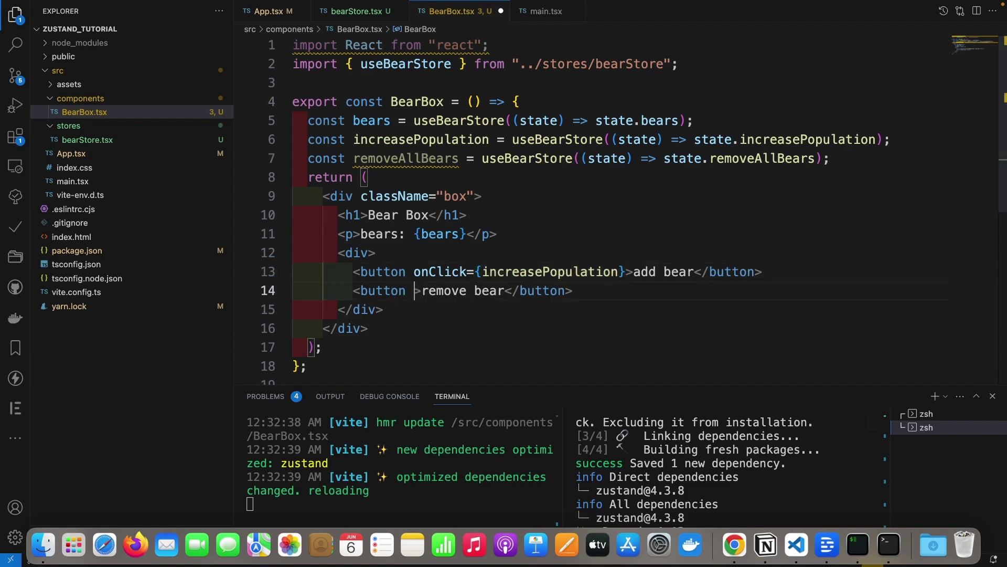
pyautogui.write('on')
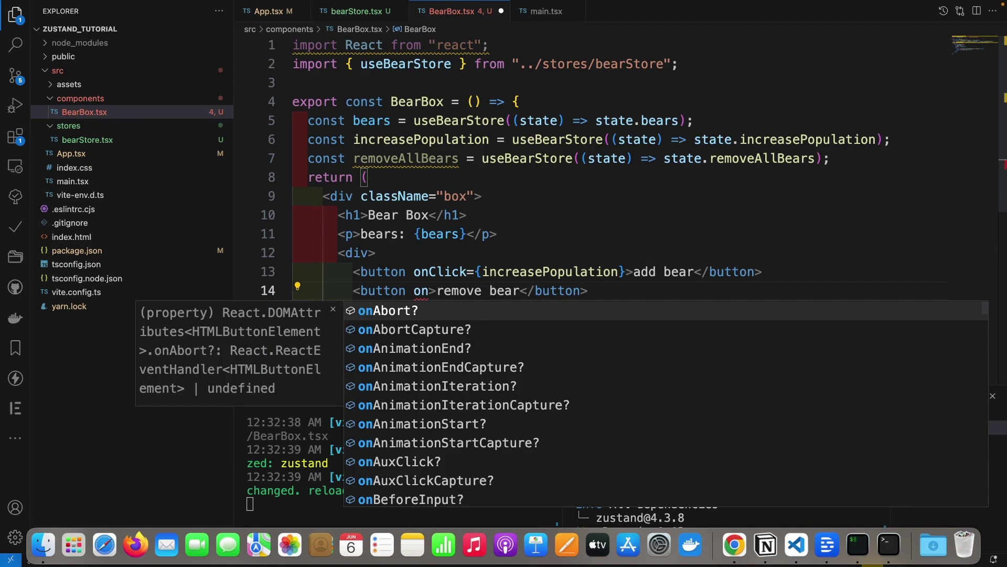
pyautogui.write('Cl')
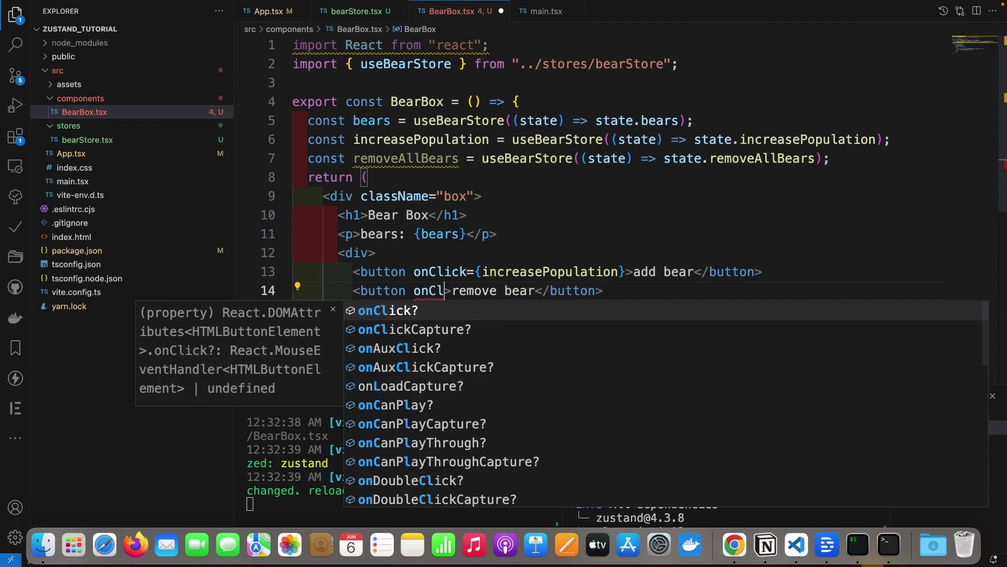
pyautogui.press('Return')
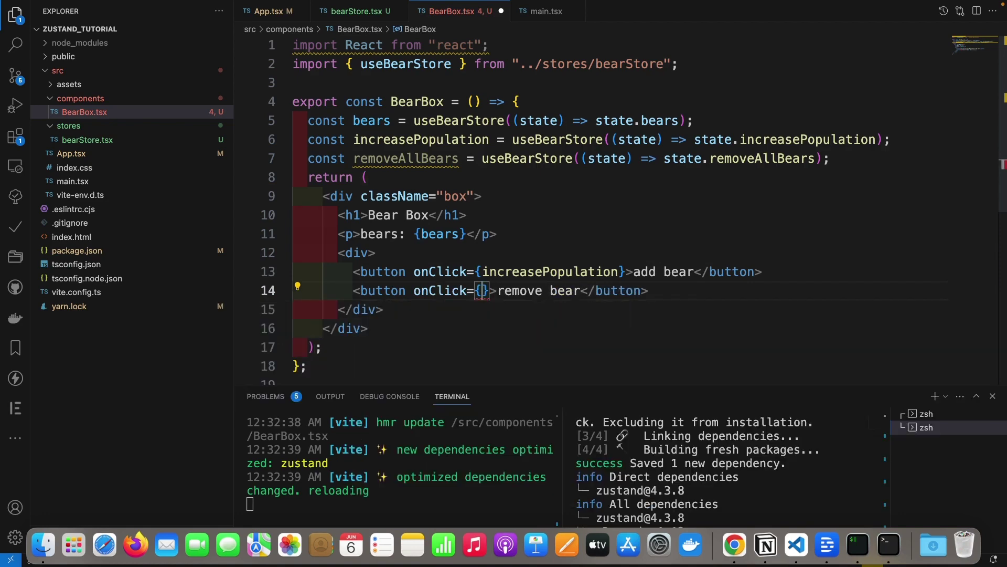
pyautogui.write('remove')
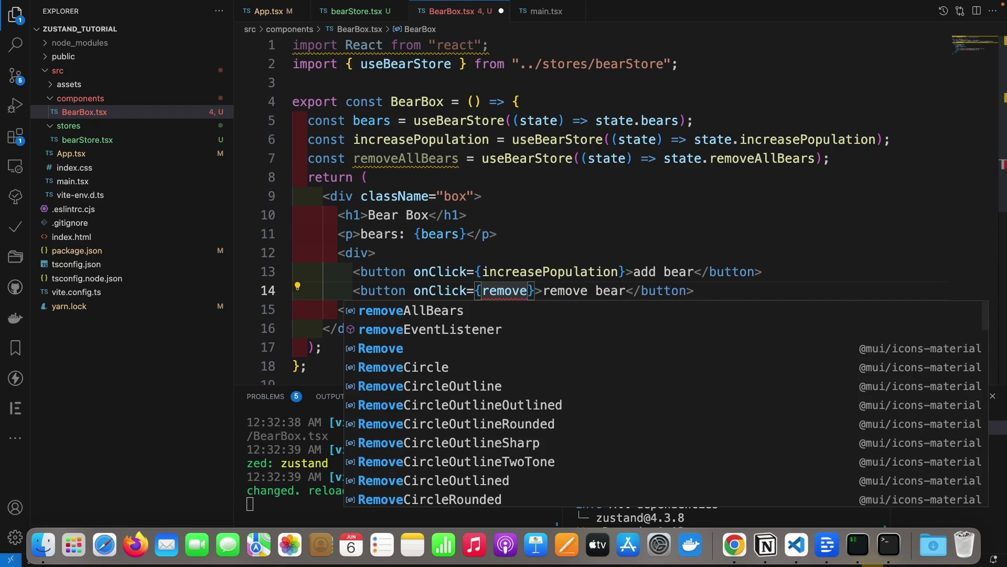
pyautogui.press('Return')
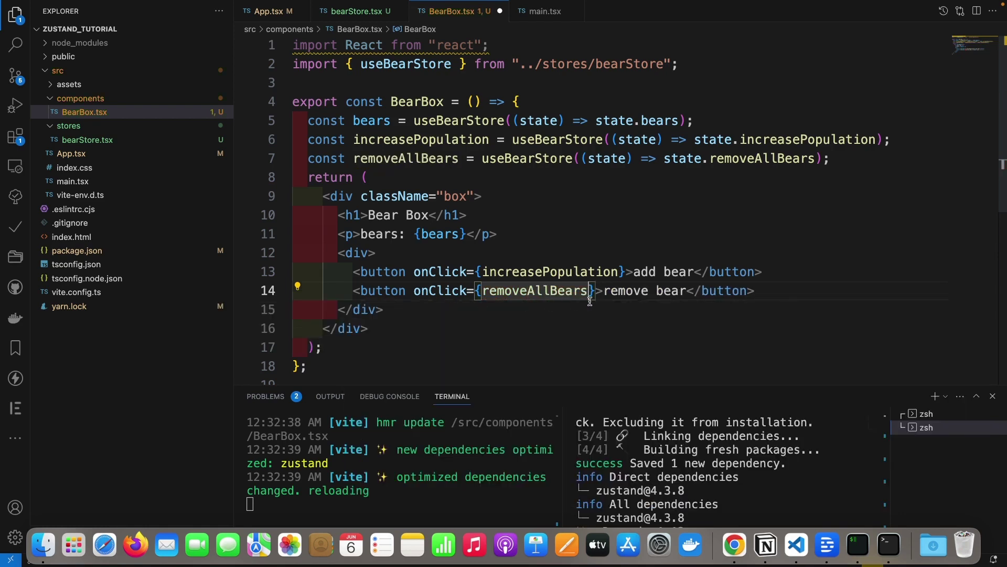
pyautogui.click(652, 289)
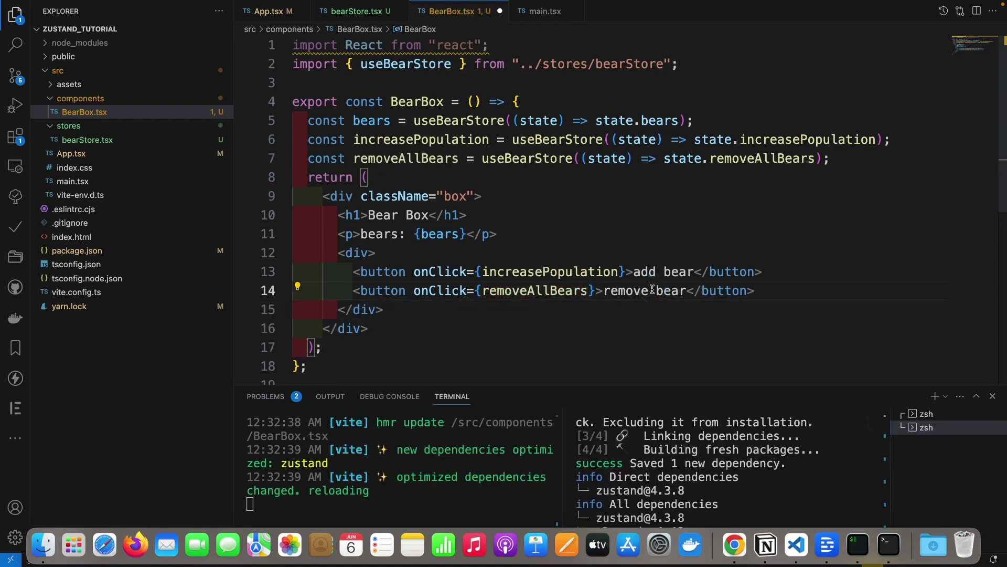
pyautogui.write('all')
pyautogui.press('Right')
pyautogui.press('Right')
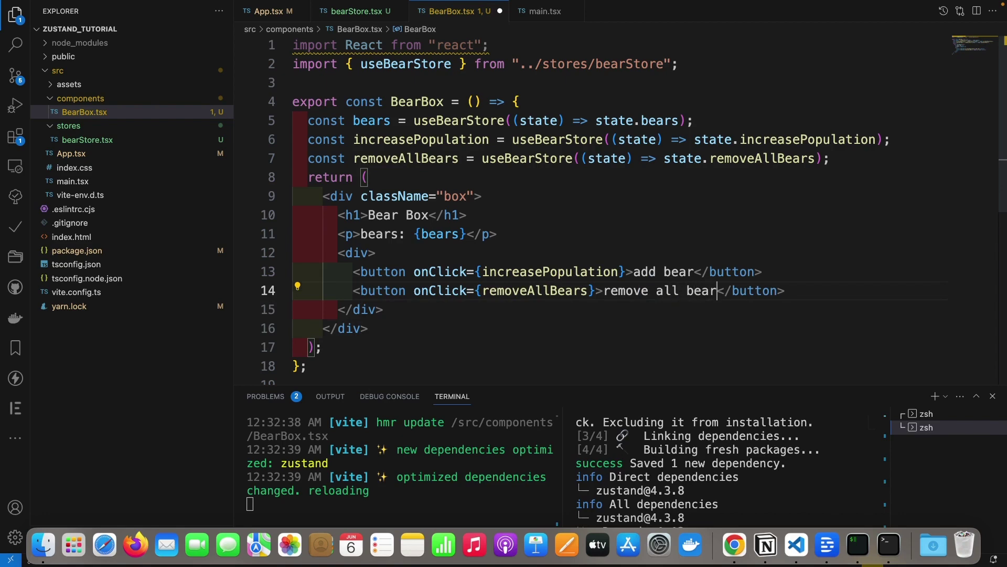
pyautogui.write('s')
pyautogui.press('super+Tab')
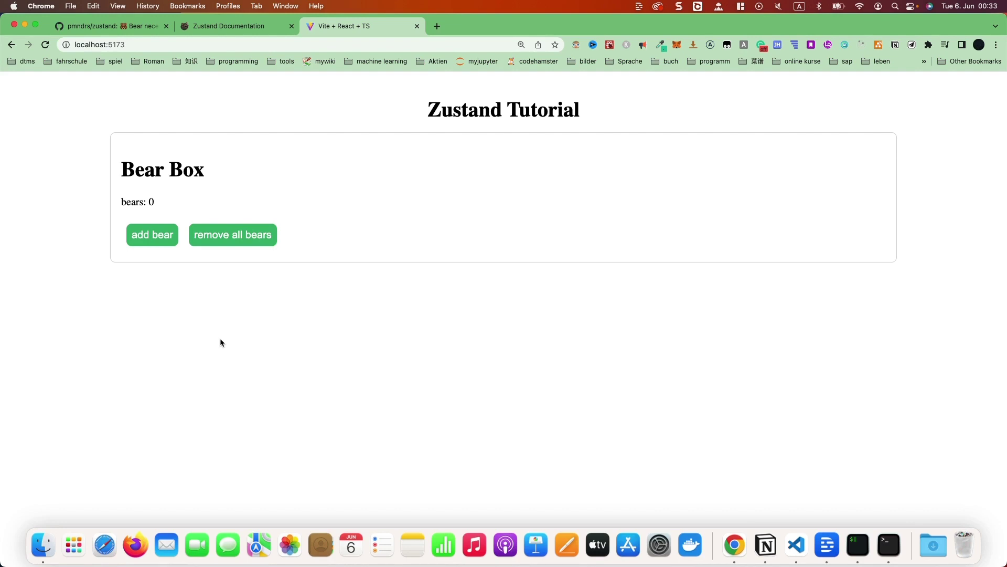
pyautogui.hotkey('ctrl', 'Left')
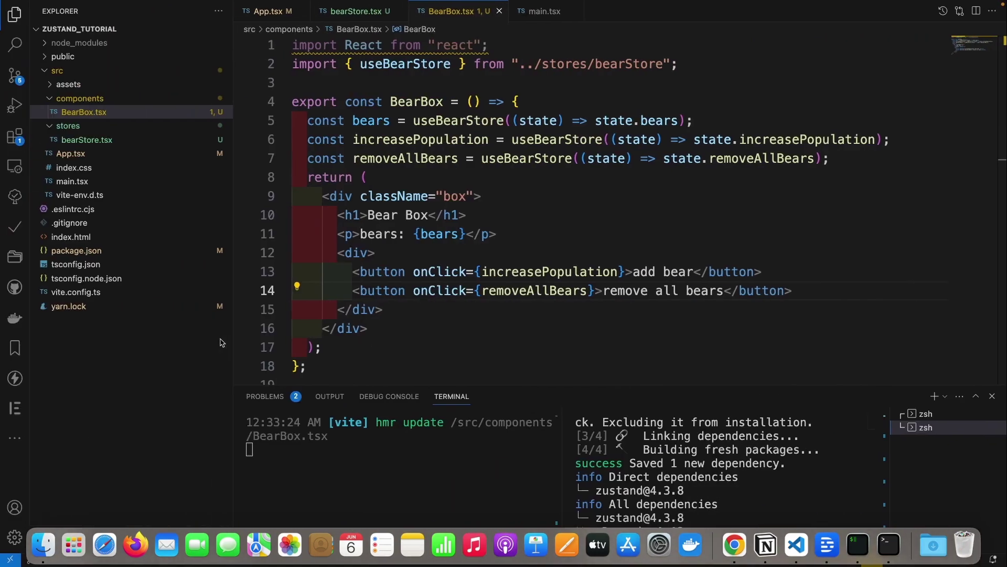
pyautogui.click(545, 306)
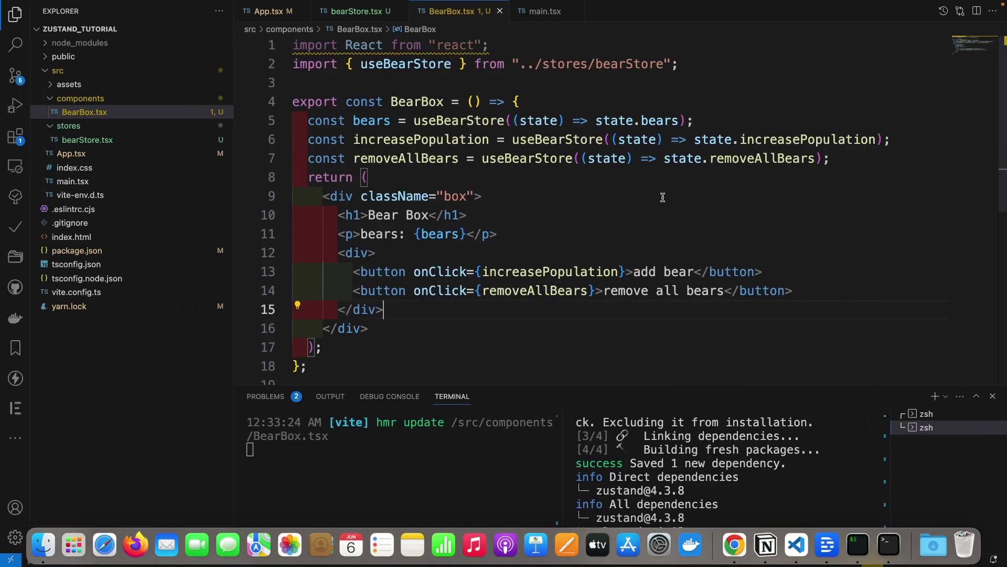
pyautogui.click(833, 158)
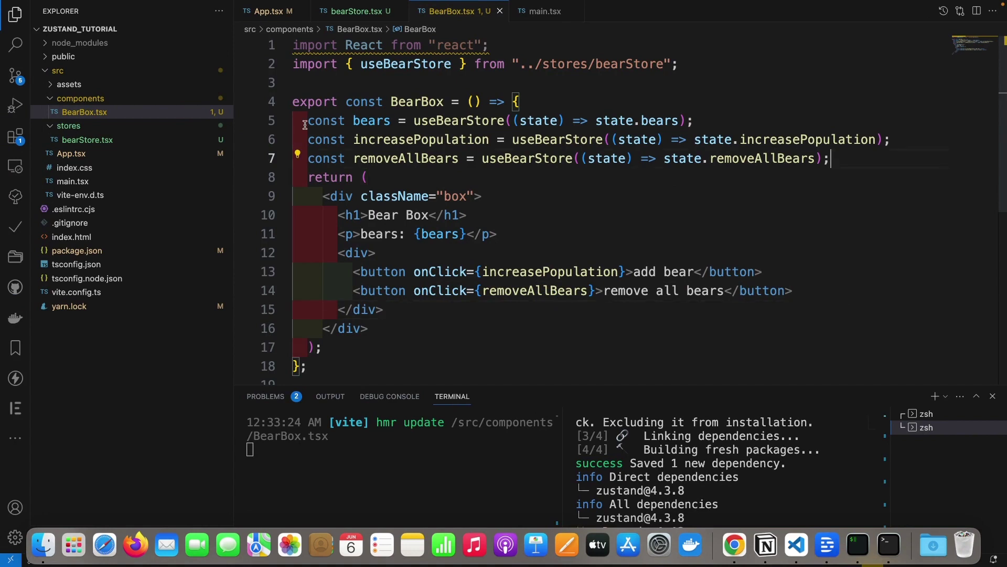
pyautogui.moveTo(308, 121)
pyautogui.mouseDown()
pyautogui.moveTo(655, 111)
pyautogui.moveTo(693, 120)
pyautogui.mouseUp()
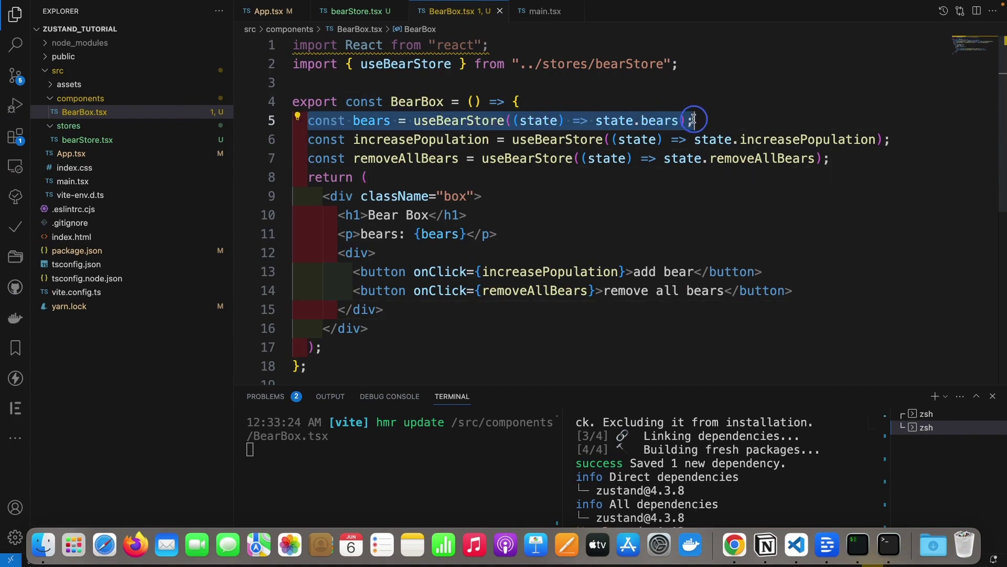
pyautogui.click(507, 121)
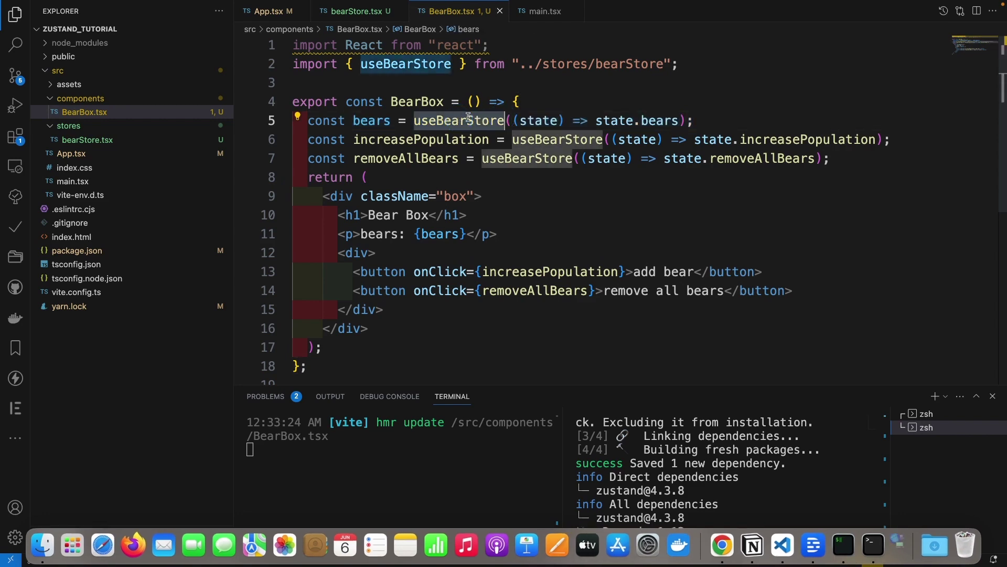
pyautogui.click(543, 120)
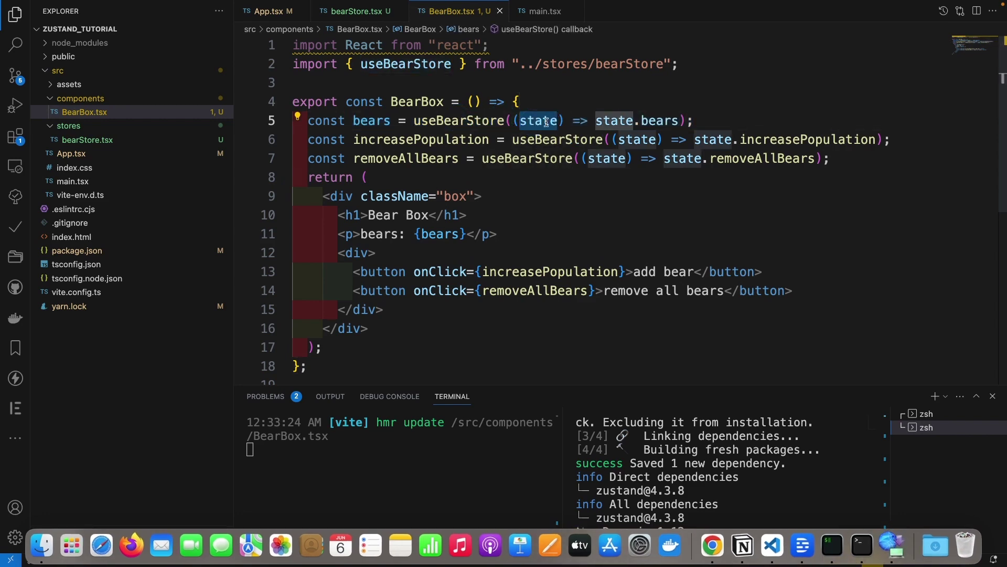
pyautogui.click(538, 120)
pyautogui.click(612, 121)
pyautogui.moveTo(659, 120)
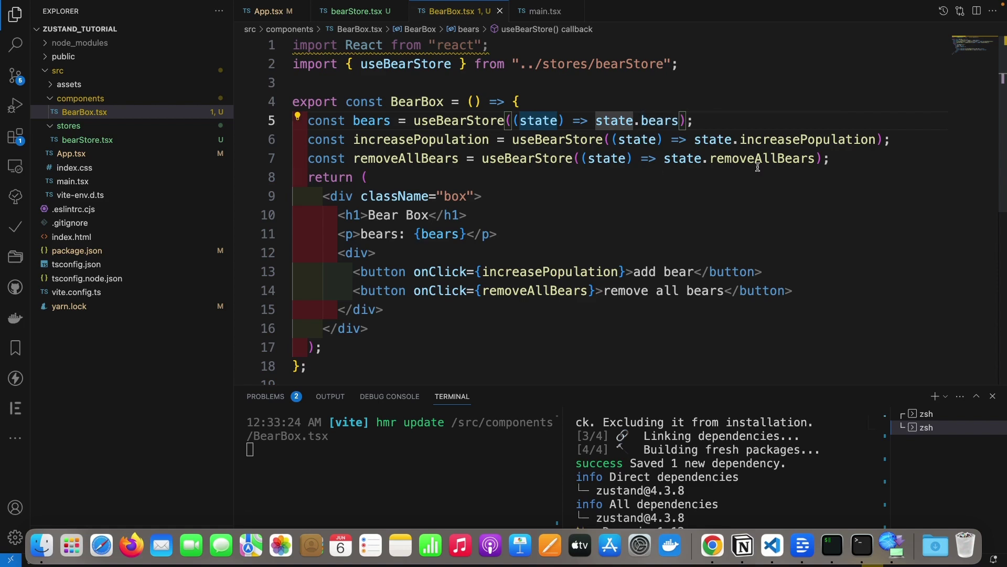
pyautogui.click(846, 159)
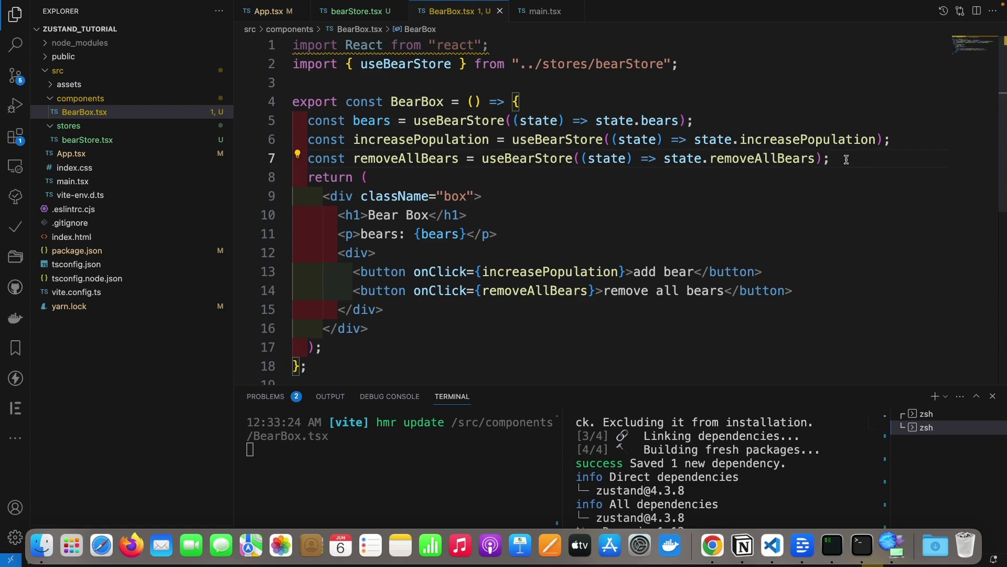
pyautogui.click(836, 159)
pyautogui.moveTo(836, 159); pyautogui.dragTo(289, 124)
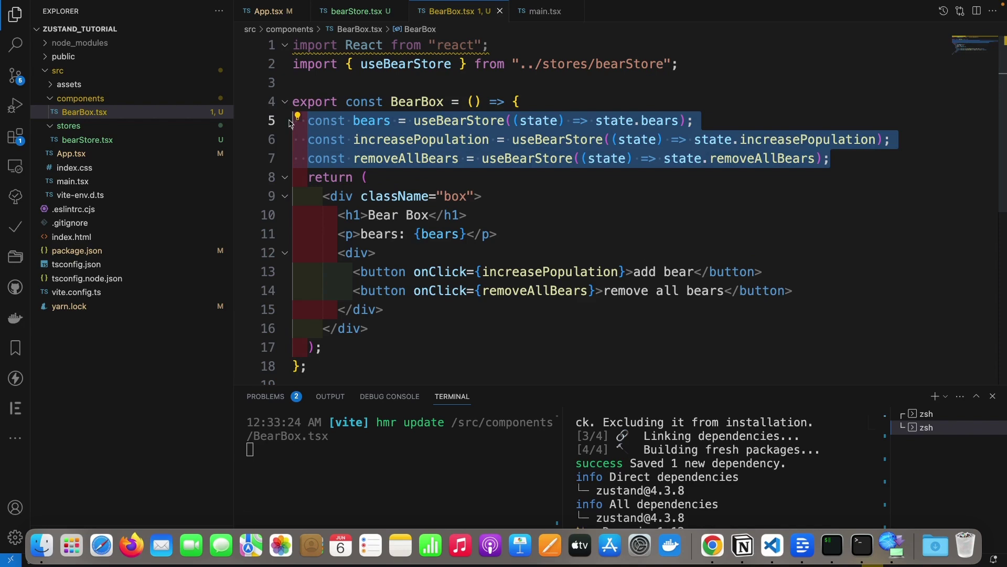
# Step: Comment out selector lines 5–7 and add const { bears, increasePopulation, removeAllBears } = useBearStore(), then save
pyautogui.press('super+slash')
pyautogui.press('Return')
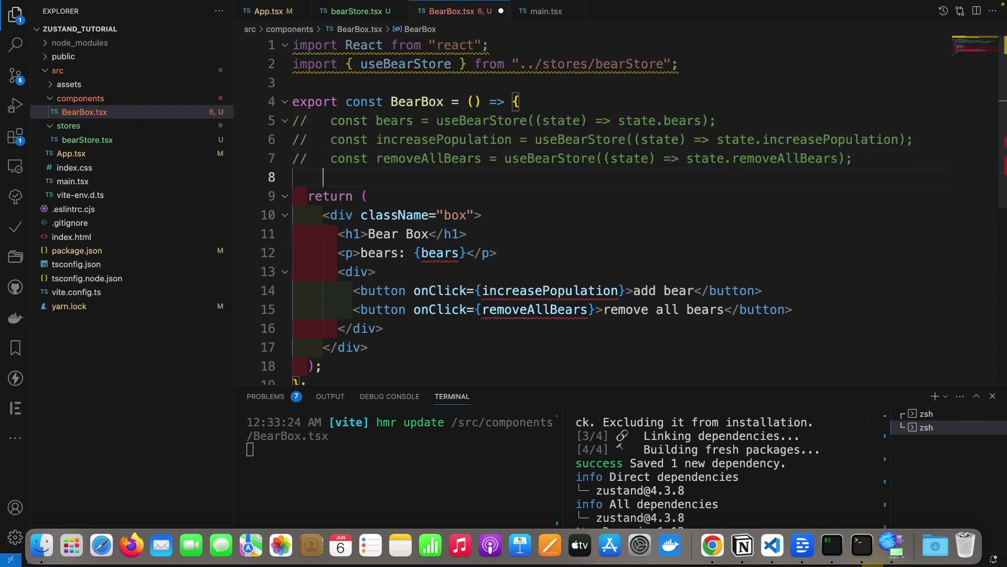
pyautogui.write('ons')
pyautogui.press('BackSpace')
pyautogui.press('BackSpace')
pyautogui.press('BackSpace')
pyautogui.write('con')
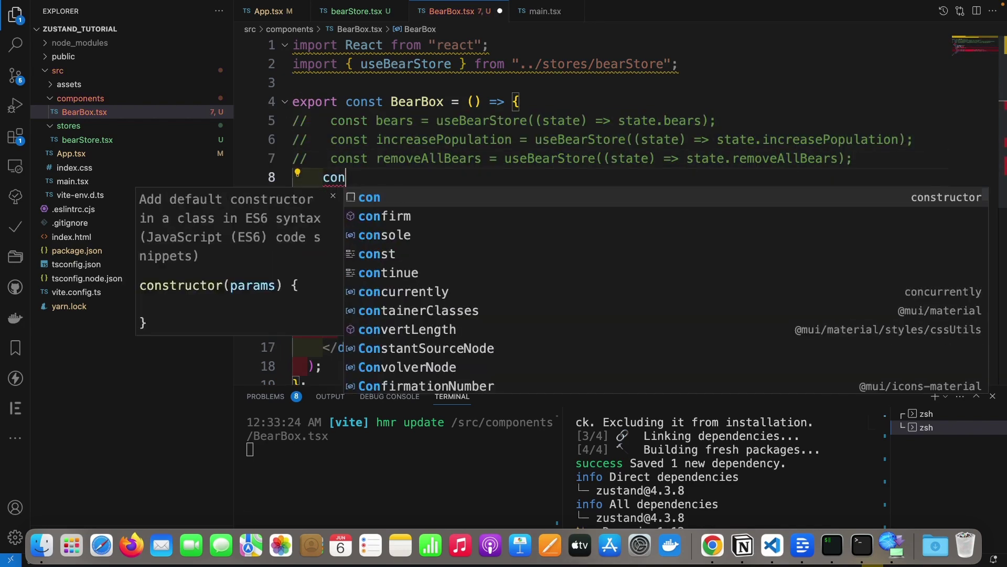
pyautogui.write('st {}')
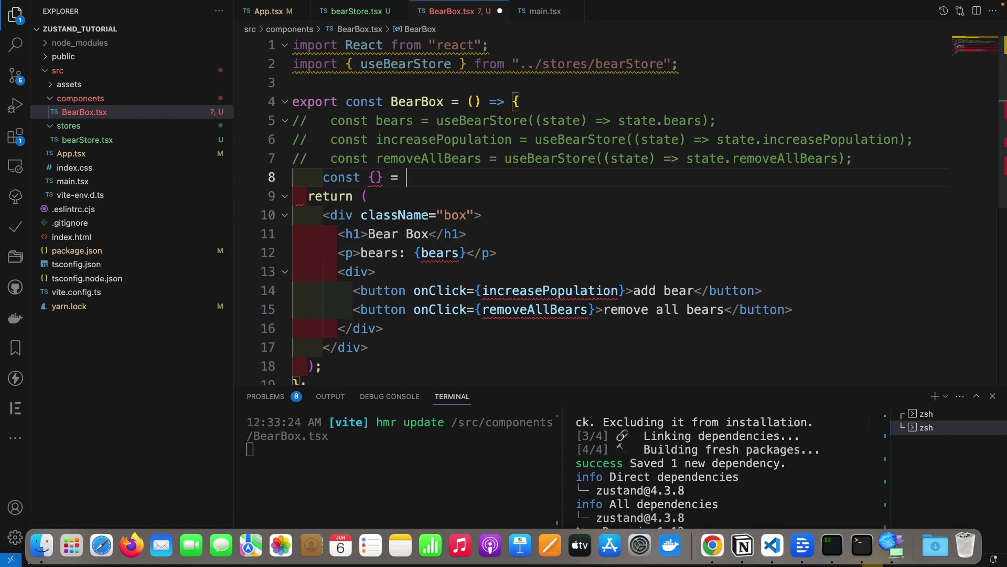
pyautogui.write(' = useB')
pyautogui.press('Return')
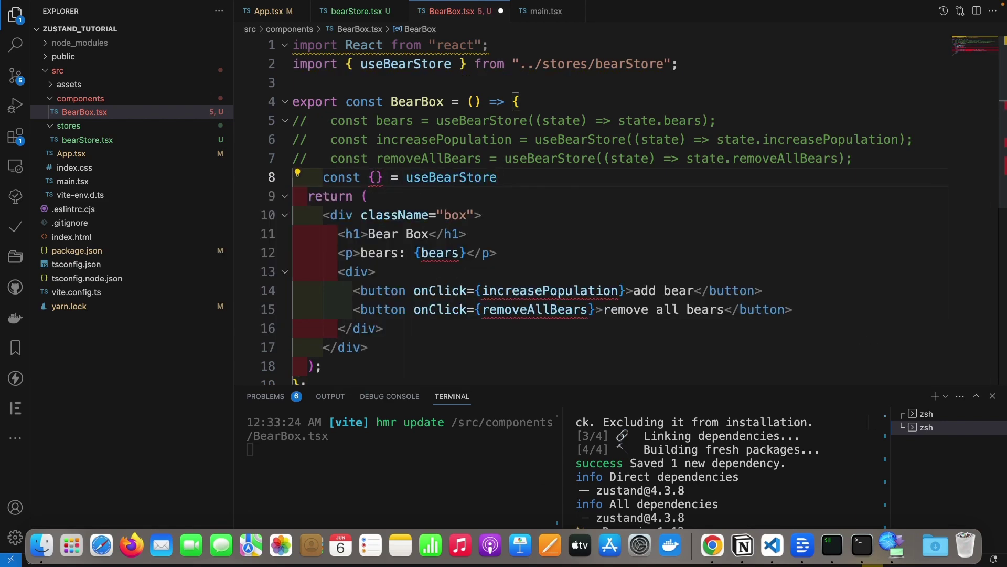
pyautogui.write('(')
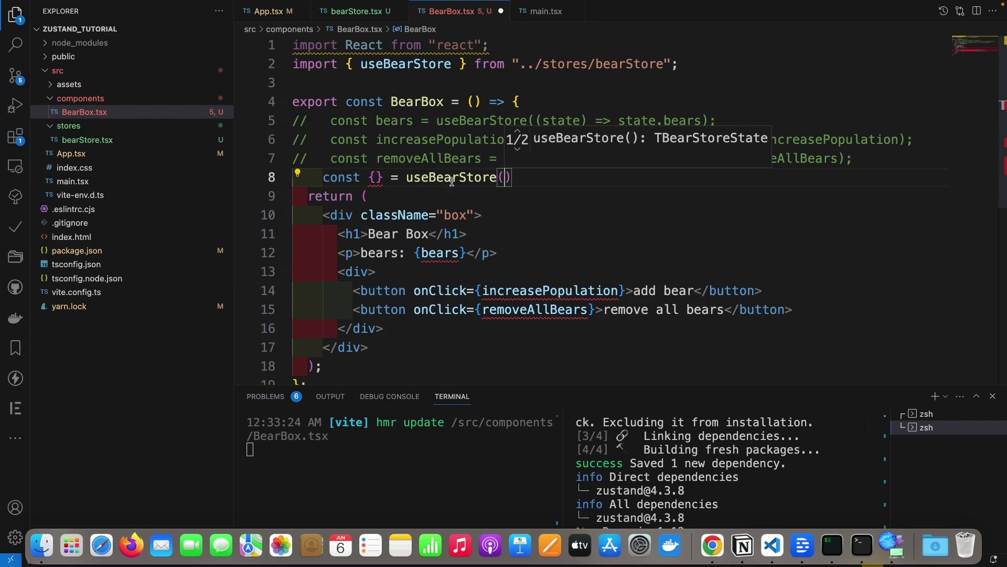
pyautogui.click(375, 177)
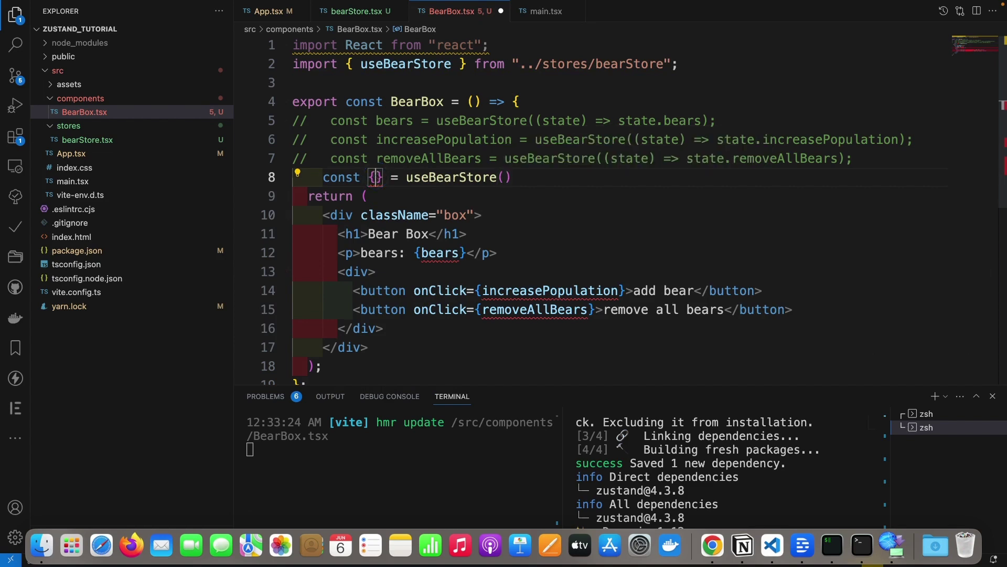
pyautogui.write('bears, ')
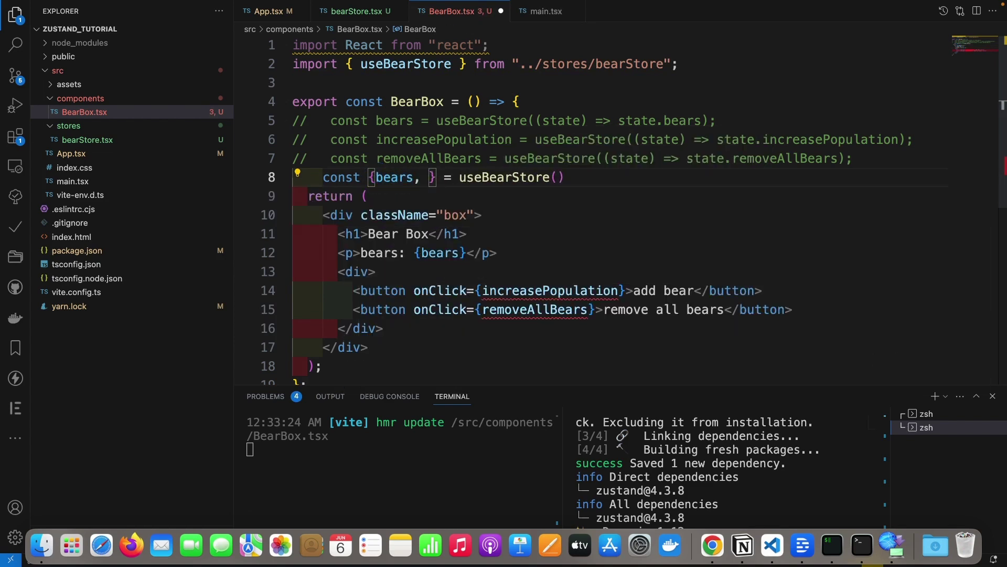
pyautogui.write('i')
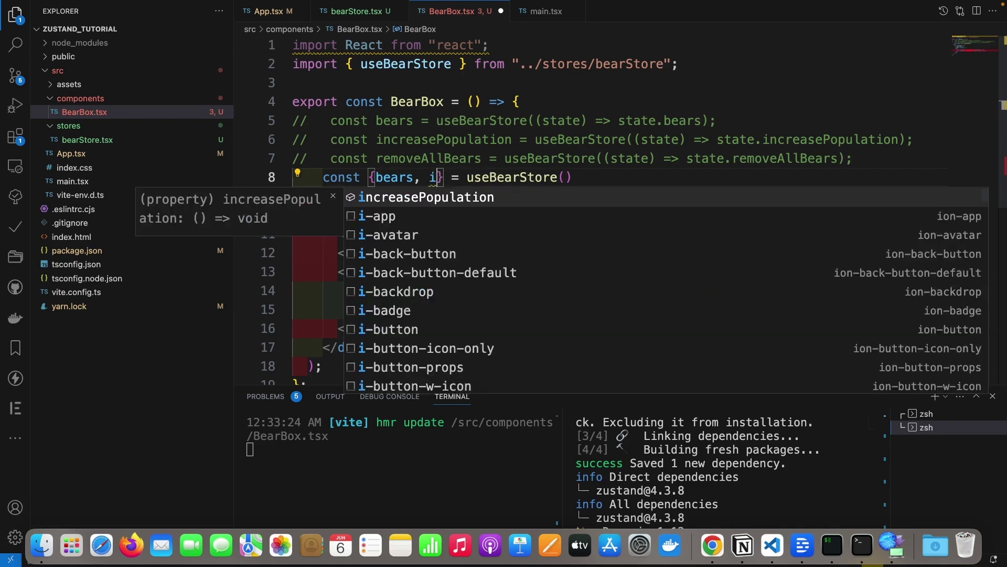
pyautogui.write('nc')
pyautogui.press('Return')
pyautogui.write(', ')
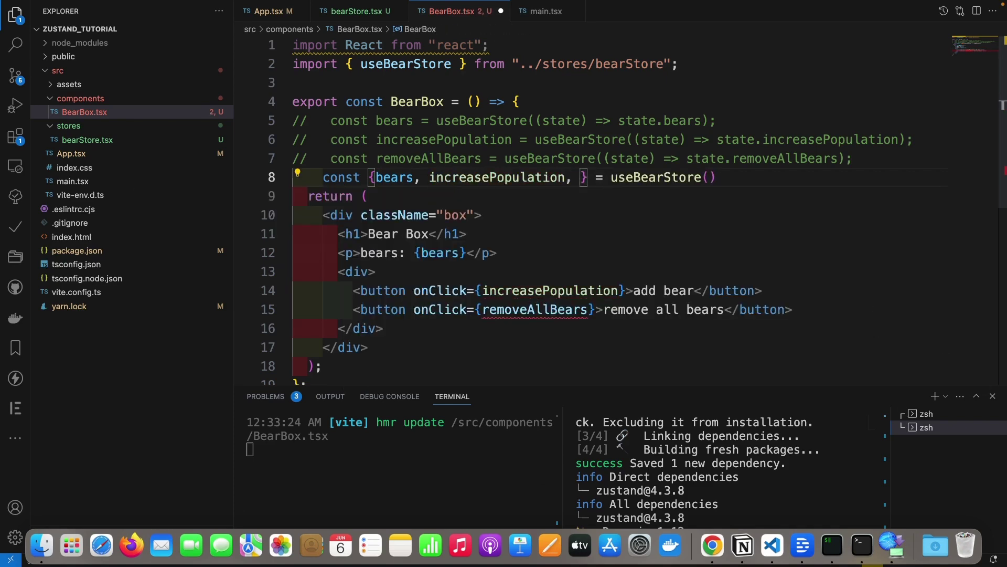
pyautogui.write('remove')
pyautogui.press('Return')
pyautogui.press('super+s')
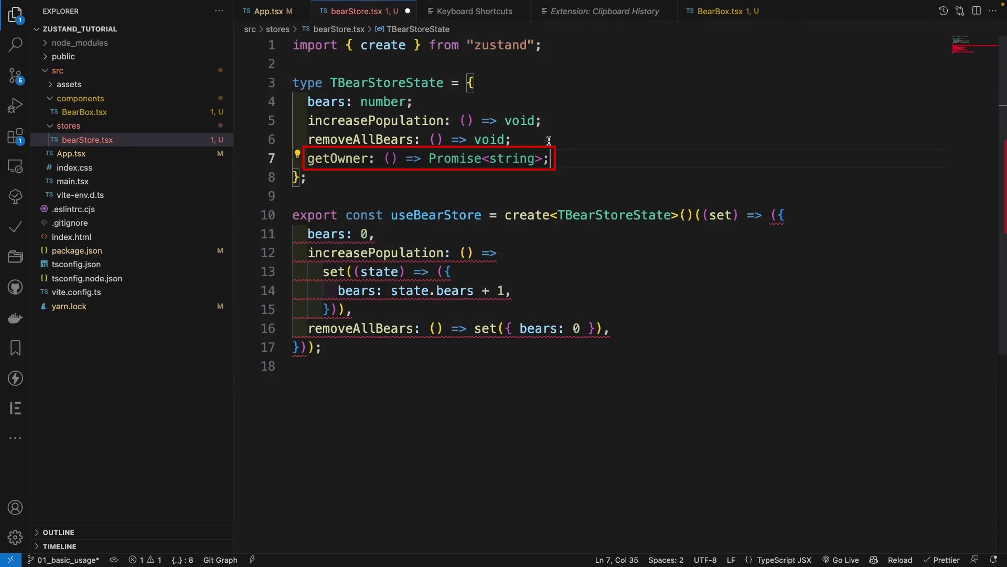
# Step: Add a getOwner line to the bearStore type after removeAllBears and comment it out
pyautogui.press('Down')
pyautogui.press('Down')
pyautogui.press('Down')
pyautogui.press('End')
pyautogui.press('Return')
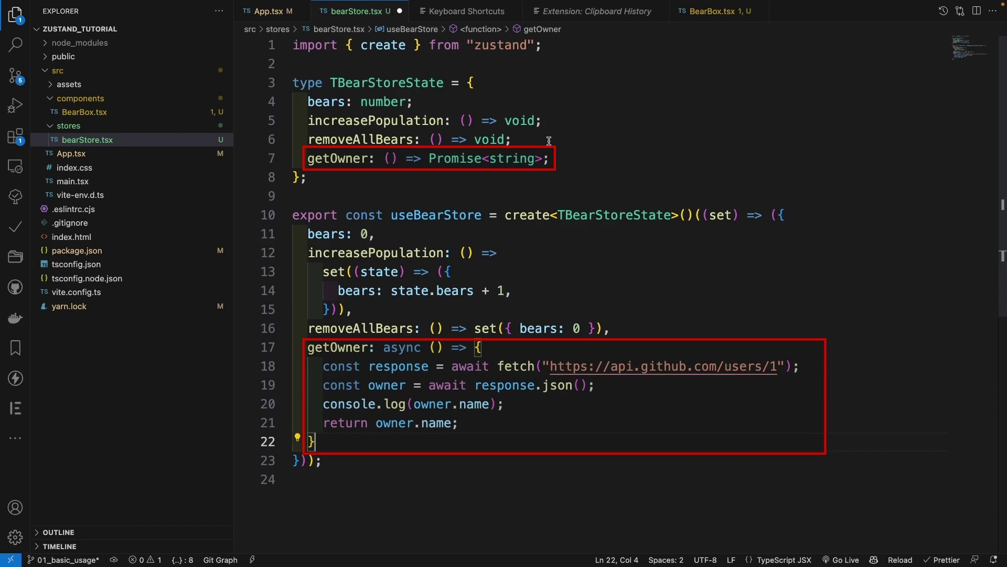
pyautogui.hotkey('ctrl', '/')
pyautogui.hotkey('ctrl', '/')
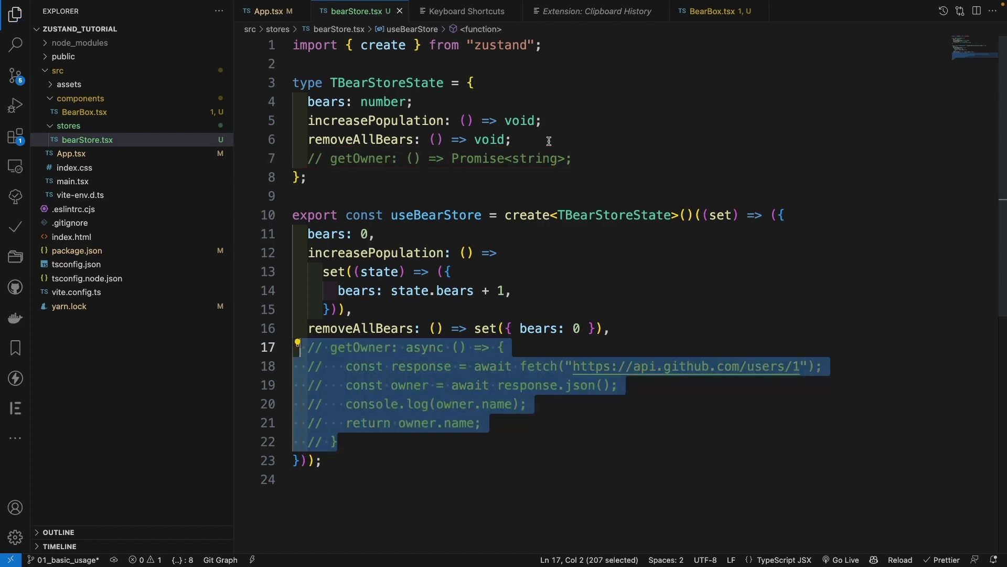